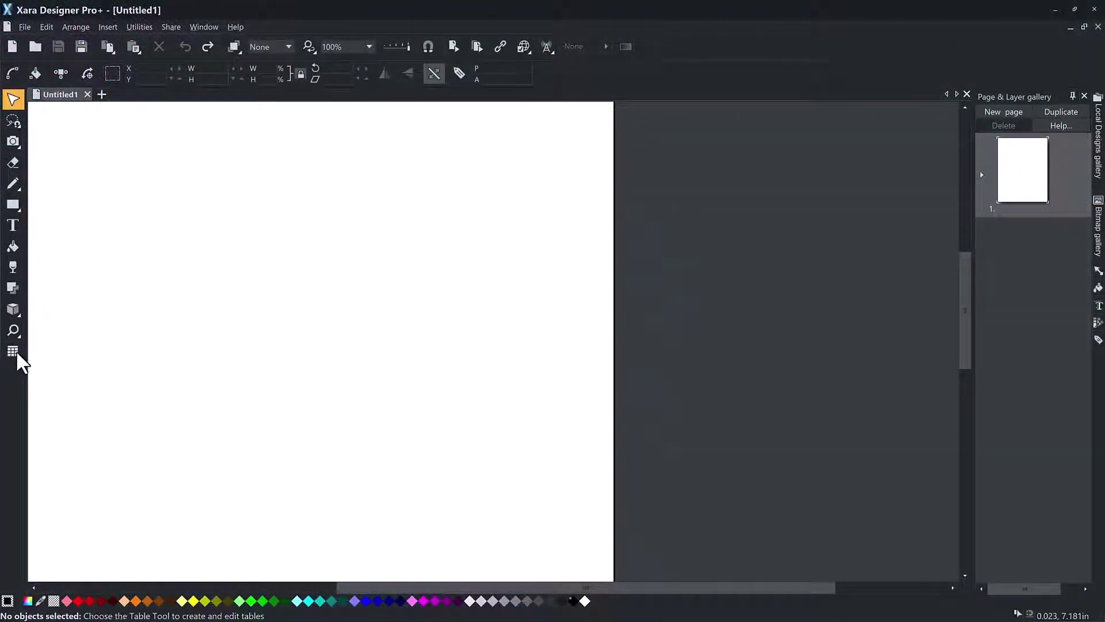
With the Table tool, create and undo a test table, then drag out a 2×2 table.
left_click(11, 352)
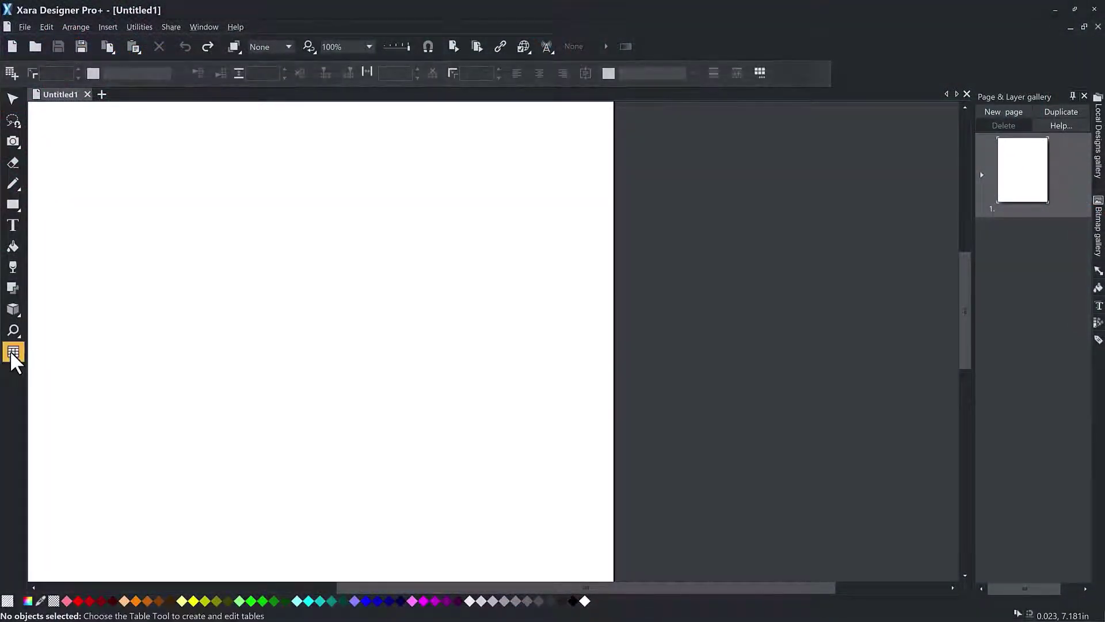
left_click(17, 72)
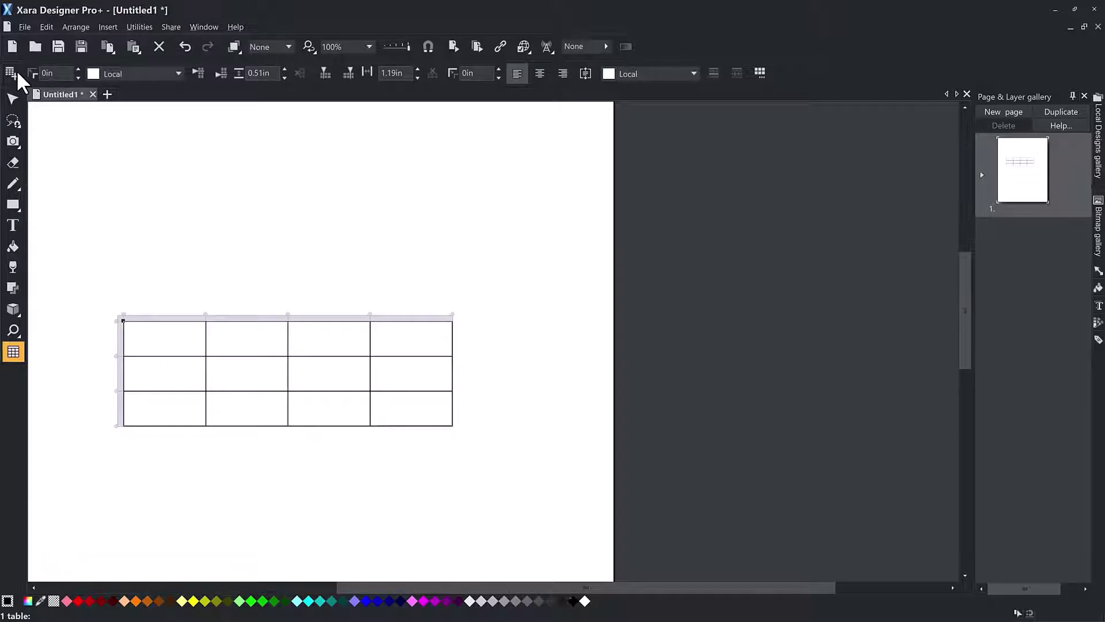
left_click(184, 47)
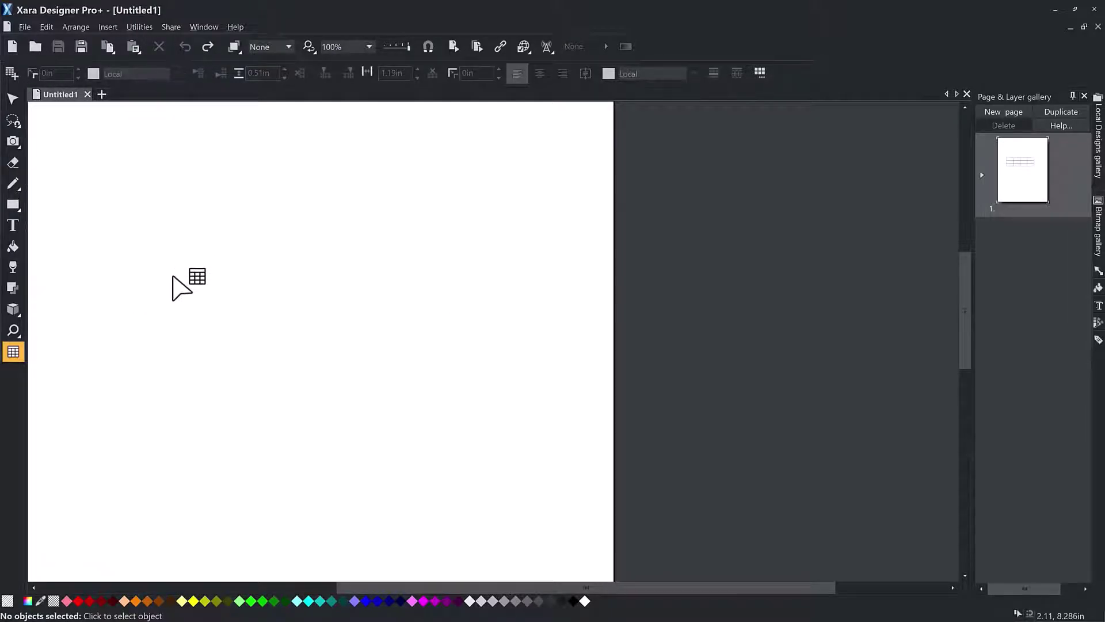
left_click_drag(172, 277, 382, 377)
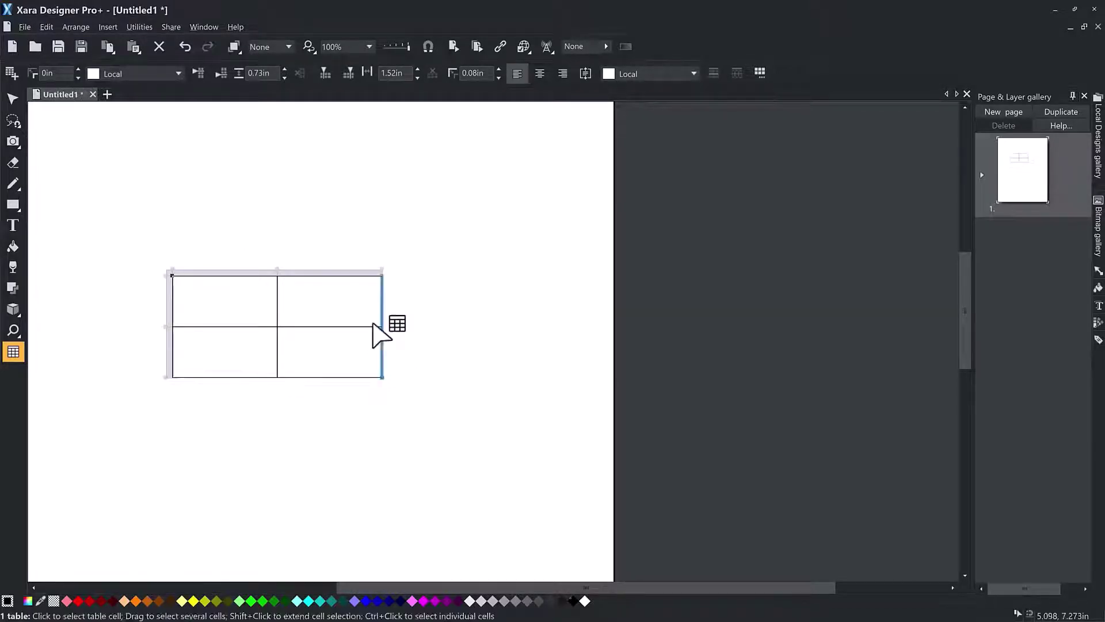
Undo the drawn table and add the Financial Table design from the More Tables online catalog.
left_click(182, 49)
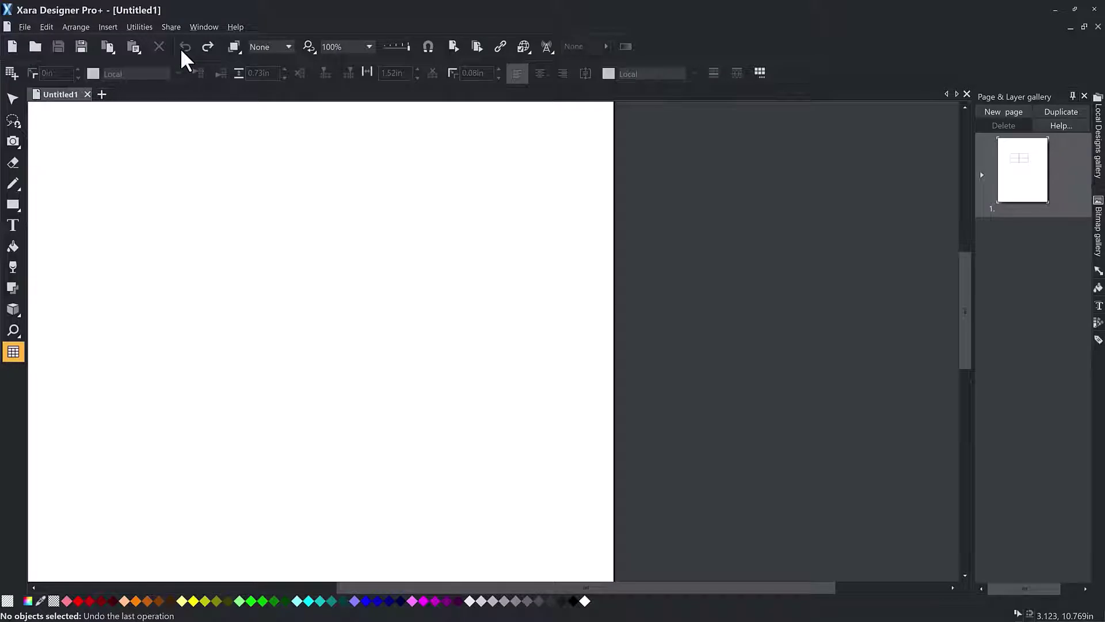
left_click(103, 24)
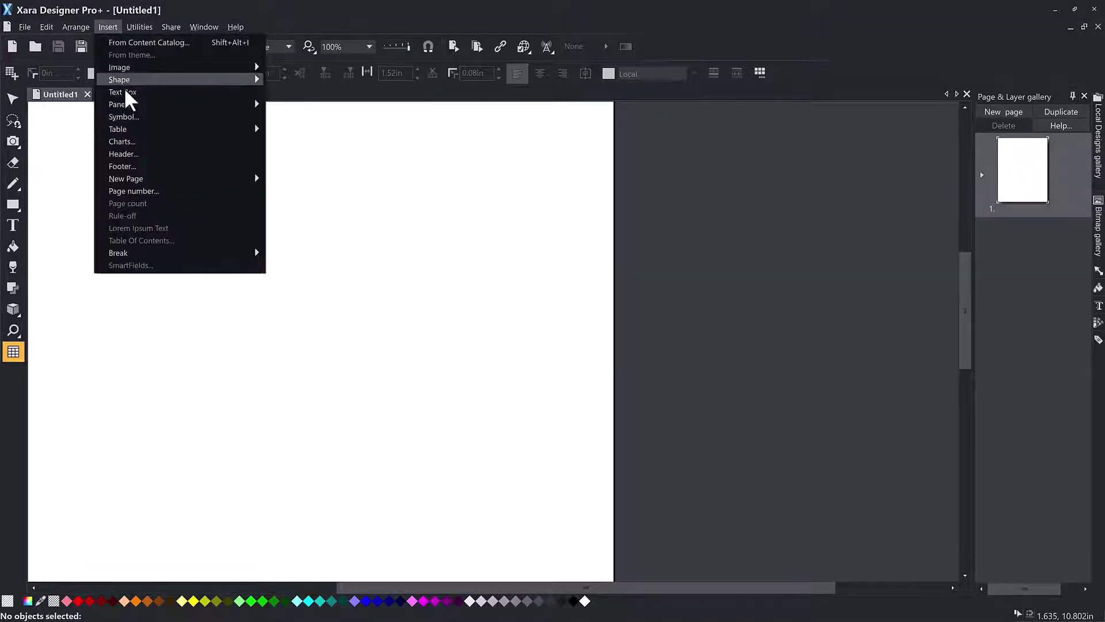
mouse_move(140, 127)
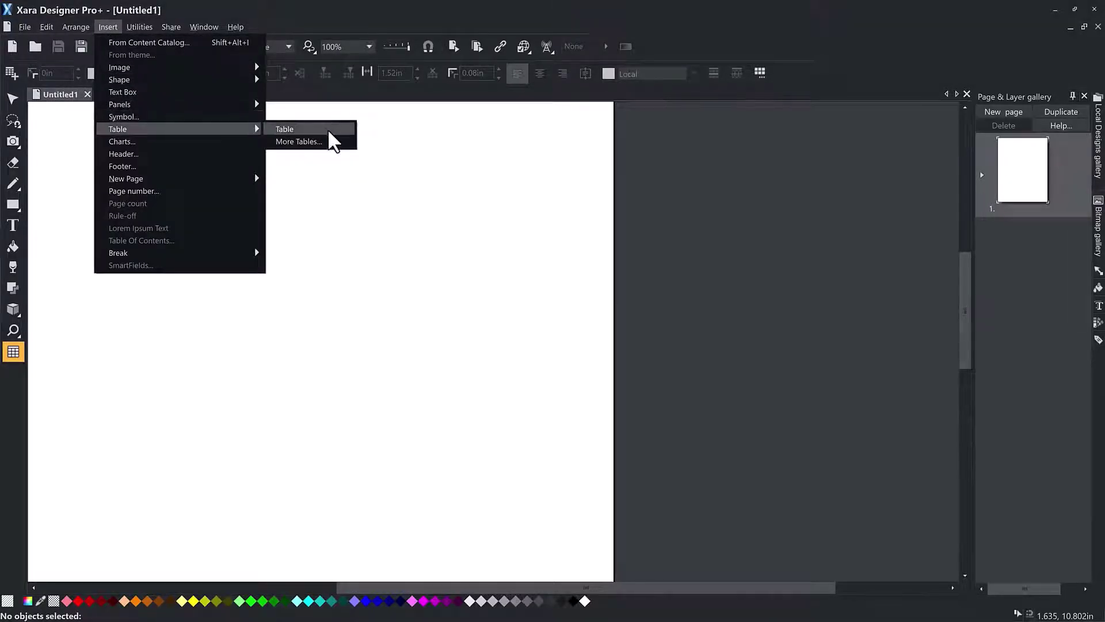
left_click(298, 141)
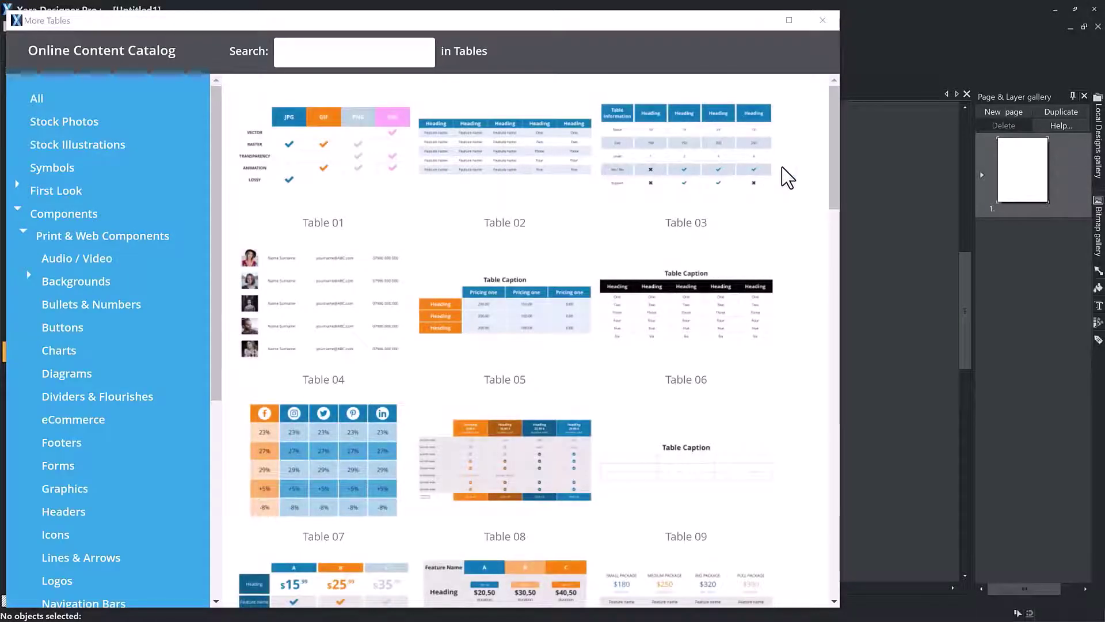
left_click_drag(833, 176, 858, 565)
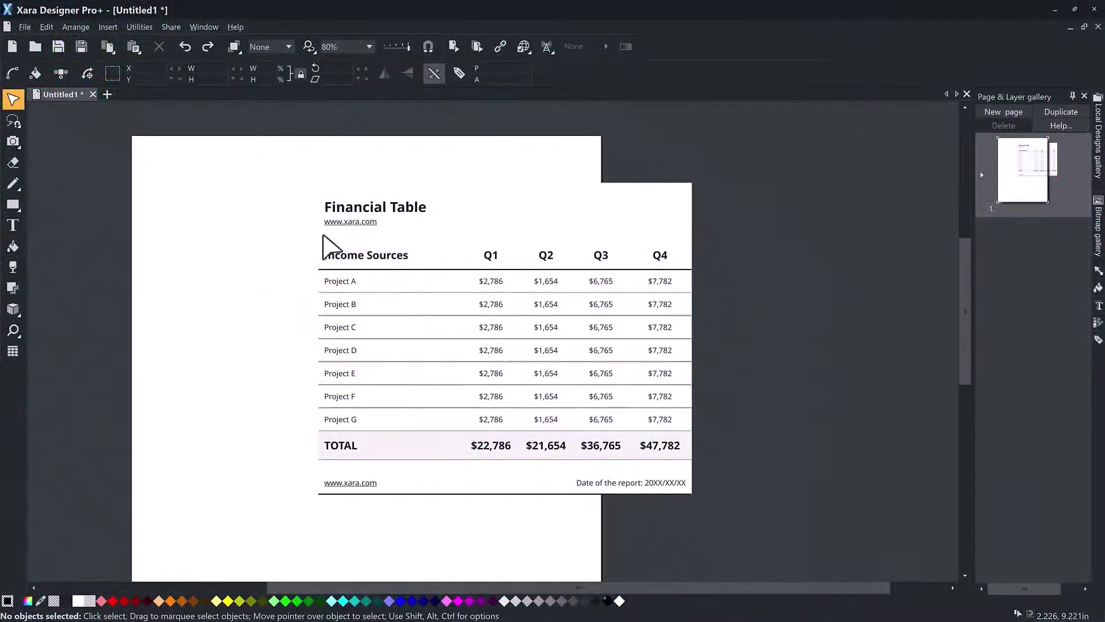
Stretch the Financial Table by its handles, then set its width to exactly 8.19 in.
left_click(460, 233)
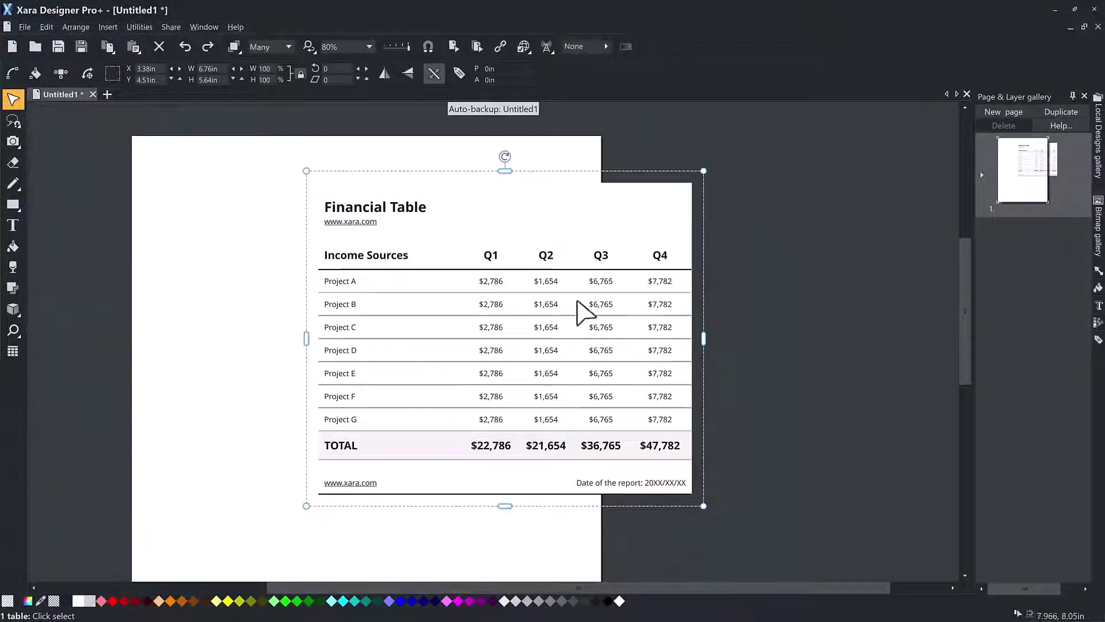
mouse_move(704, 339)
left_mouse_down()
mouse_move(874, 341)
mouse_move(703, 340)
left_mouse_up()
mouse_move(700, 506)
left_mouse_down()
mouse_move(744, 534)
mouse_move(706, 508)
left_mouse_up()
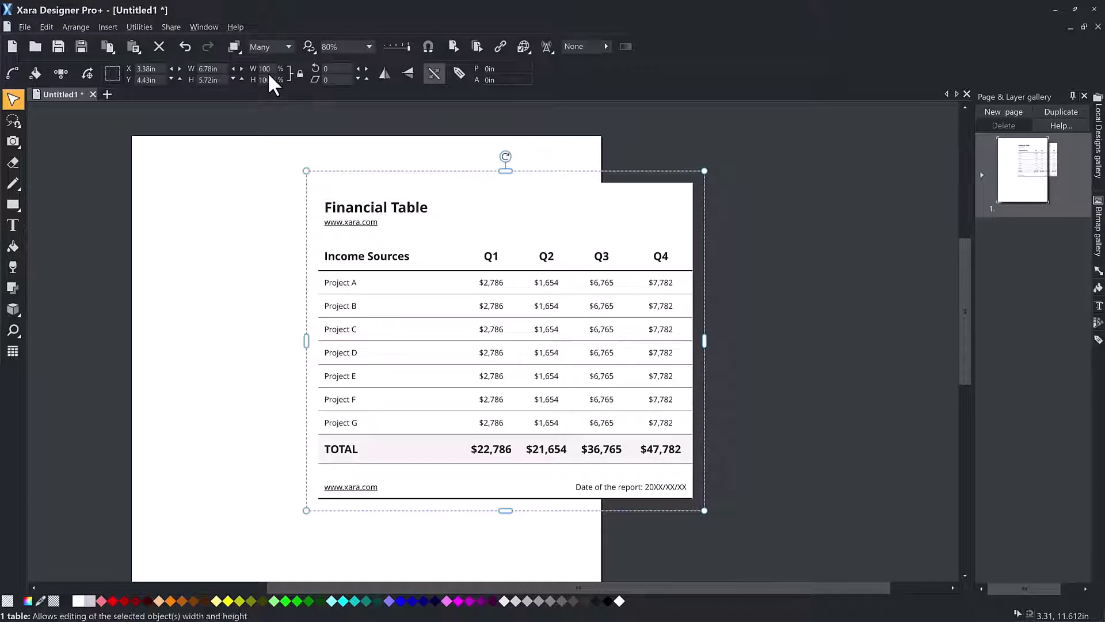
left_click_drag(218, 69, 191, 73)
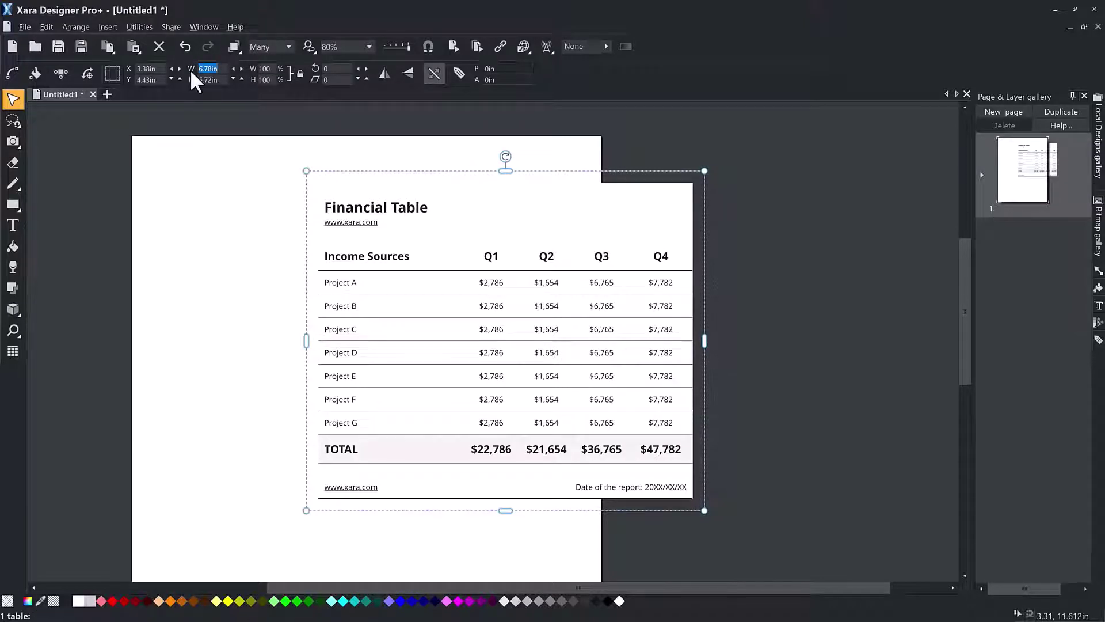
type("8.19")
key("Return")
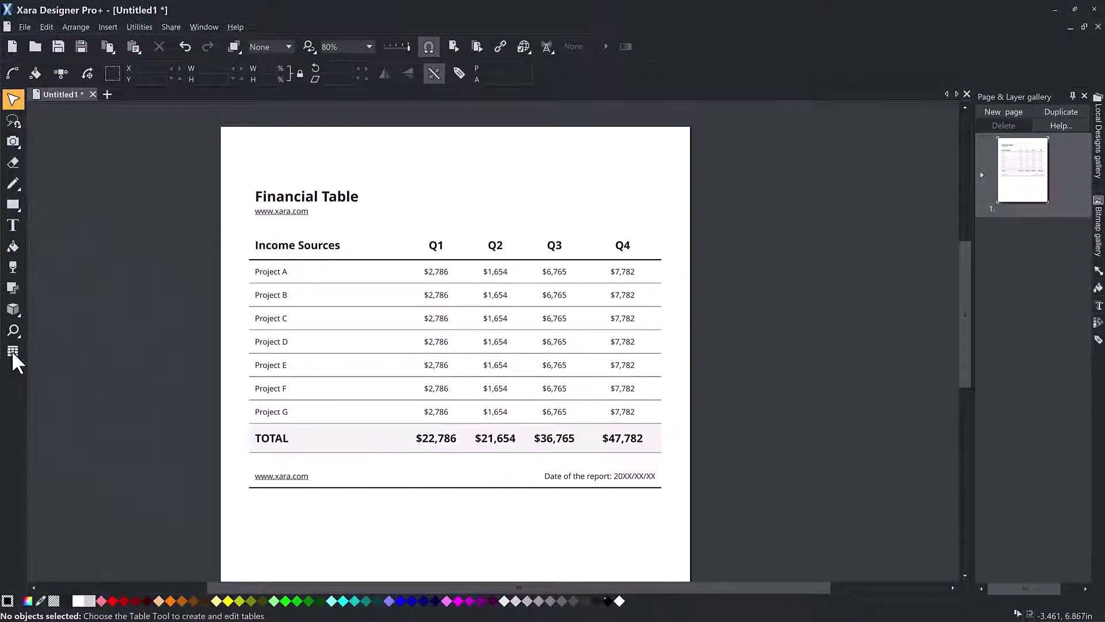
In table editing, make the empty row above TOTAL taller and select it.
left_click(12, 351)
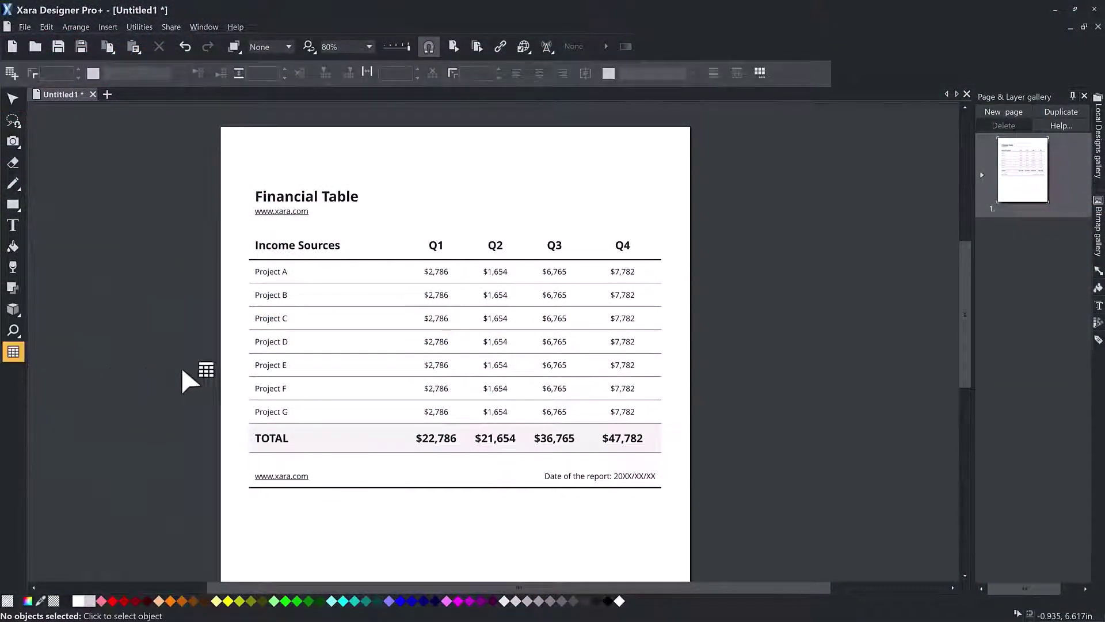
left_click(339, 372)
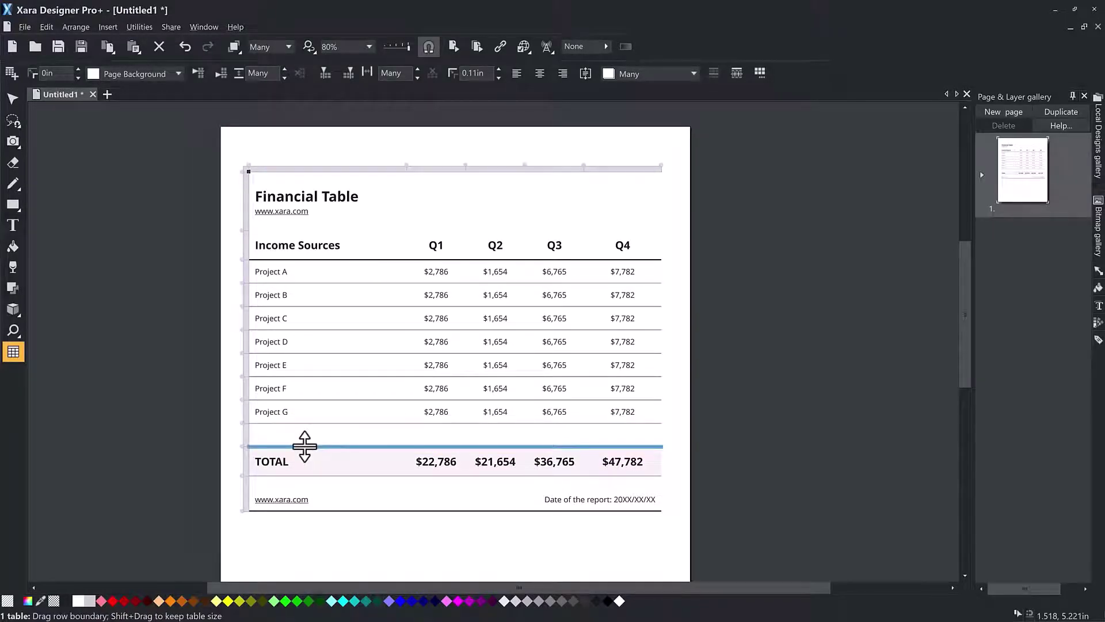
mouse_move(304, 446)
left_mouse_down()
mouse_move(304, 506)
mouse_move(300, 462)
left_mouse_up()
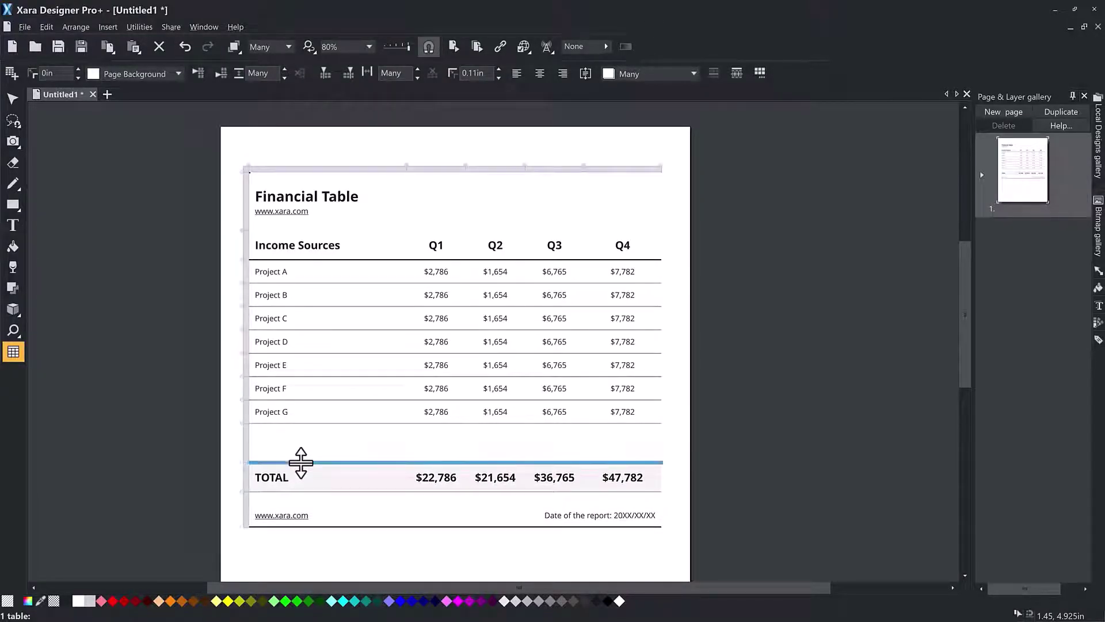
left_click(248, 447)
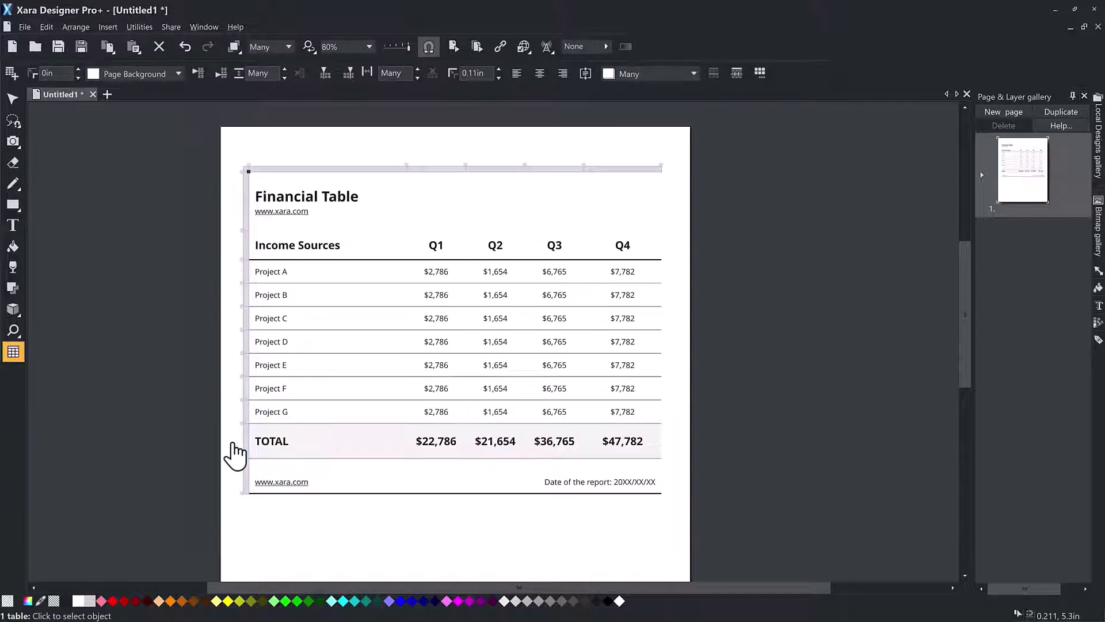
key("F2")
Insert a row above TOTAL, paste Project G's values into it and rename it Project I.
double_click(331, 424)
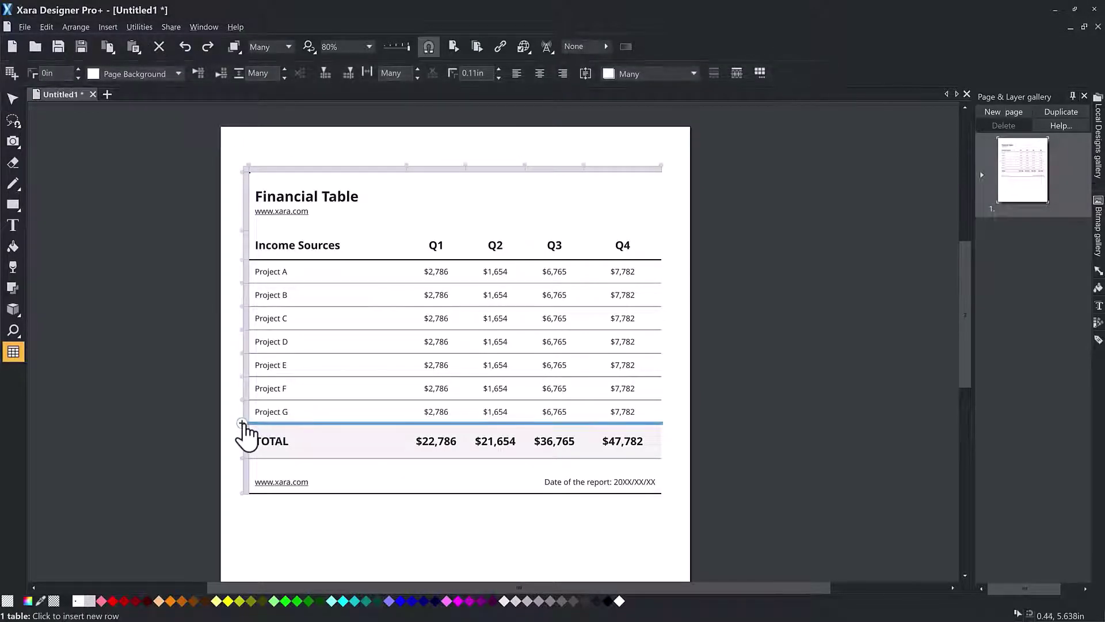
left_click(242, 425)
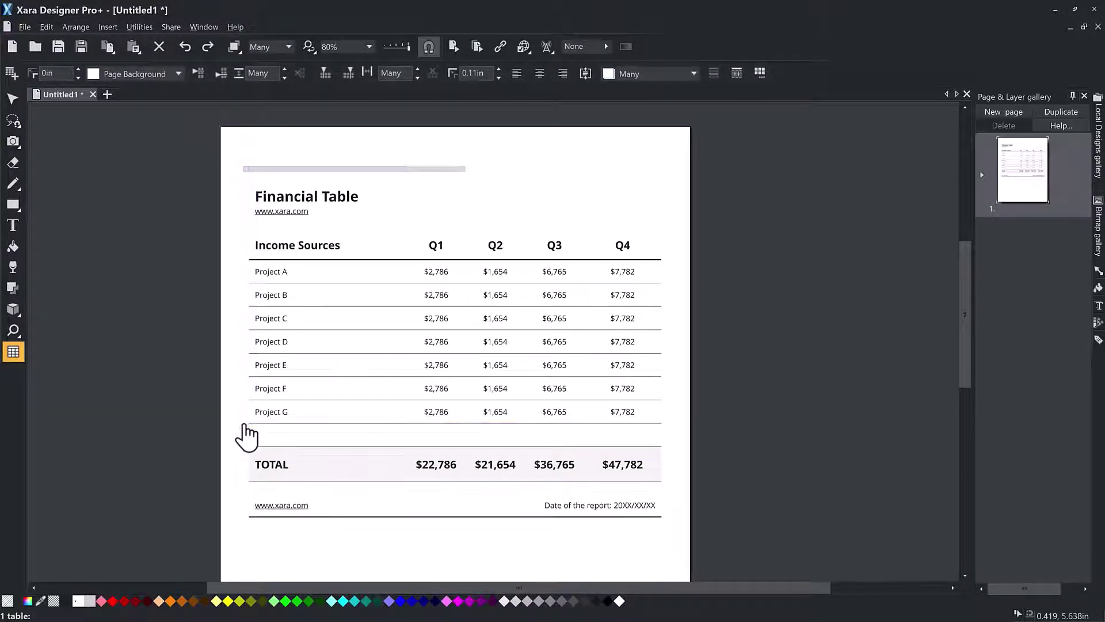
left_click(291, 414)
left_click(633, 413, "shift")
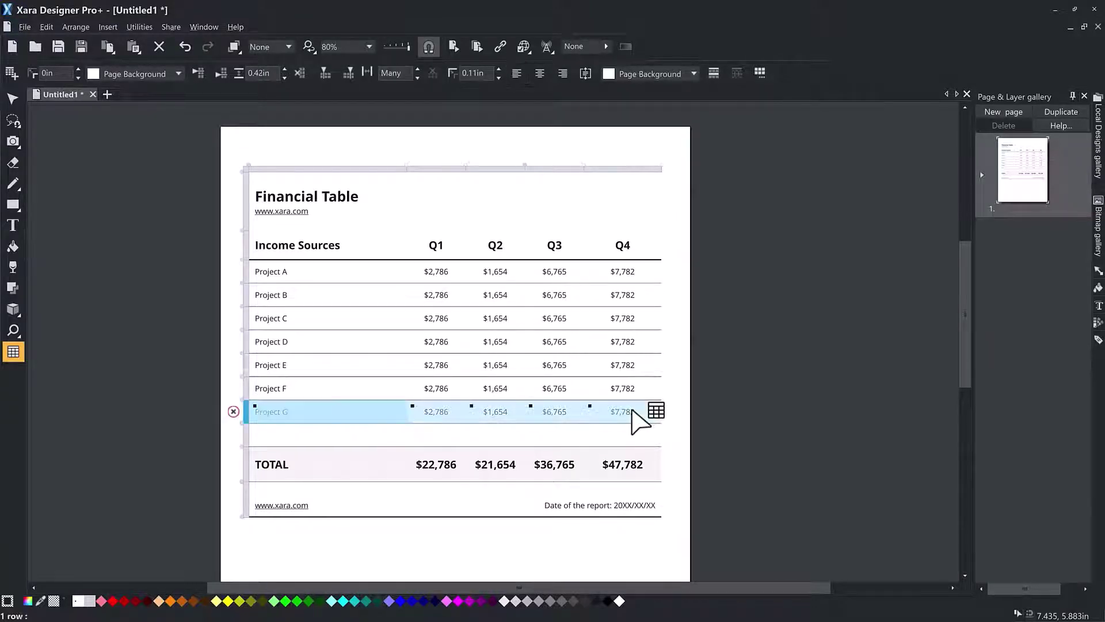
left_click(298, 436)
type("Project G\t$2,786\t$1,654\t$6,765\t$7,782")
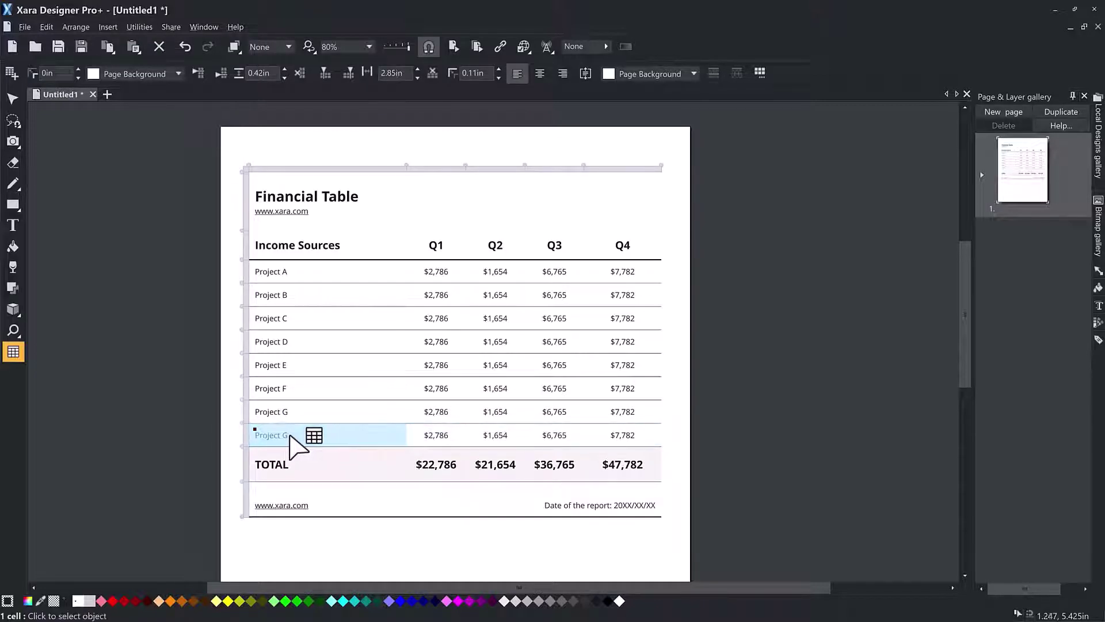
double_click(291, 442)
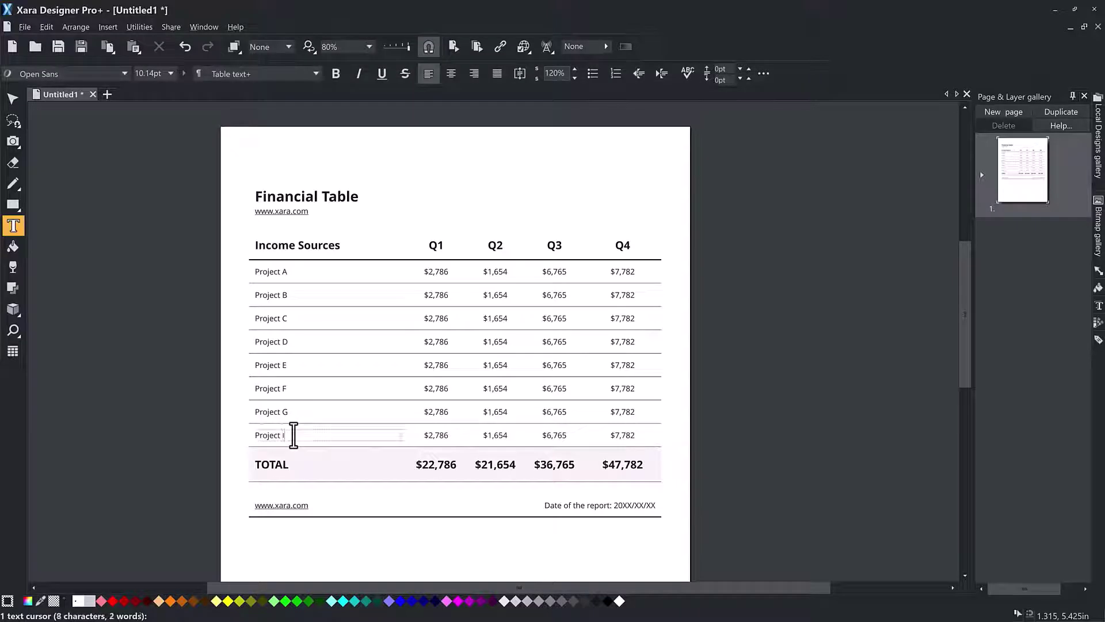
key("Escape")
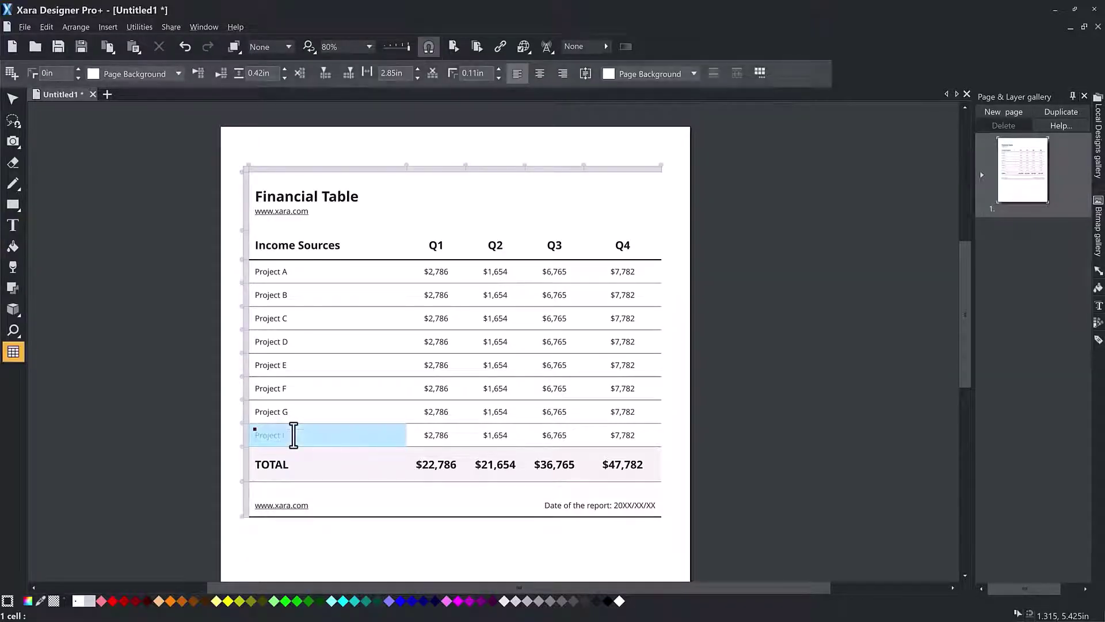
Select the Project A, C, E and G rows and set their height to 0.55in.
left_click(246, 271)
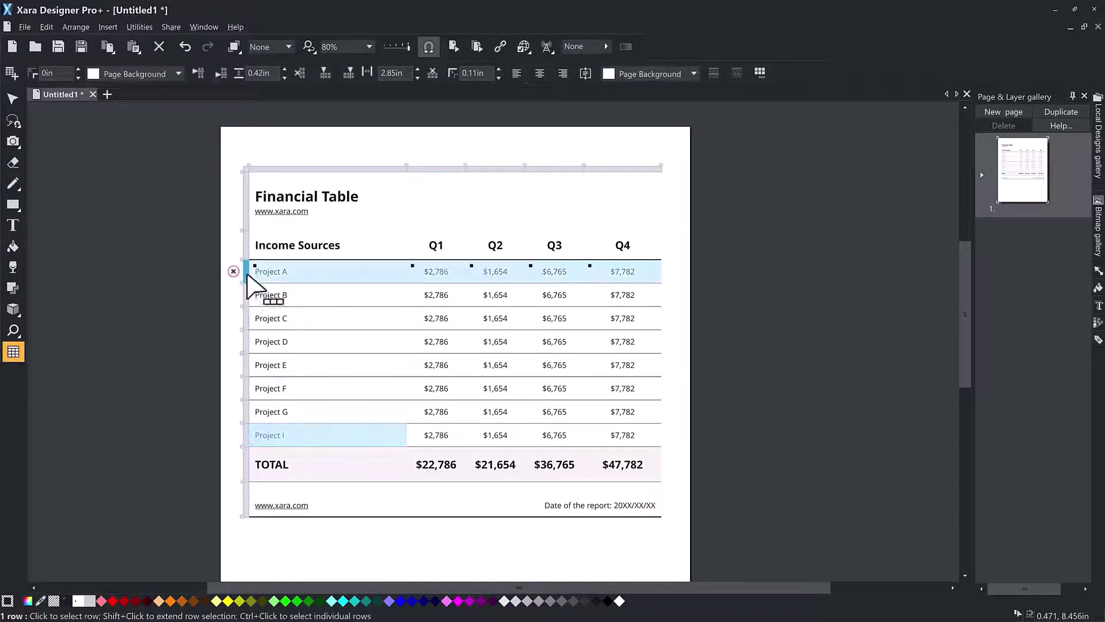
left_click(247, 318, "ctrl")
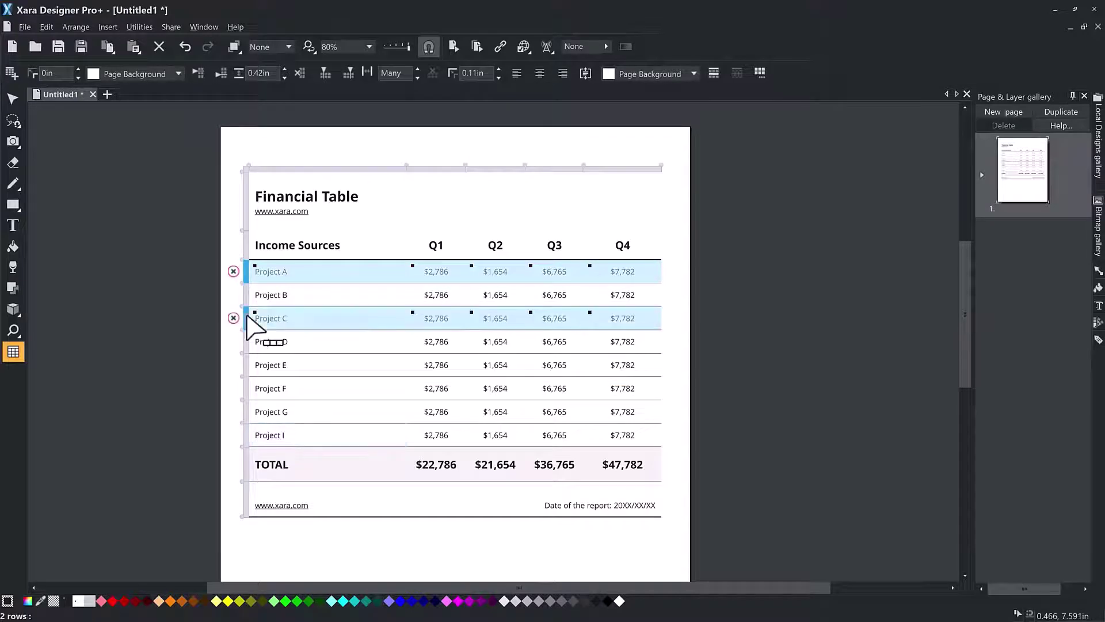
left_click(247, 364, "ctrl")
left_click(246, 411, "ctrl")
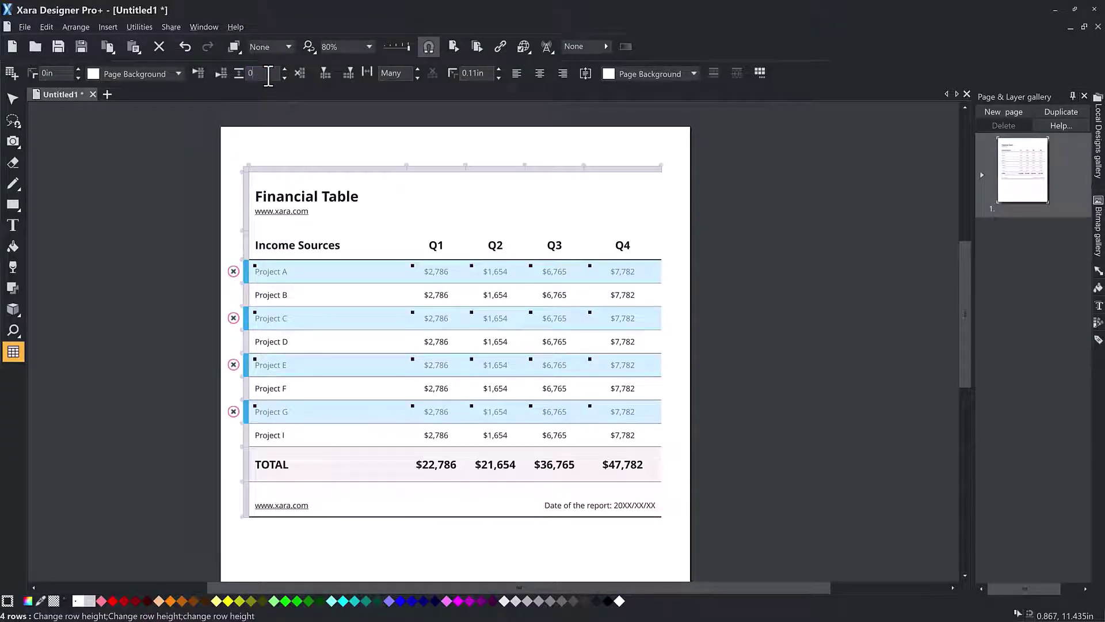
key("Return")
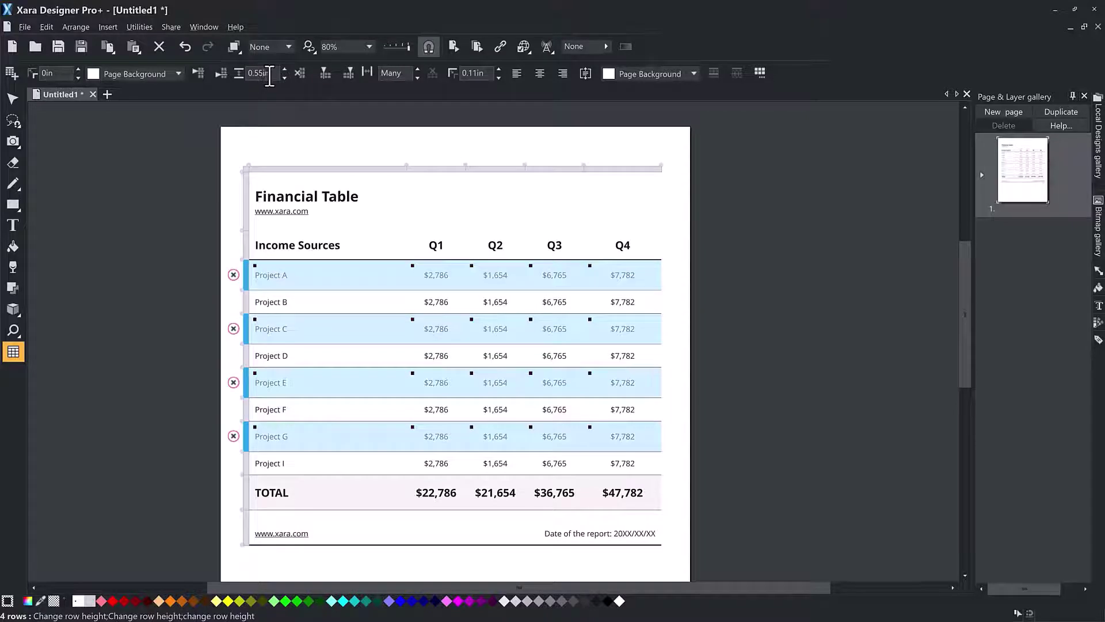
Make the text in those four rows bold.
left_click(13, 225)
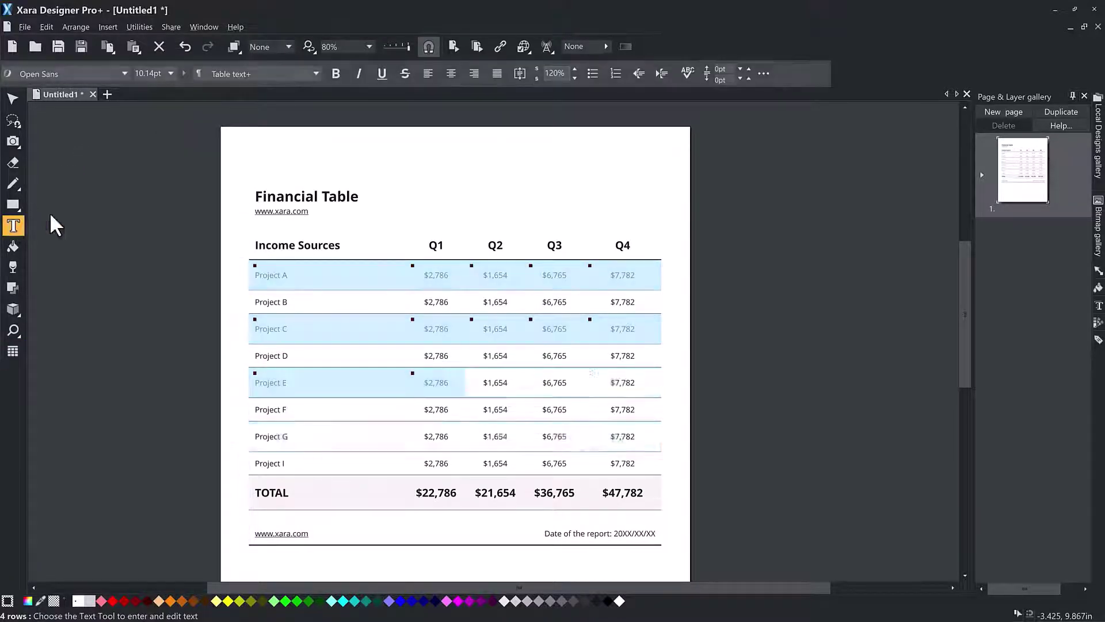
left_click(337, 72)
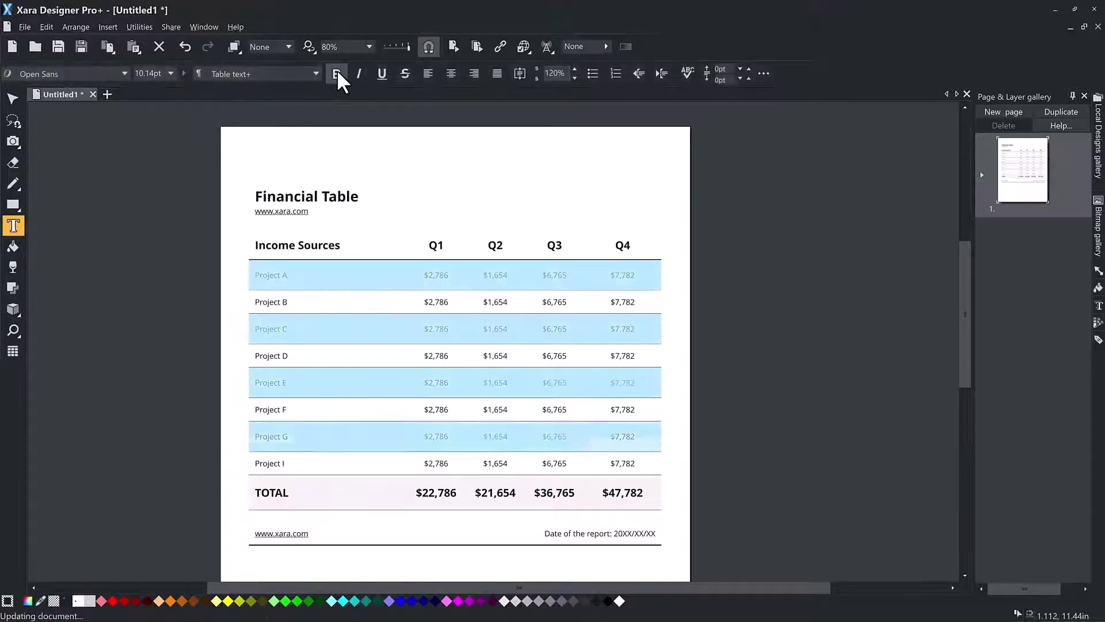
left_click(13, 99)
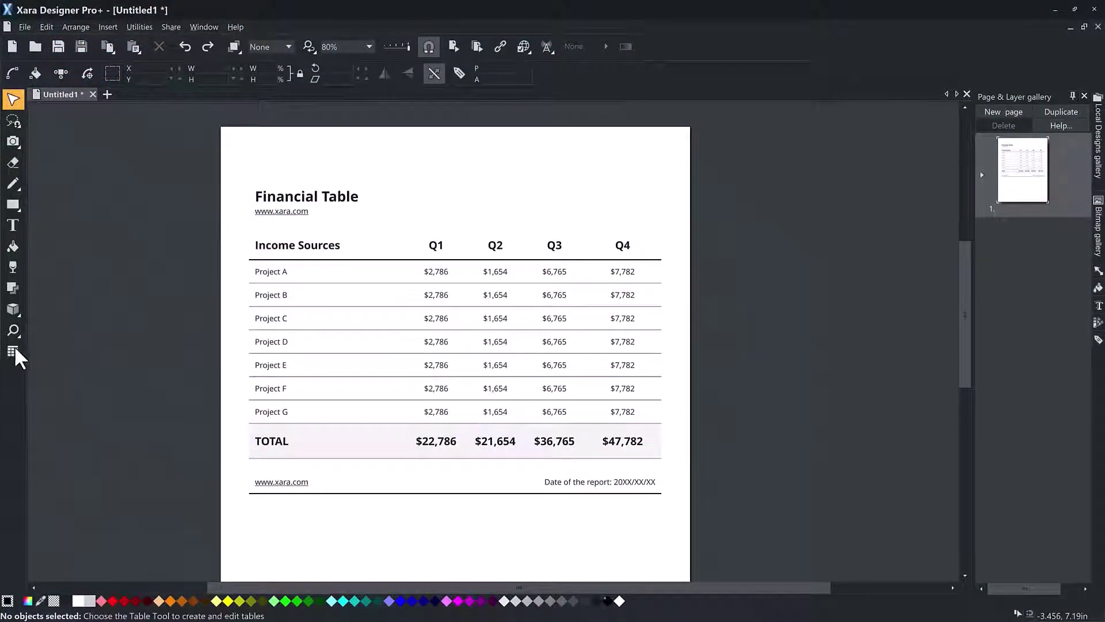
left_click(13, 351)
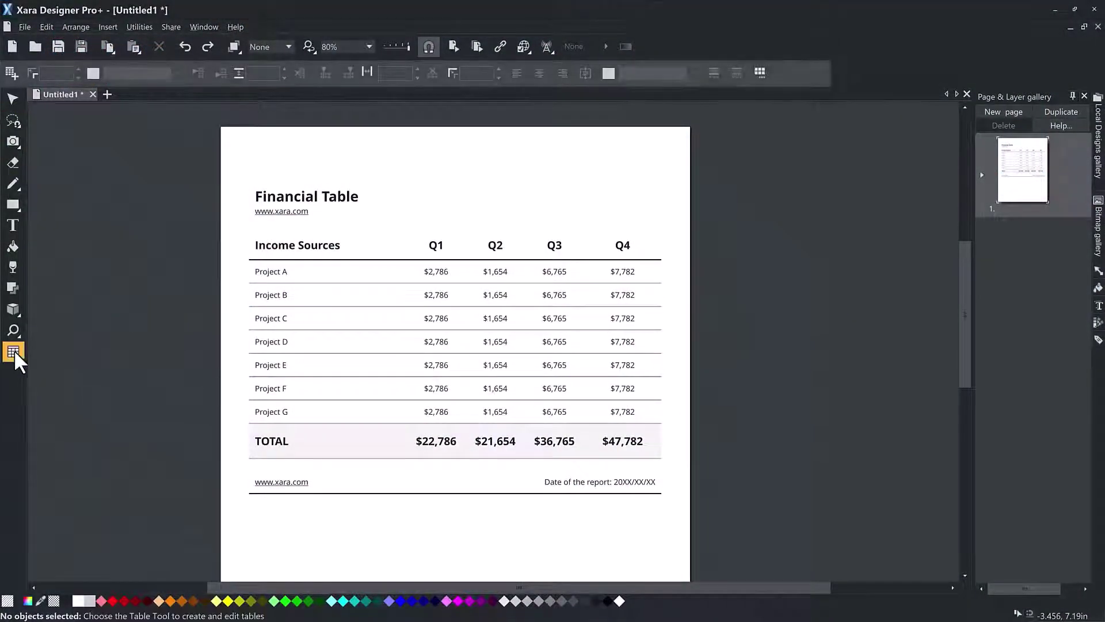
left_click(459, 281)
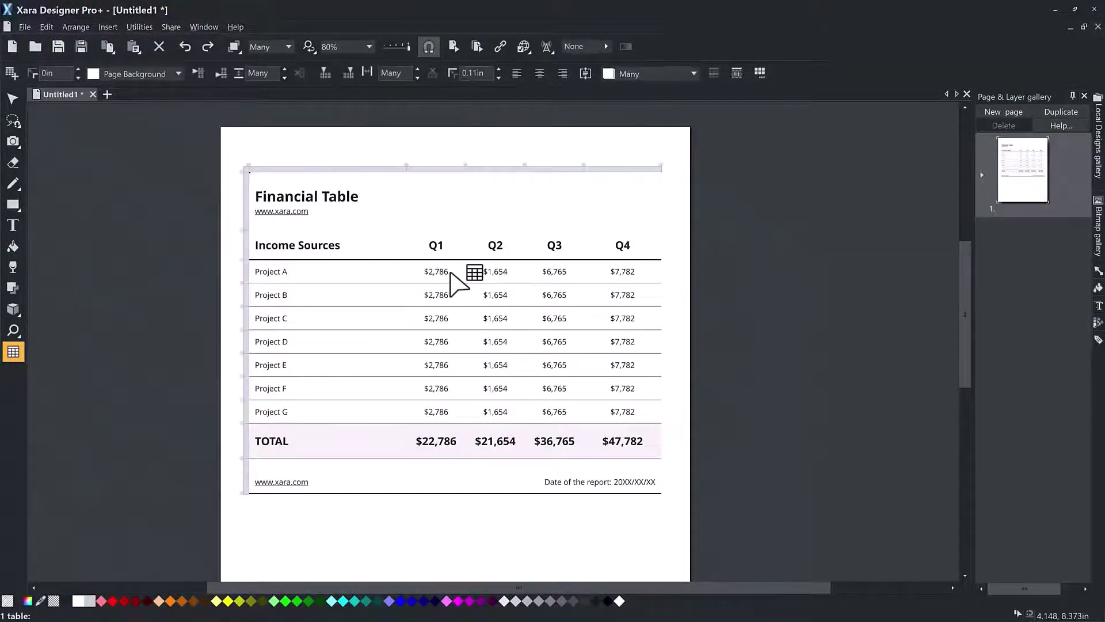
left_click(451, 273)
left_click(502, 298, "ctrl")
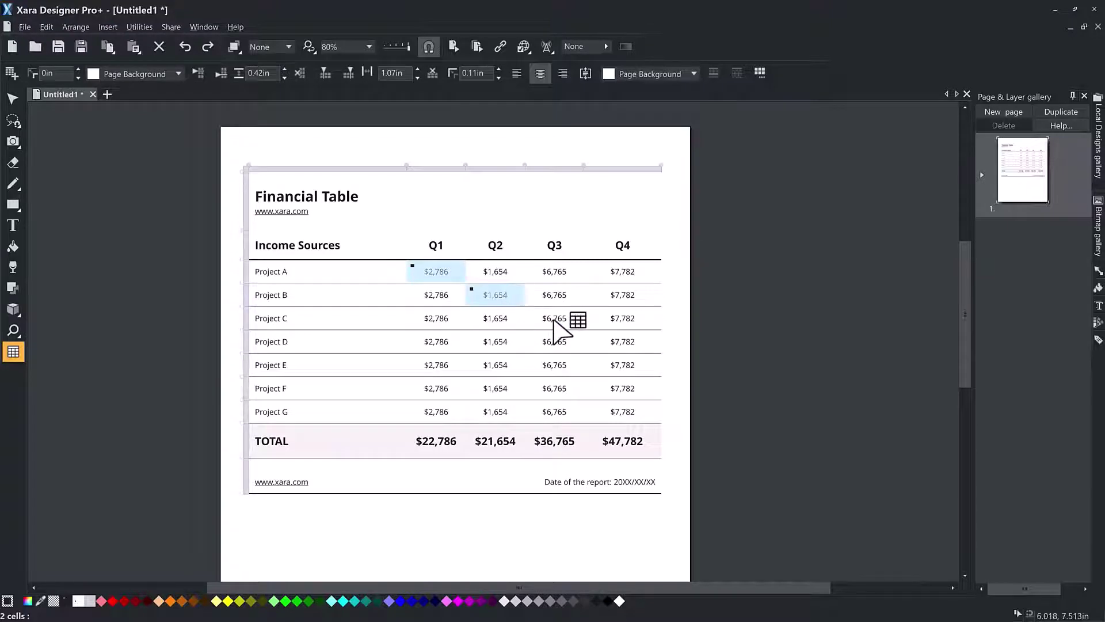
left_click(553, 321, "ctrl")
left_click(624, 344, "ctrl")
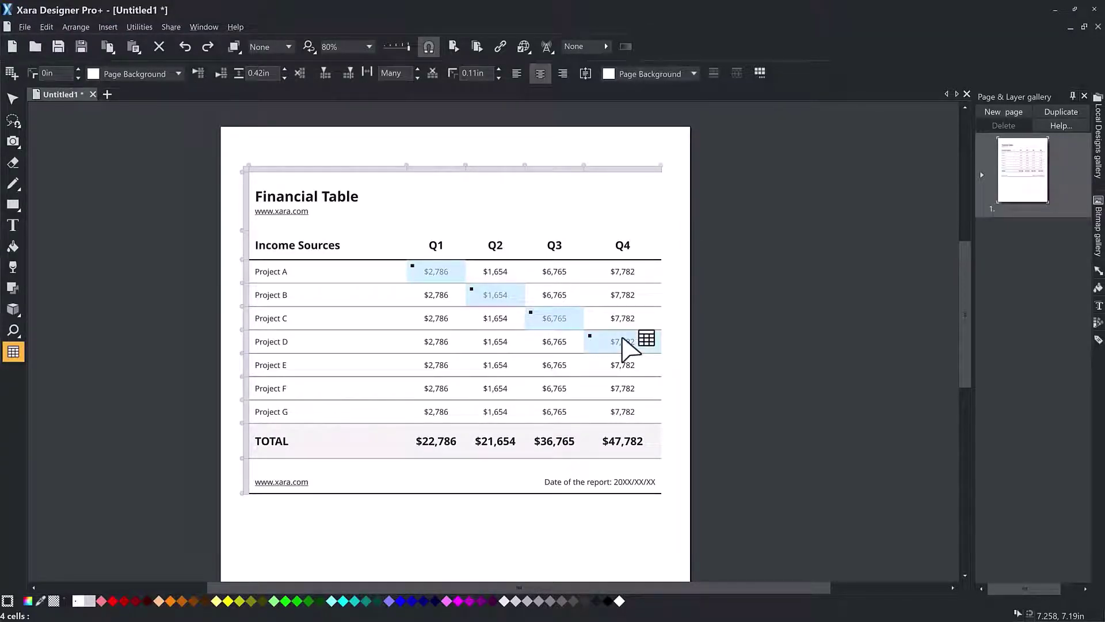
left_click_drag(328, 269, 361, 276)
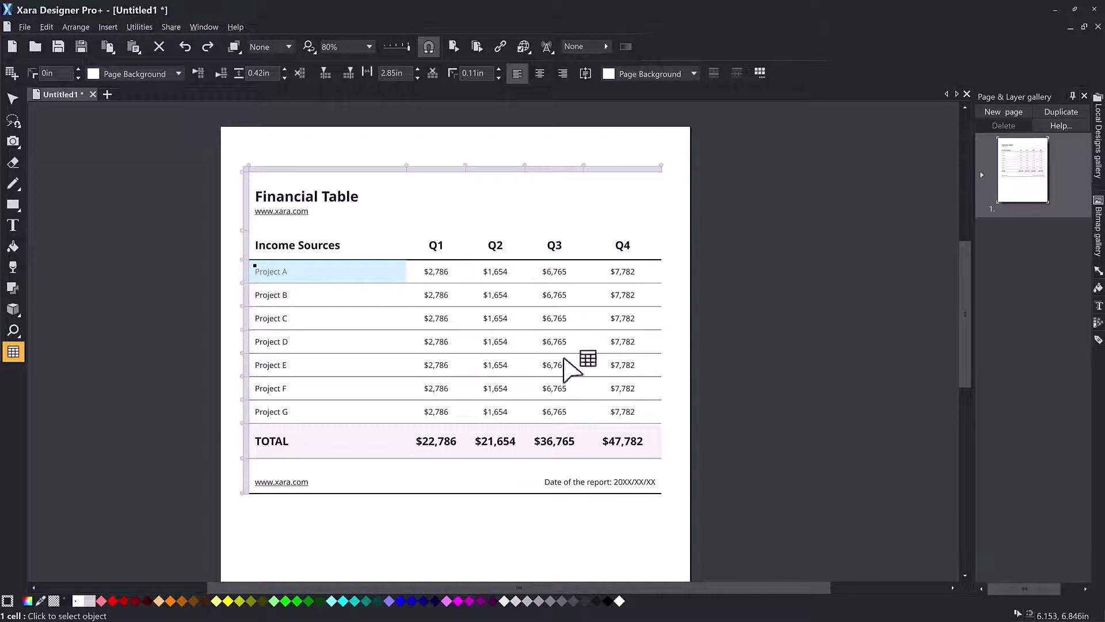
left_click(623, 369, "shift")
left_click(623, 408, "shift")
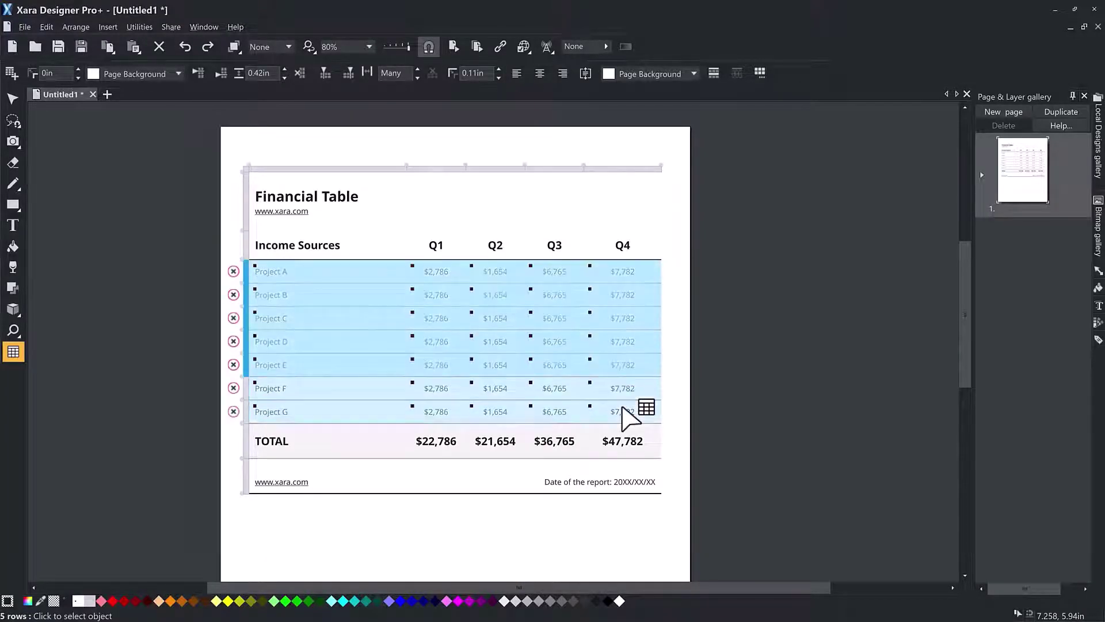
left_click(336, 272)
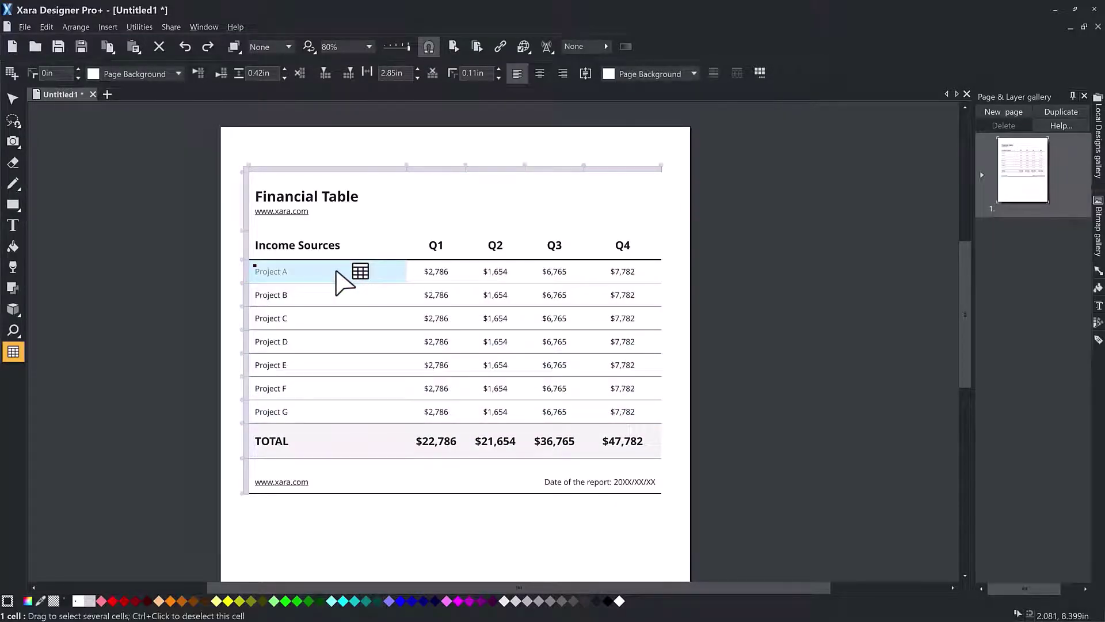
Copy the Project F row and paste it into the empty last row.
left_click(13, 228)
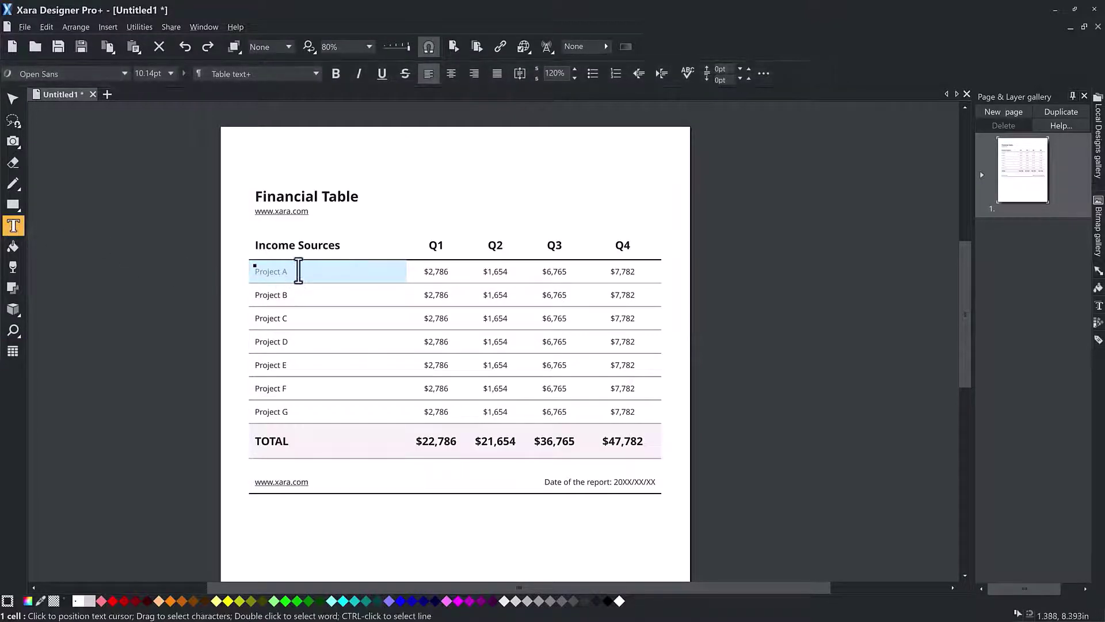
left_click_drag(298, 270, 505, 373)
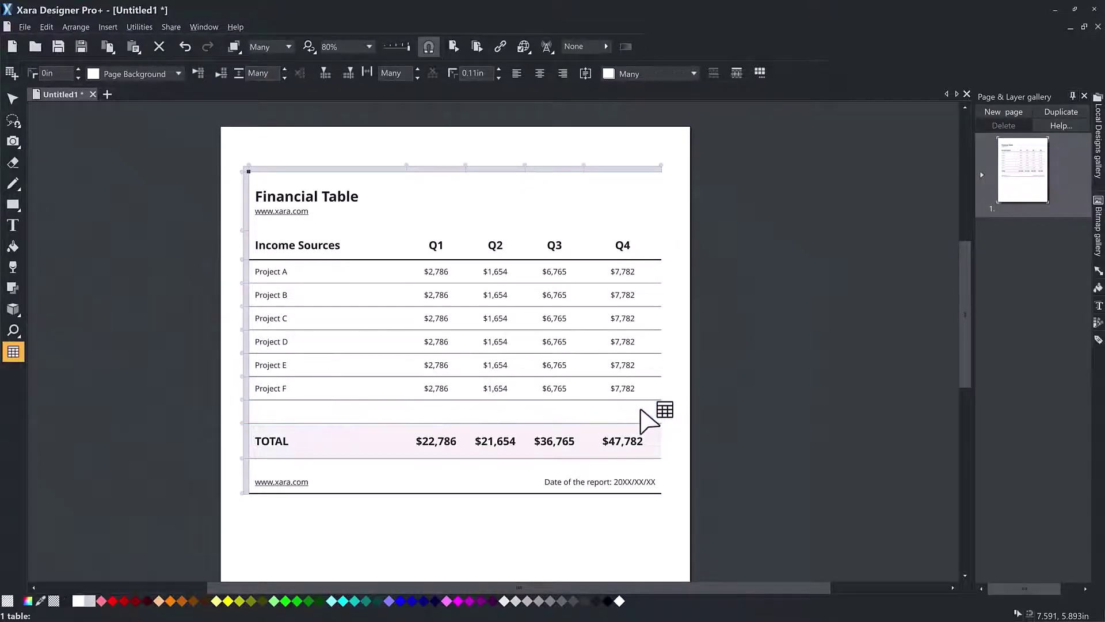
left_click(296, 392)
left_click_drag(295, 391, 631, 387)
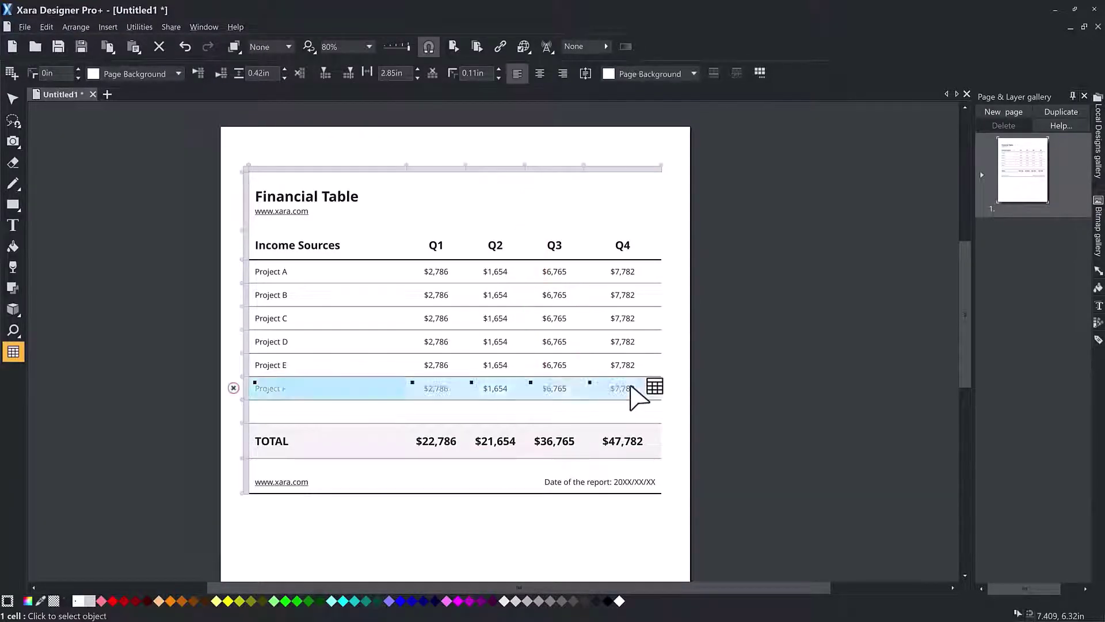
left_click(314, 408)
type("Project F\t$2,786\t$1,654\t$6,765\t$7,782")
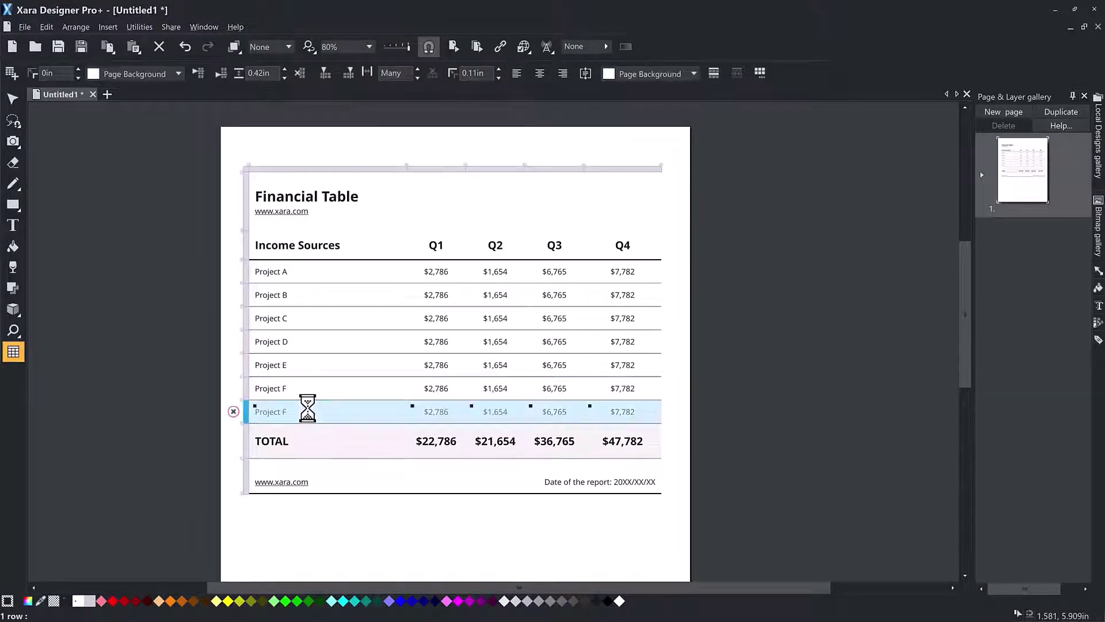
Try the alignment options, settling on vertical centre with the row back at normal height.
left_click(539, 72)
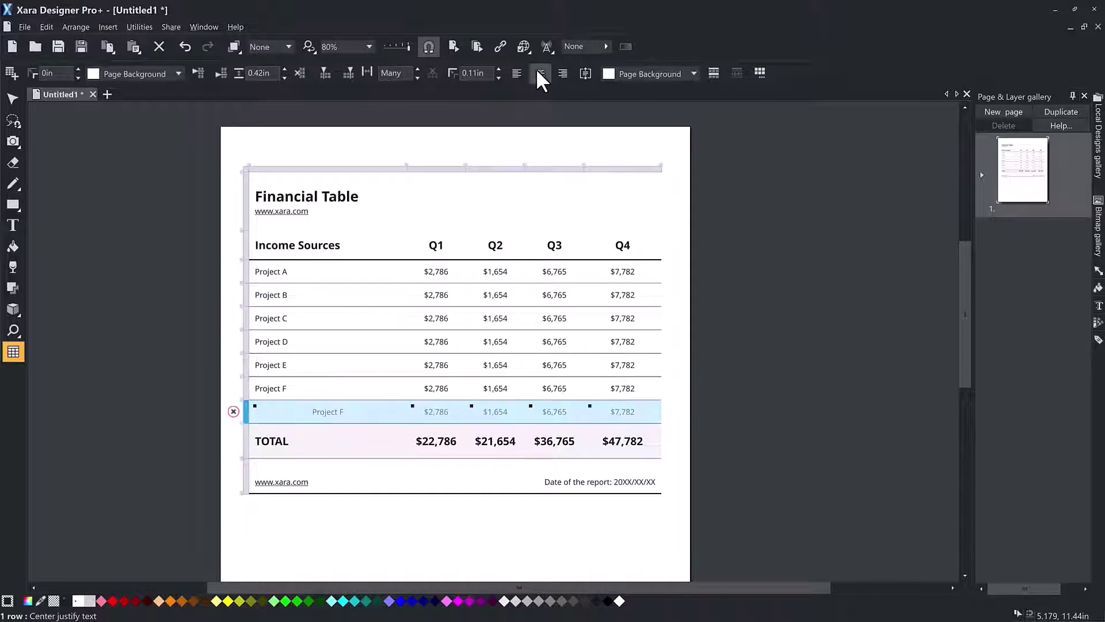
left_click(558, 71)
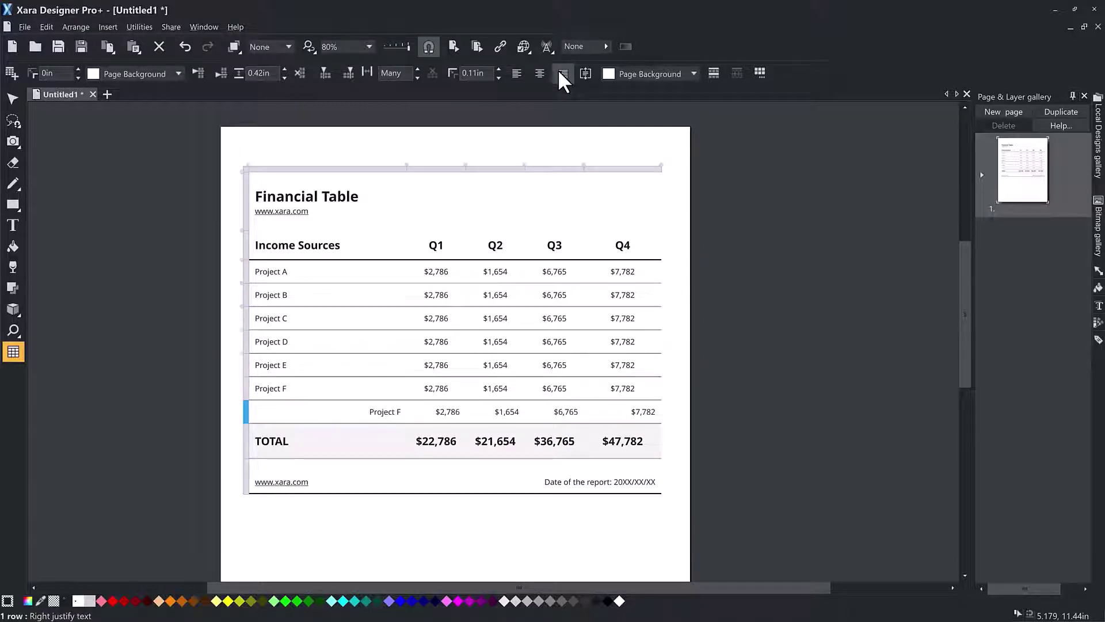
left_click(516, 72)
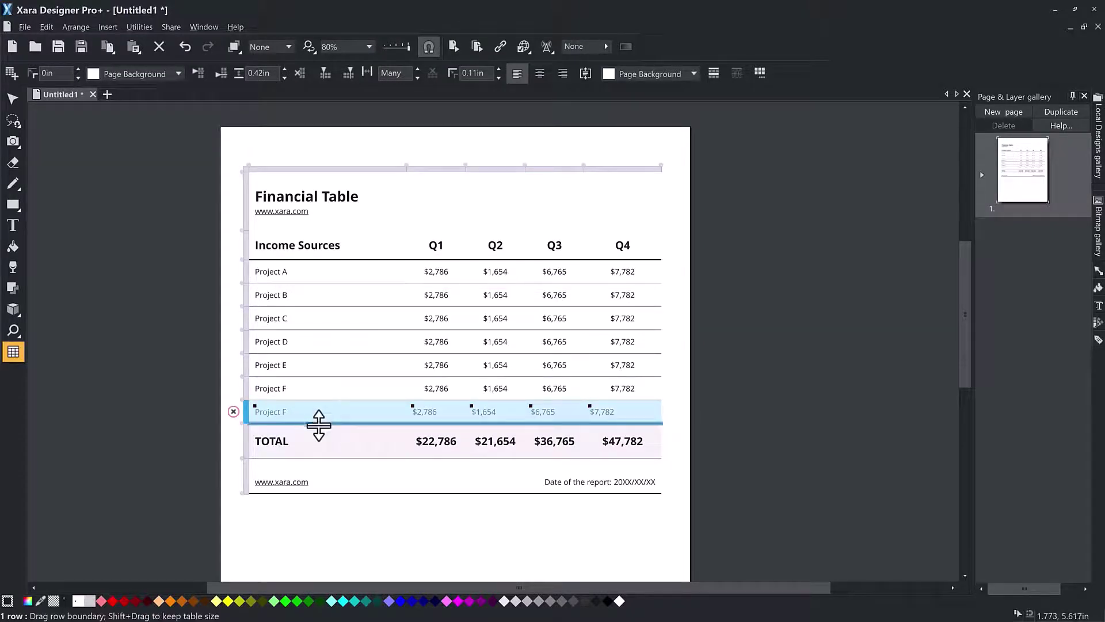
left_click_drag(318, 426, 320, 444)
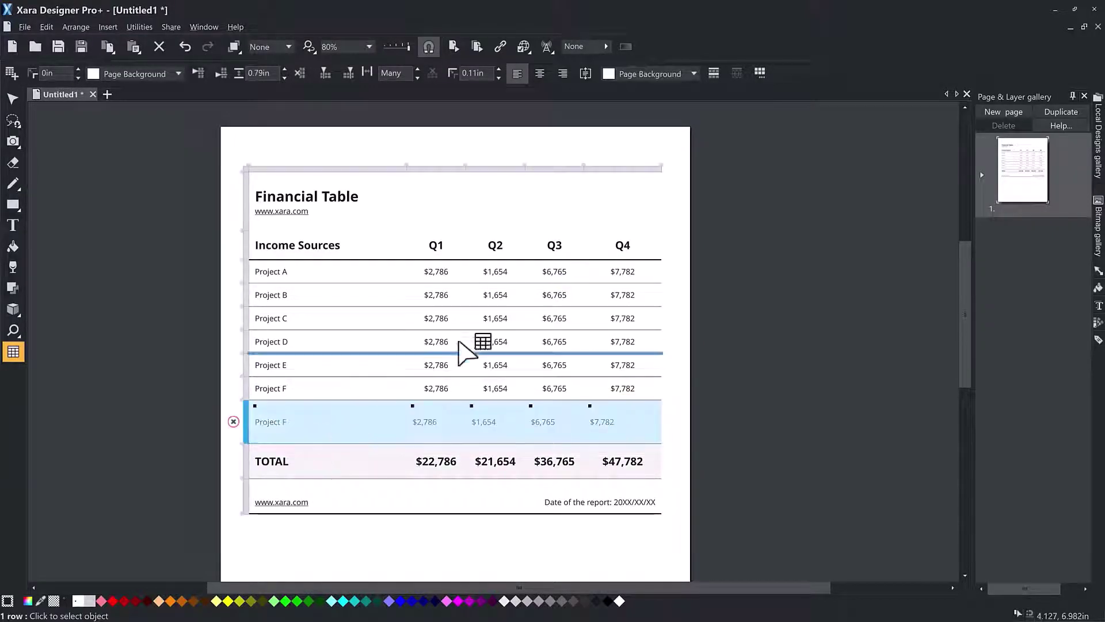
left_click(586, 73)
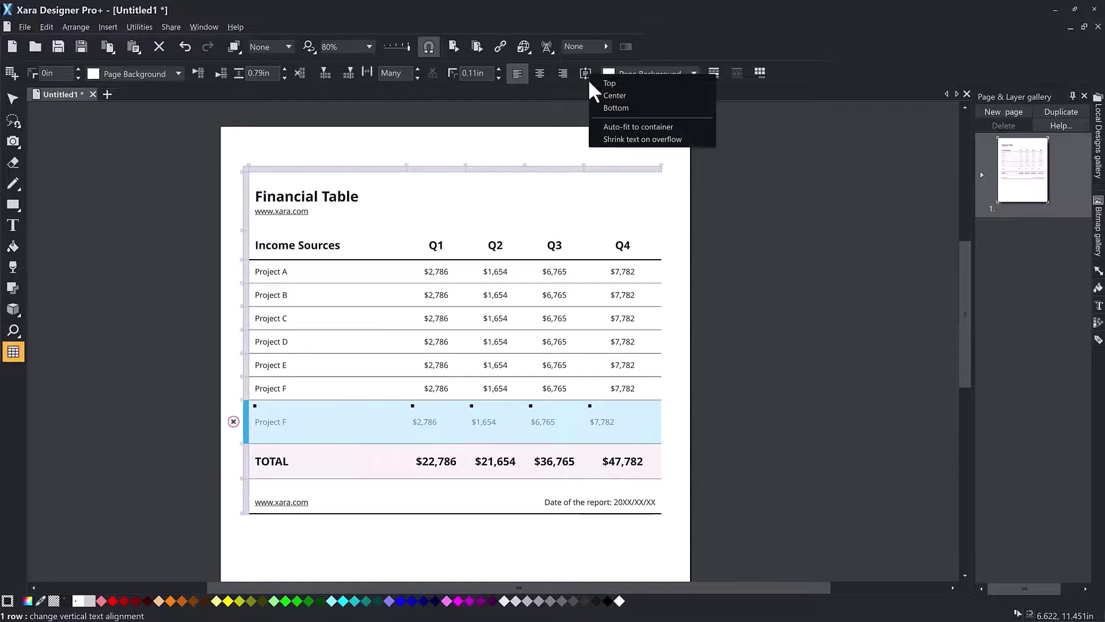
left_click(600, 83)
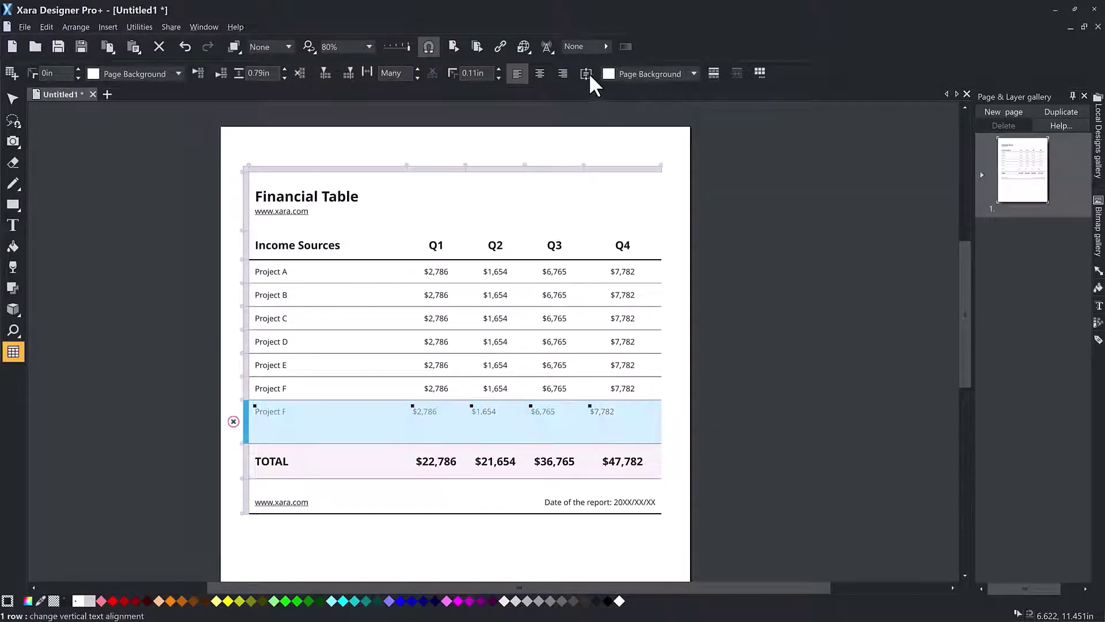
left_click(588, 74)
left_click(603, 106)
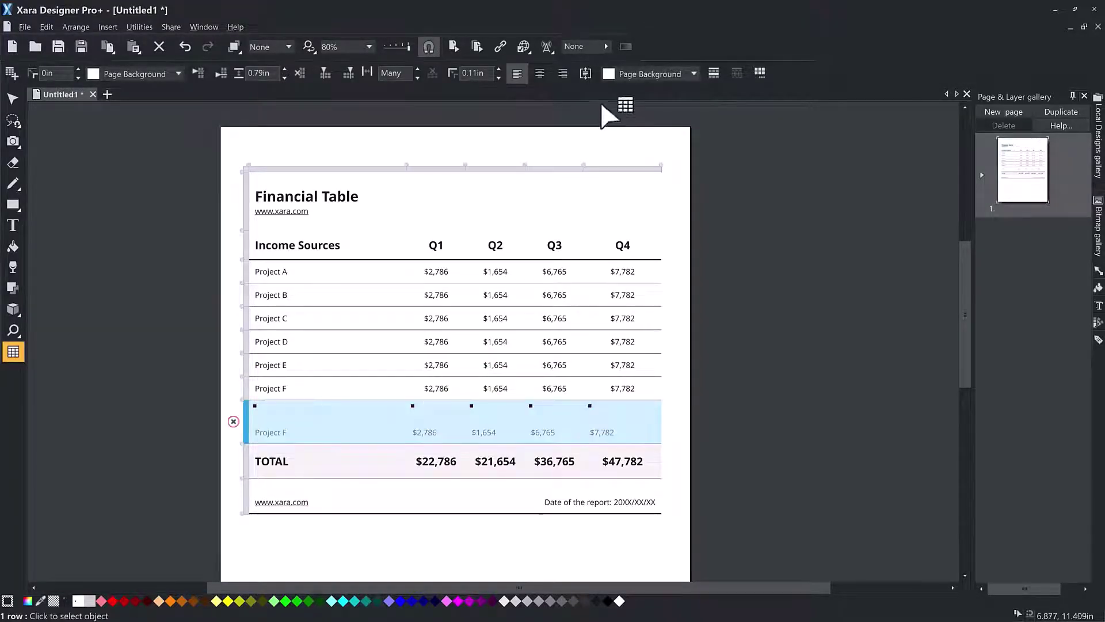
left_click(586, 74)
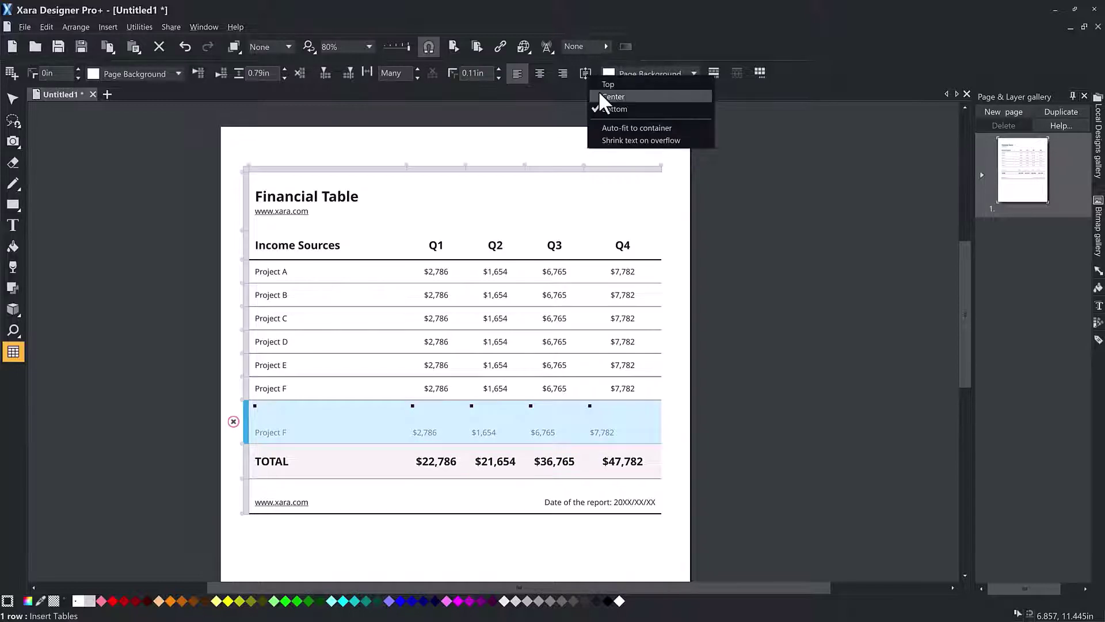
left_click(600, 95)
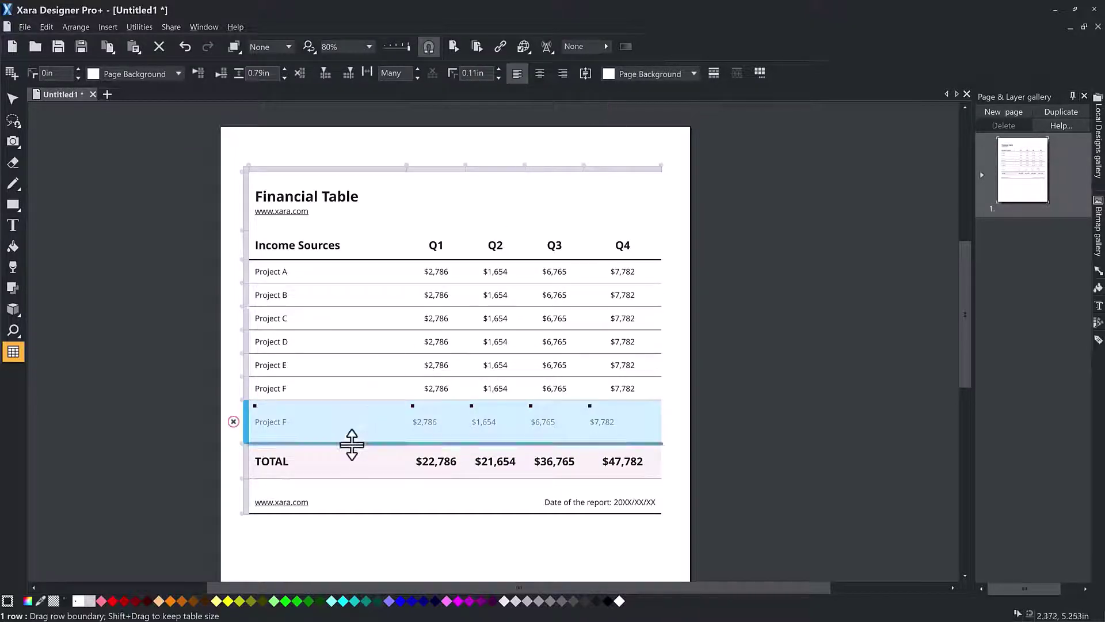
left_click_drag(352, 443, 355, 424)
Centre the row's four value cells horizontally, then select the whole copied row.
left_click_drag(434, 414, 633, 420)
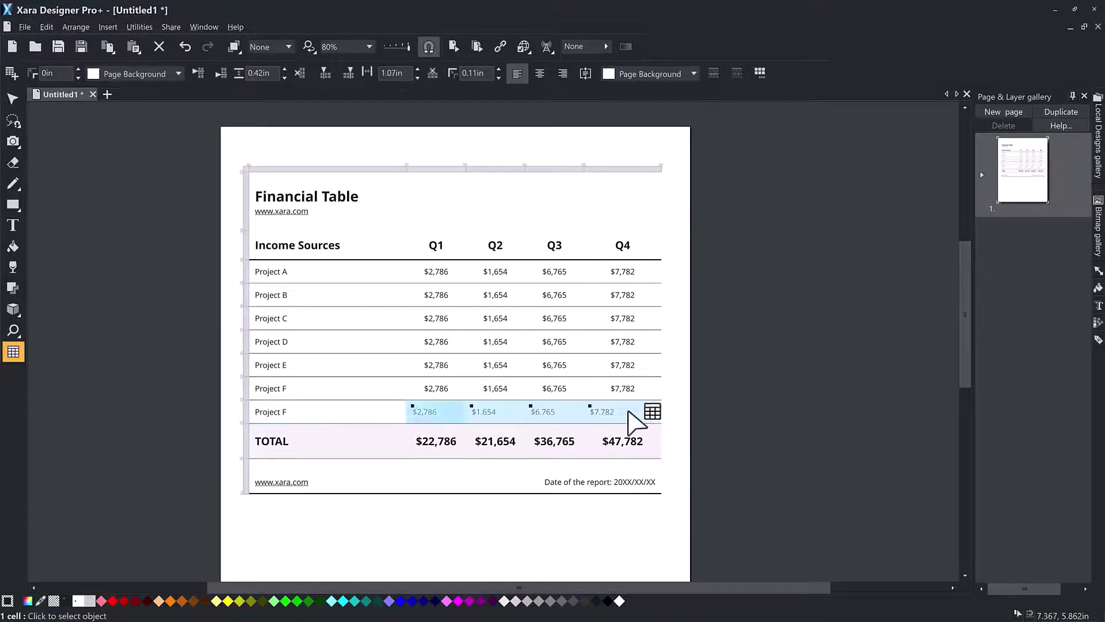
left_click(540, 73)
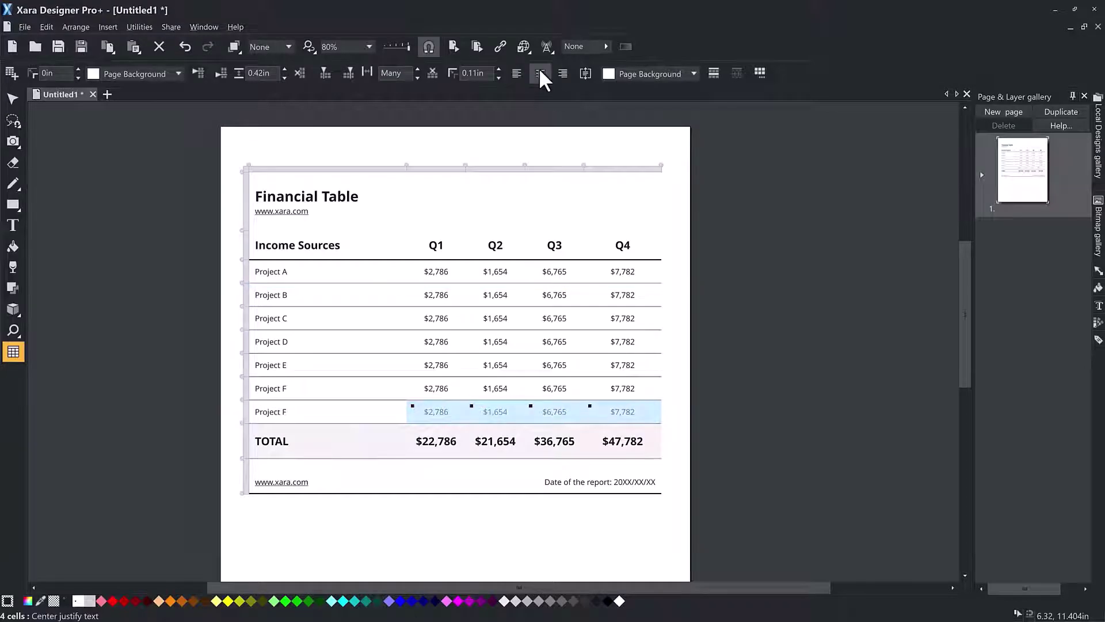
left_click(378, 413)
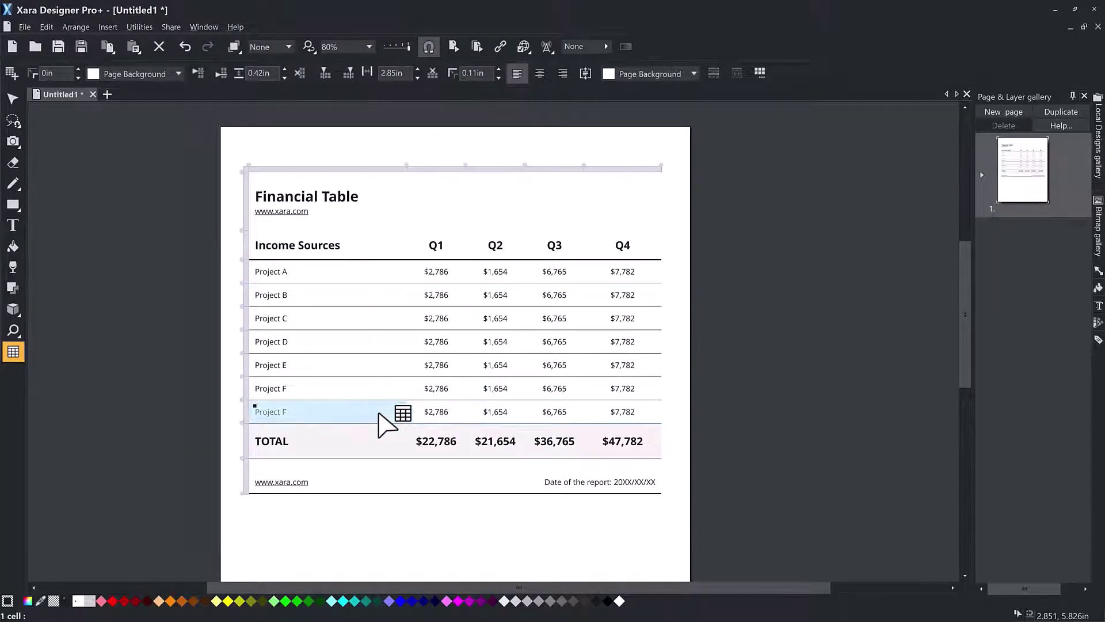
left_click(629, 410, "shift")
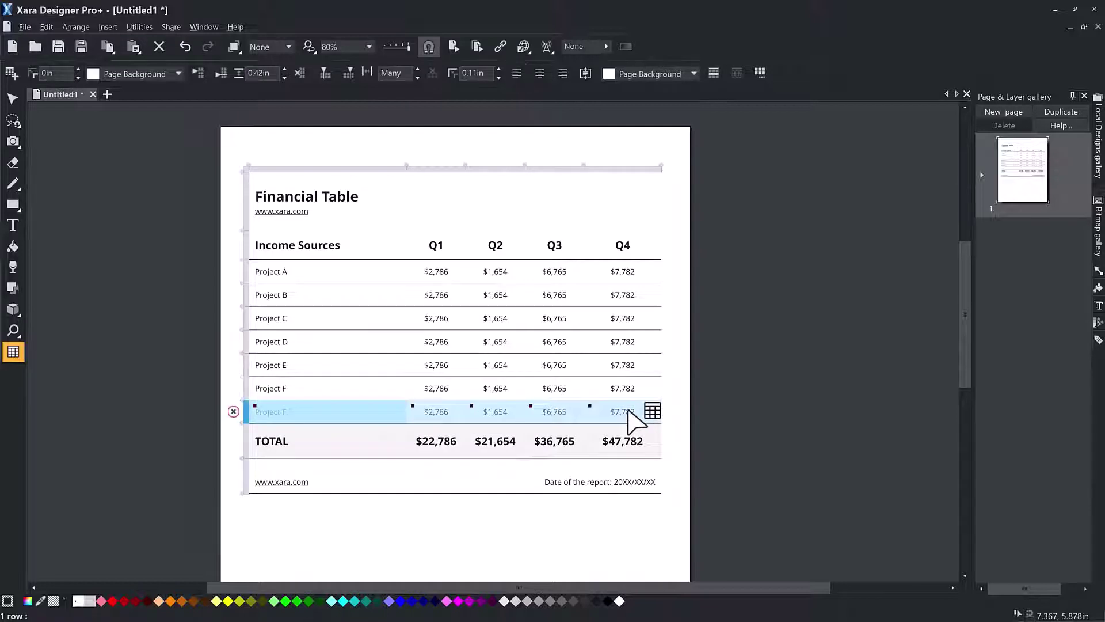
Set the copied Project F row's text to 12pt Arial Black, then deselect the table.
left_click(16, 226)
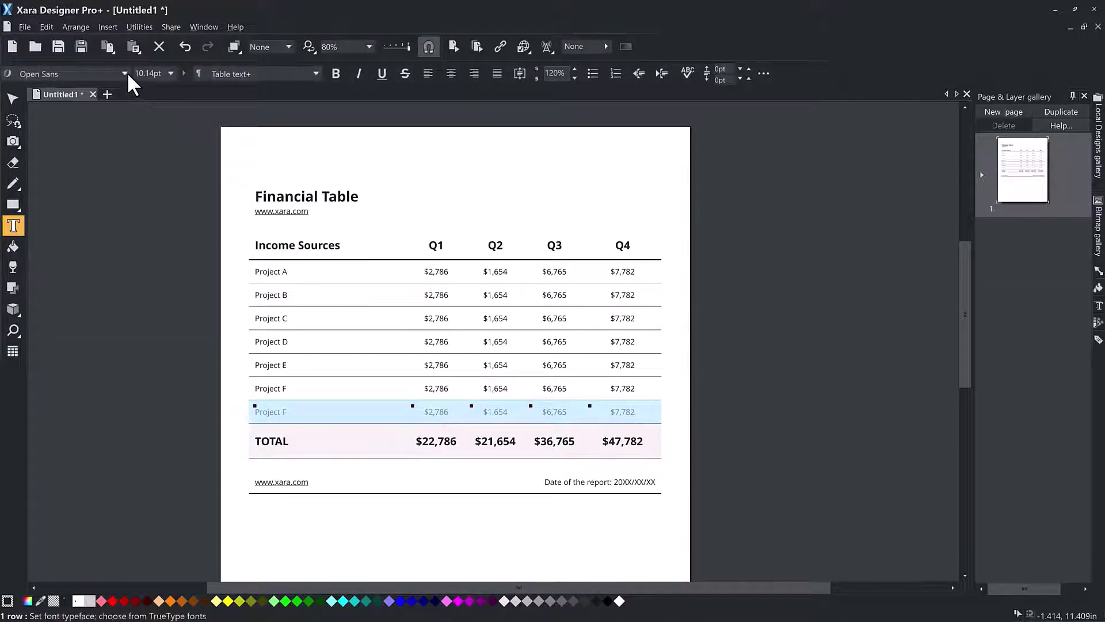
left_click(124, 73)
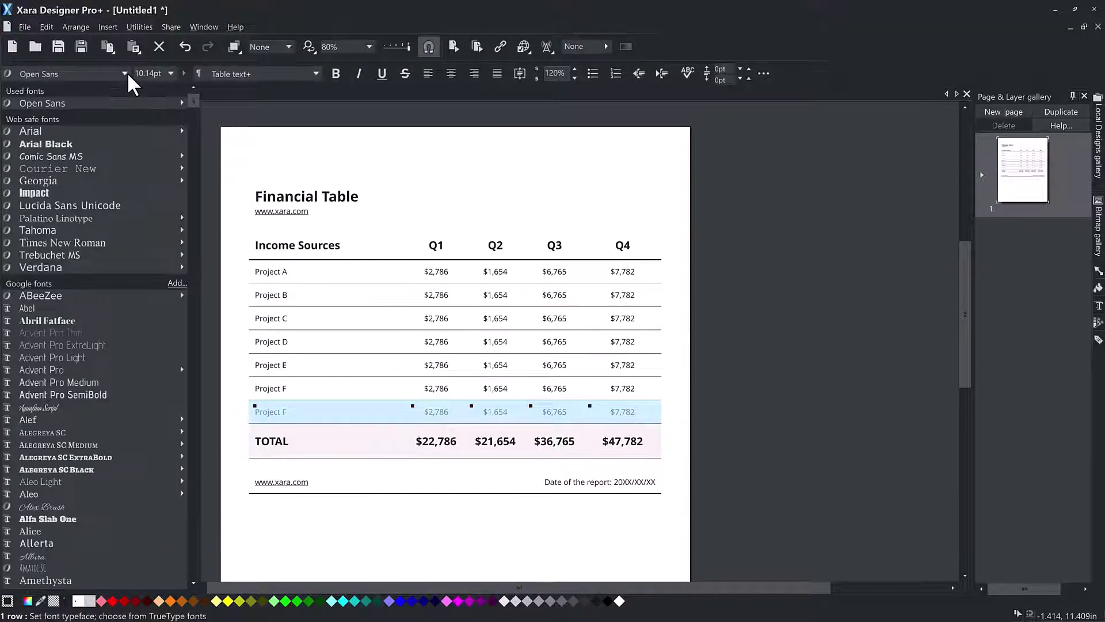
left_click(96, 144)
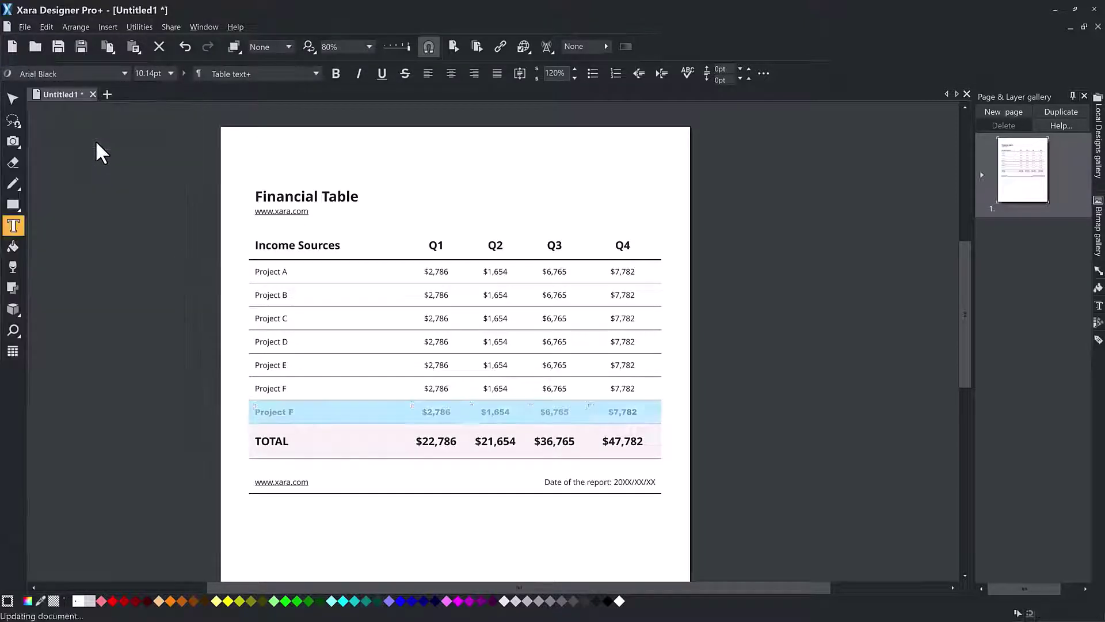
left_click(171, 73)
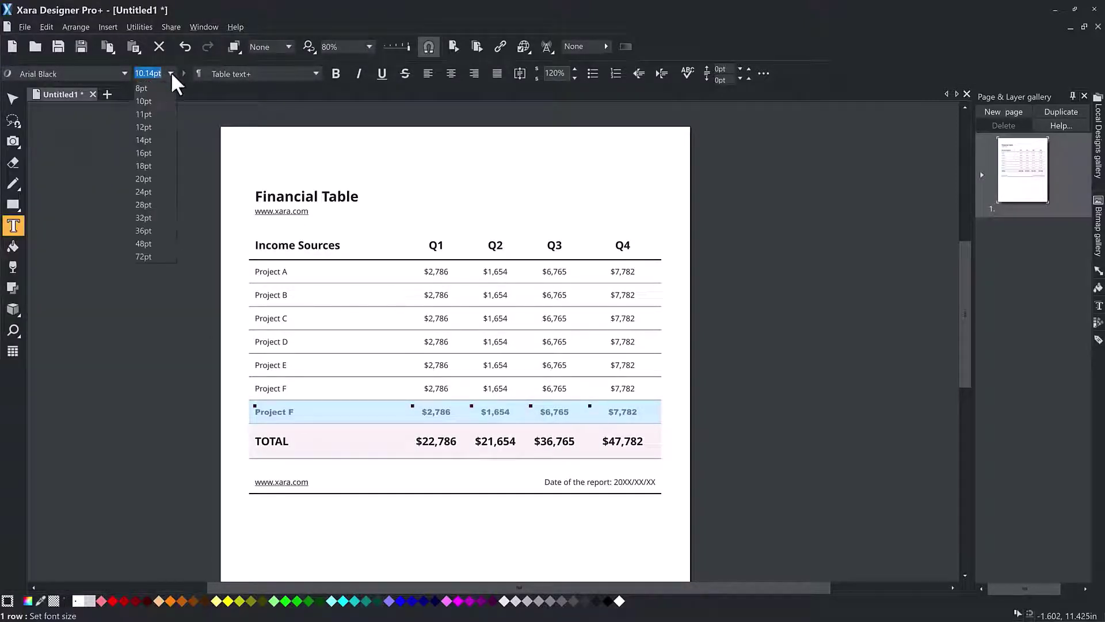
left_click(150, 124)
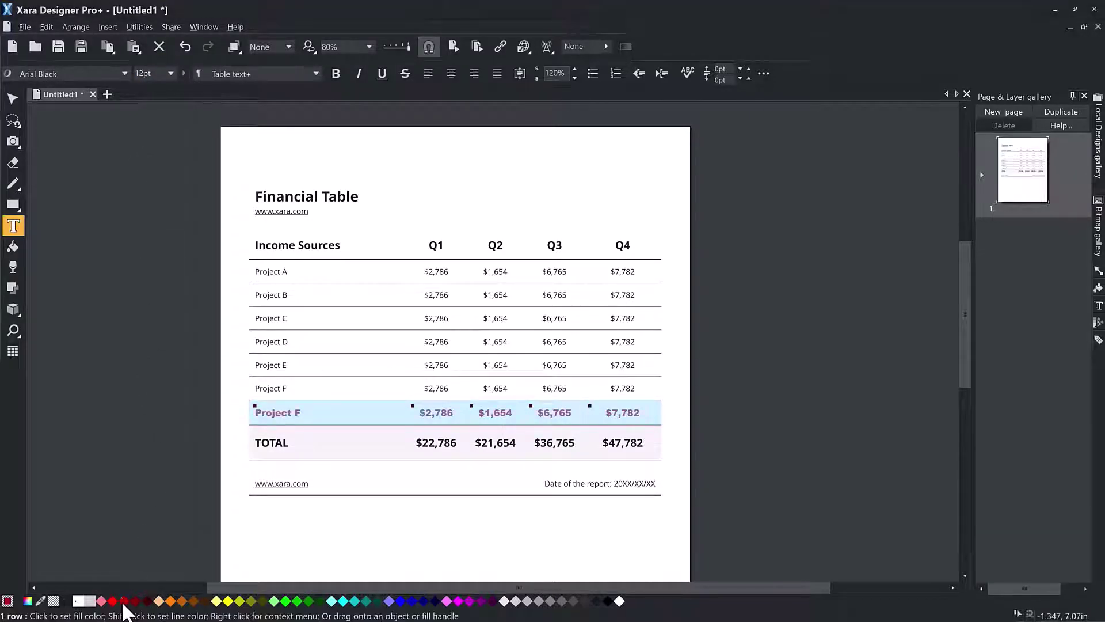
left_click(12, 99)
left_click(108, 371)
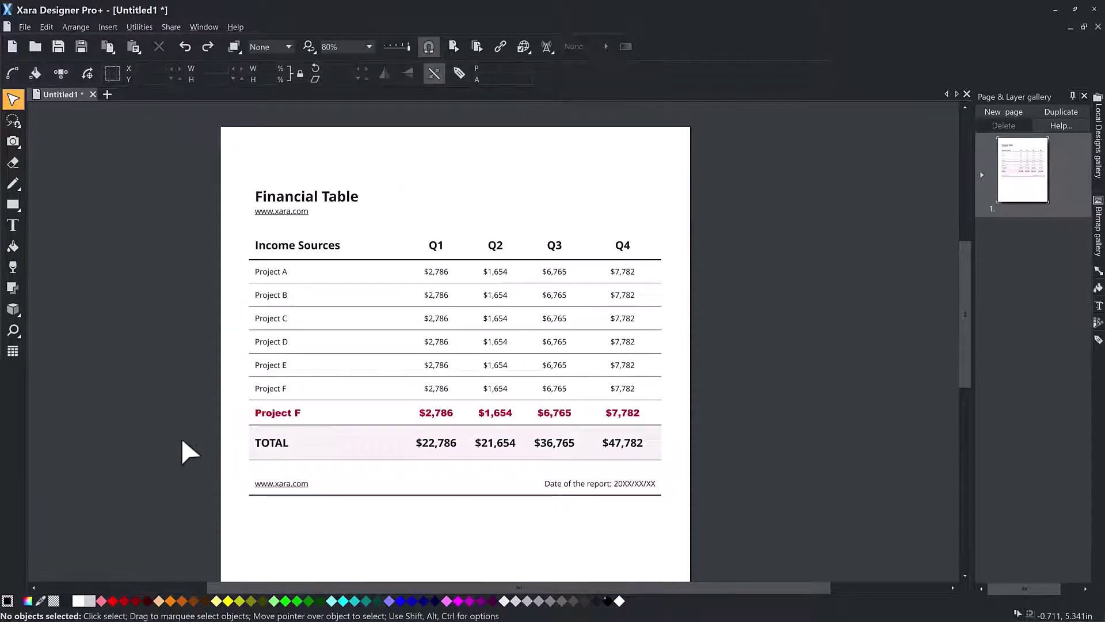
Select the TOTAL row and give it the Website Backdrop cell background.
left_click(13, 351)
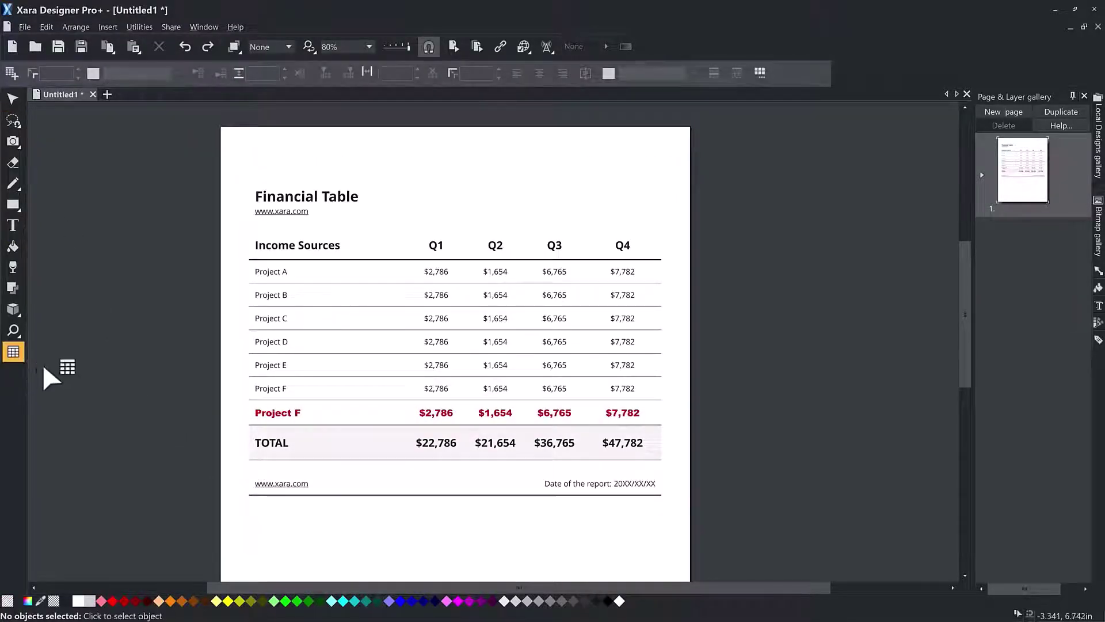
left_click(284, 448)
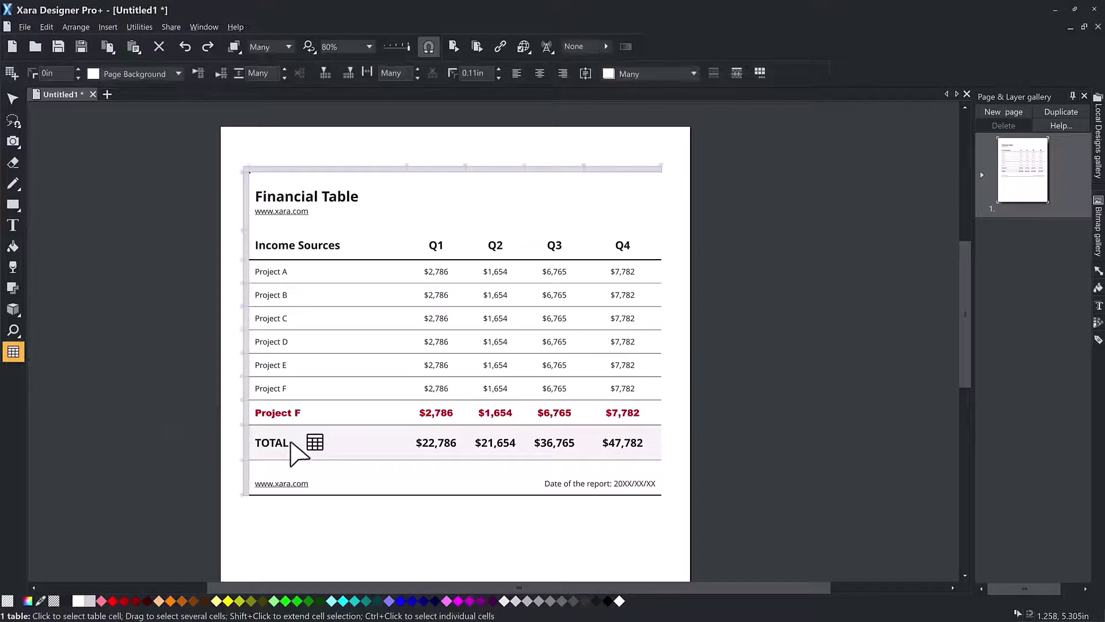
left_click(291, 446)
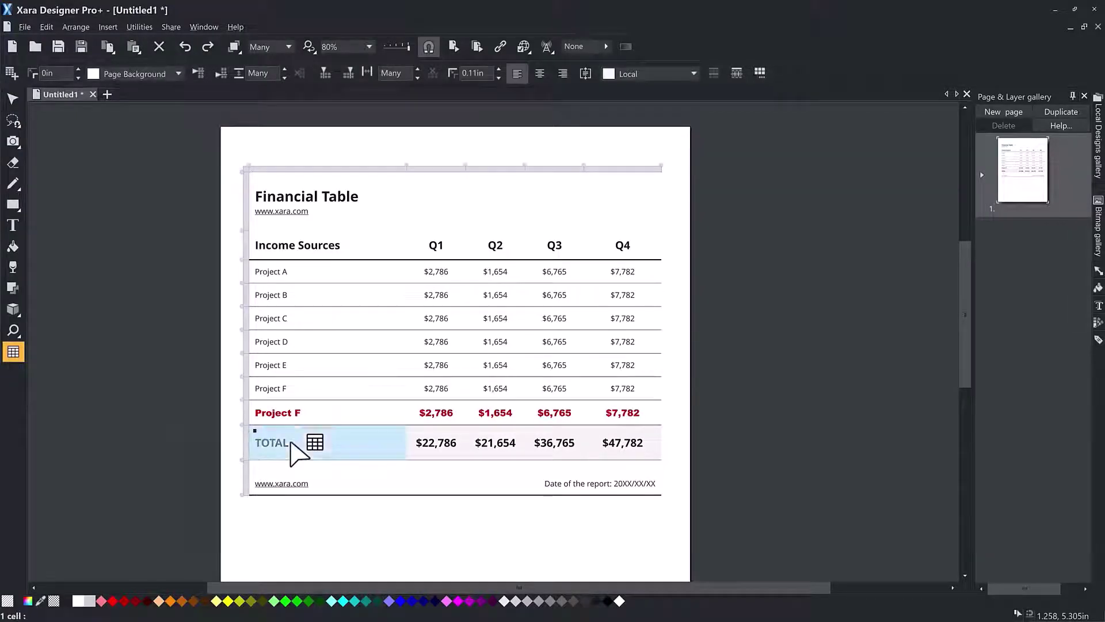
left_click(644, 454, "shift")
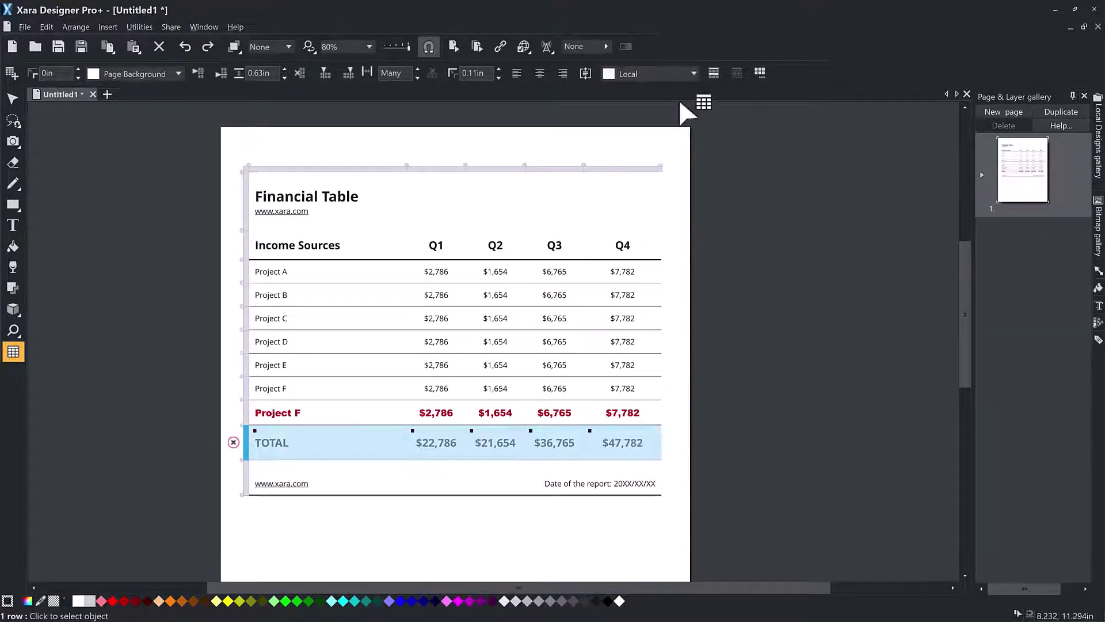
left_click(693, 72)
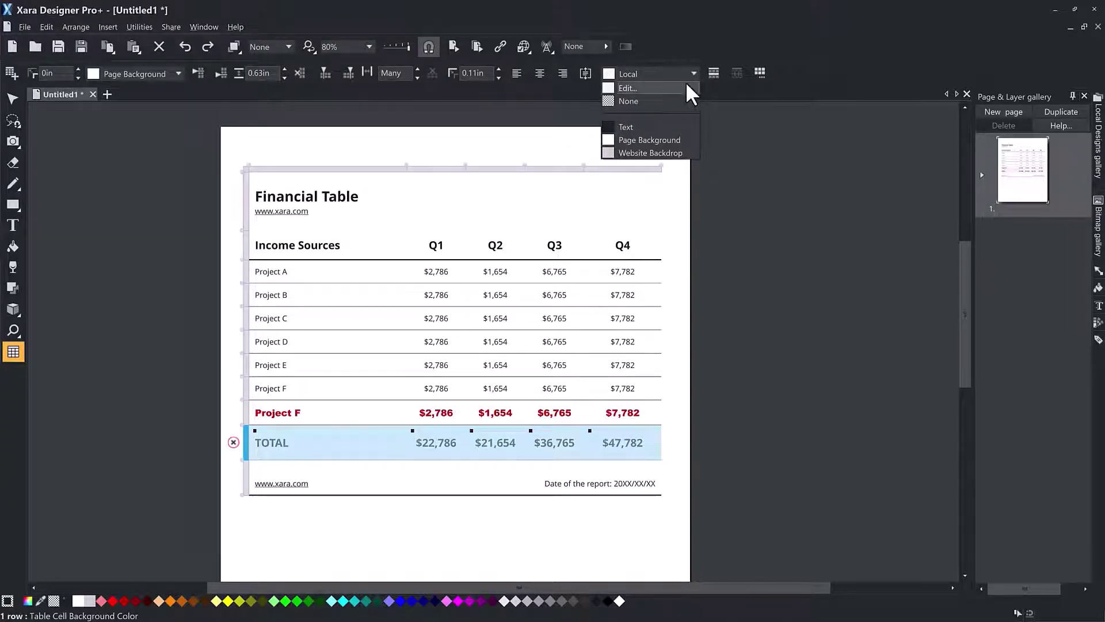
left_click(680, 153)
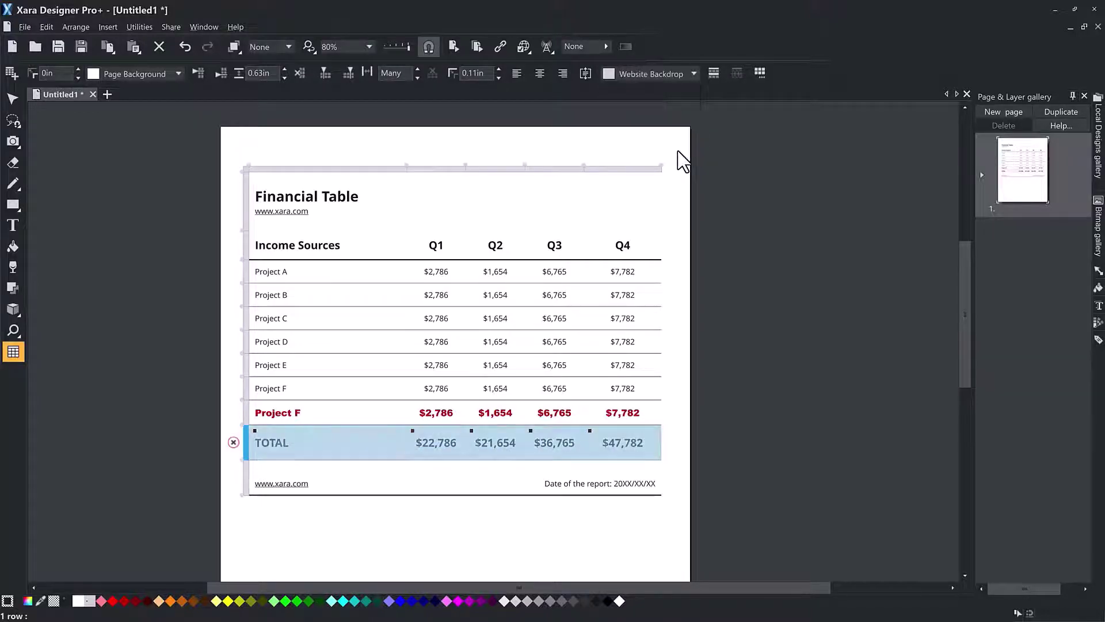
Reselect the five TOTAL cells and open the colour editor for their background.
left_click(347, 415)
mouse_move(363, 440)
left_mouse_down()
mouse_move(666, 444)
mouse_move(648, 440)
left_mouse_up()
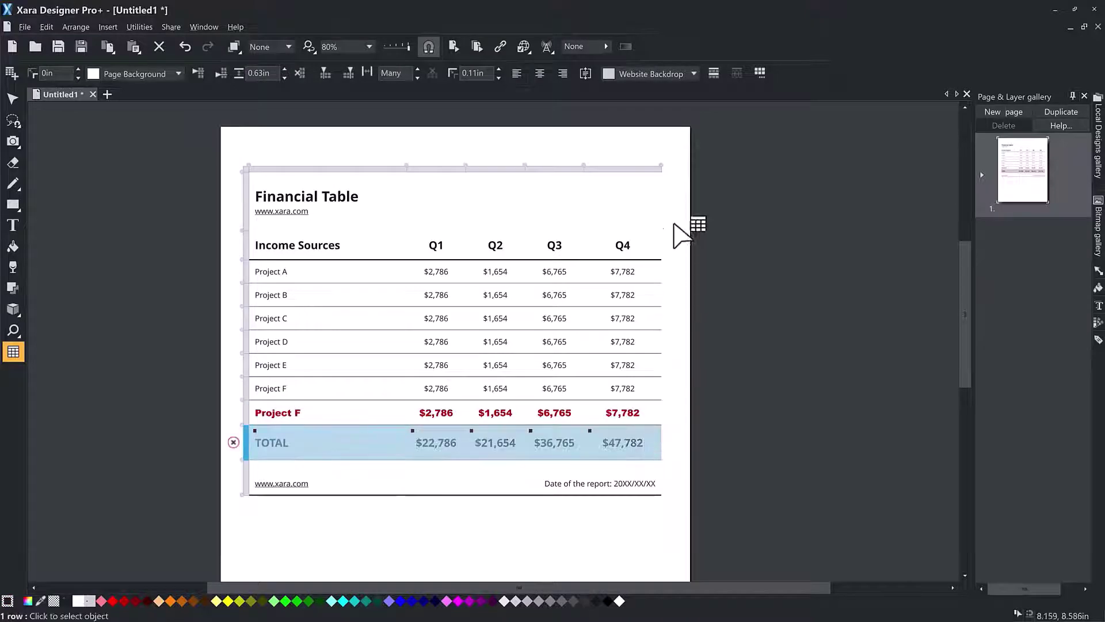
left_click(694, 73)
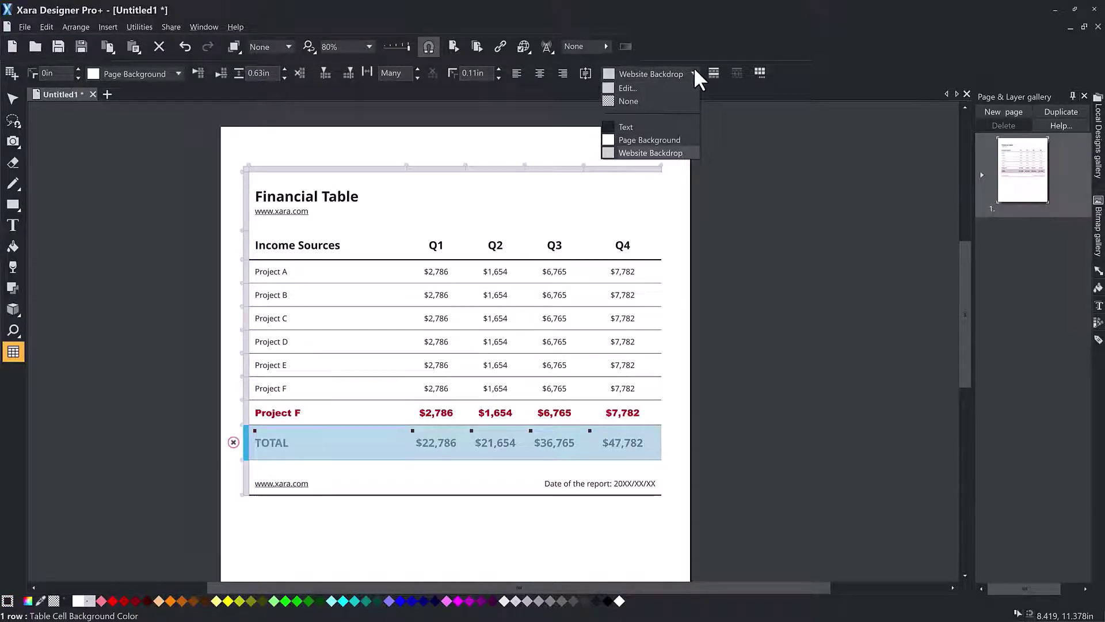
left_click(683, 87)
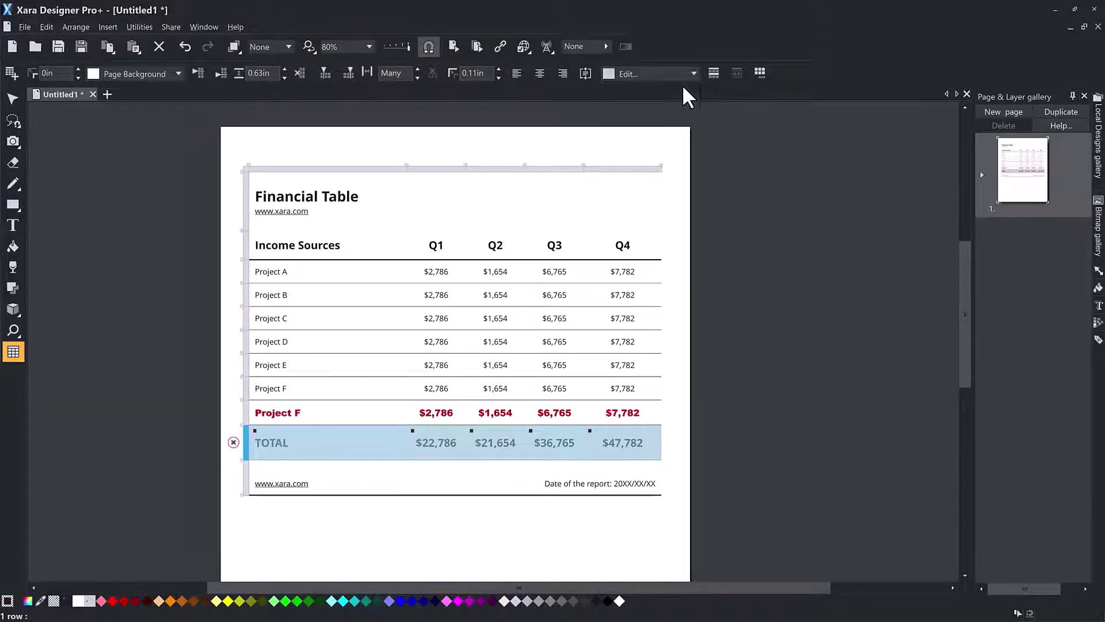
Make the TOTAL row background black with white text, then reselect the row.
left_click_drag(845, 409, 885, 493)
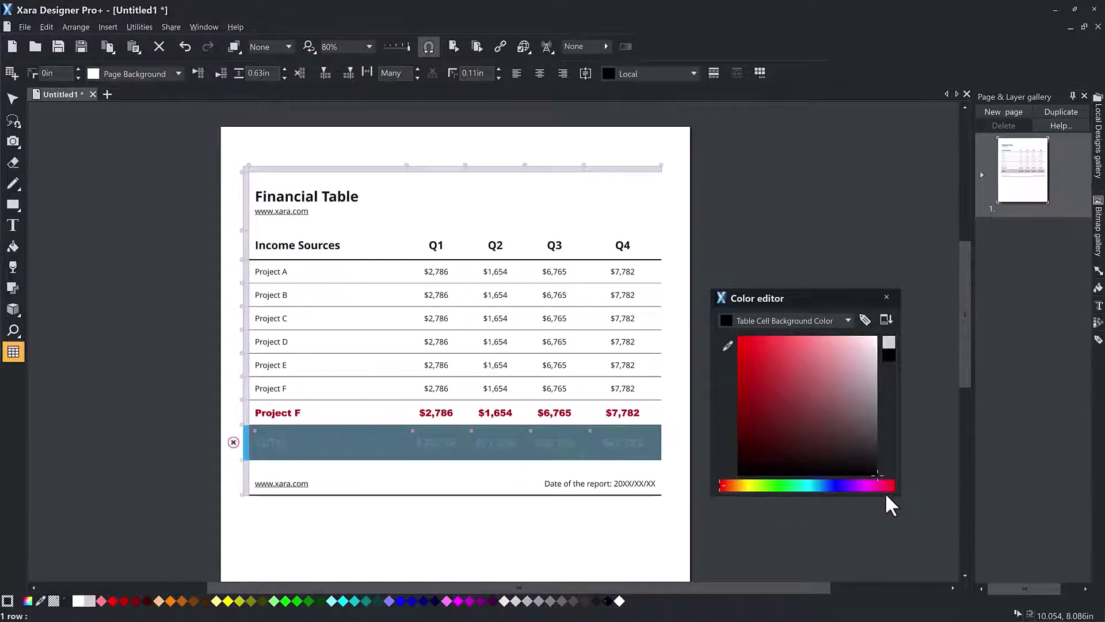
left_click(619, 601)
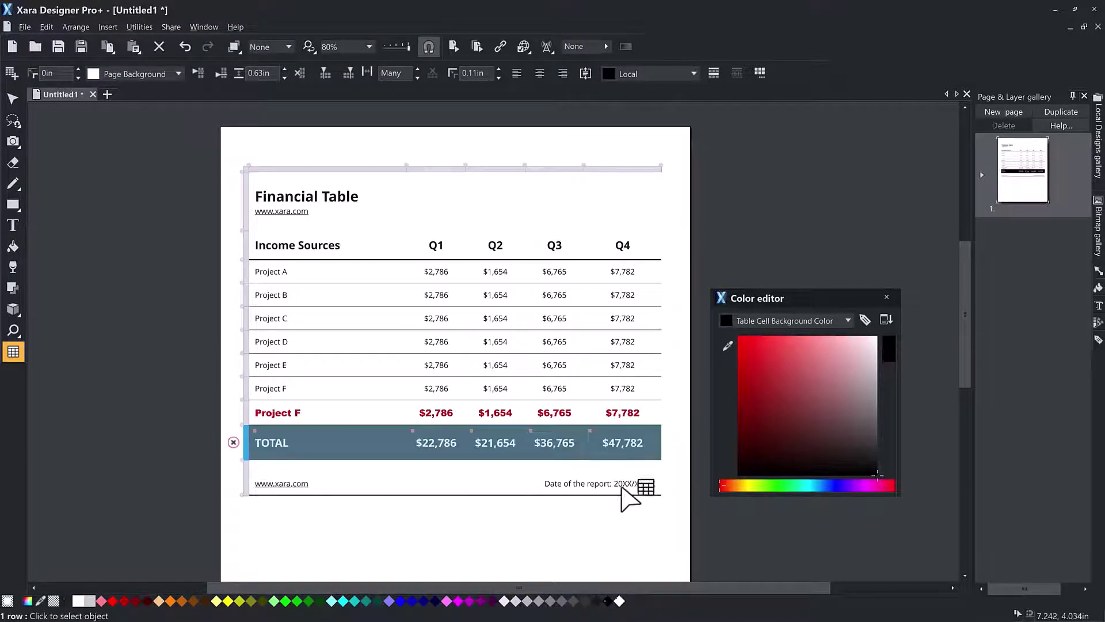
left_click(617, 414)
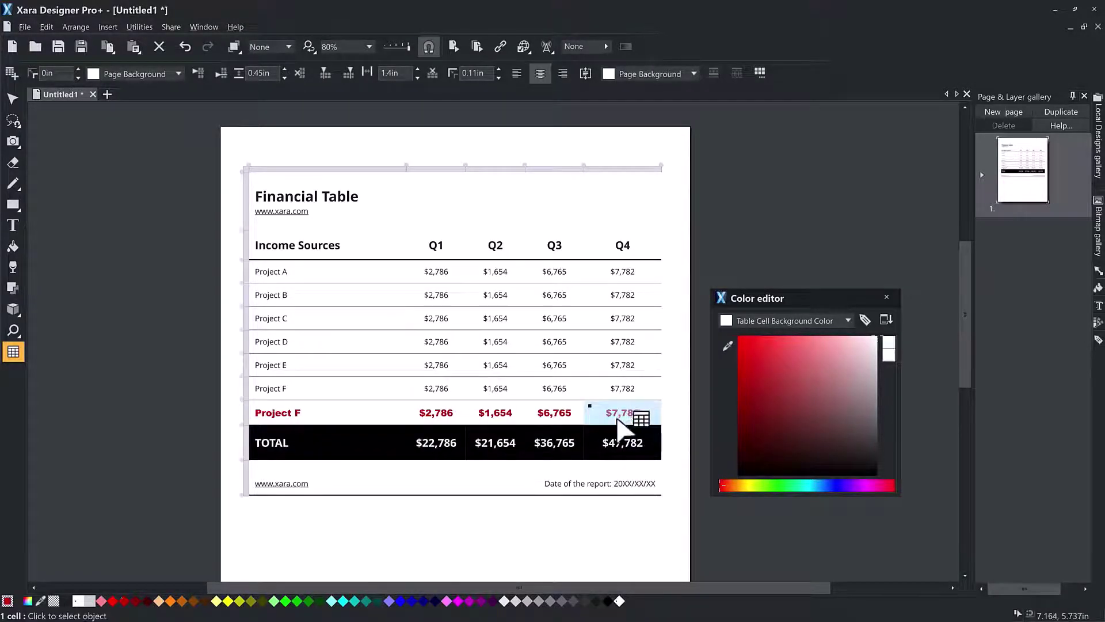
left_click(624, 442)
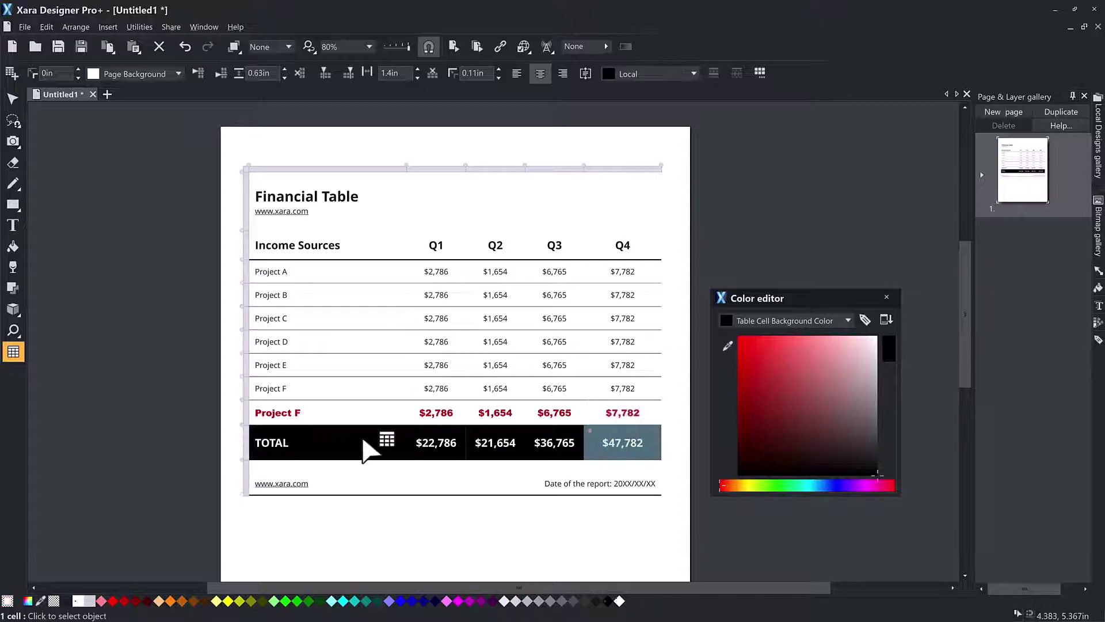
left_click(319, 443, "shift")
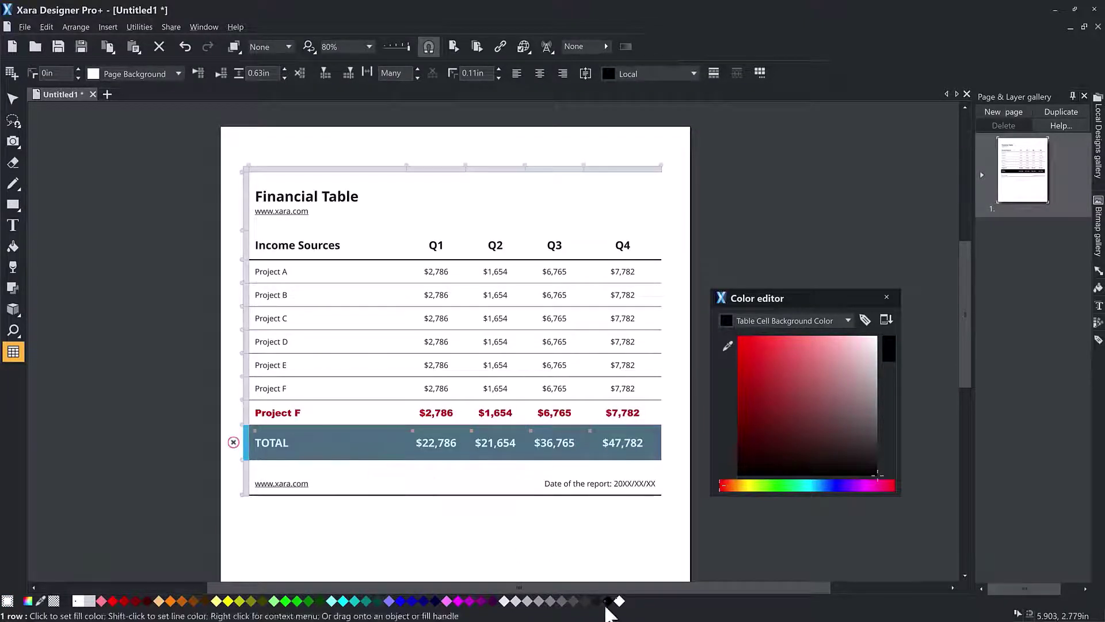
Use swatch menus to give the TOTAL row a light cell background and dark text again.
right_click(620, 601)
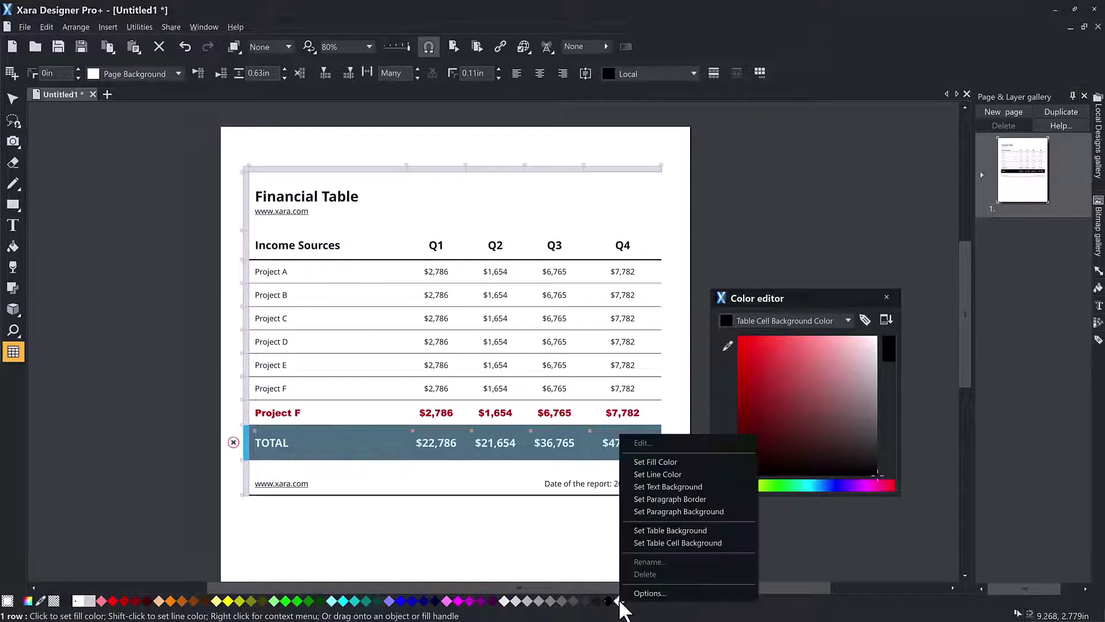
left_click(635, 544)
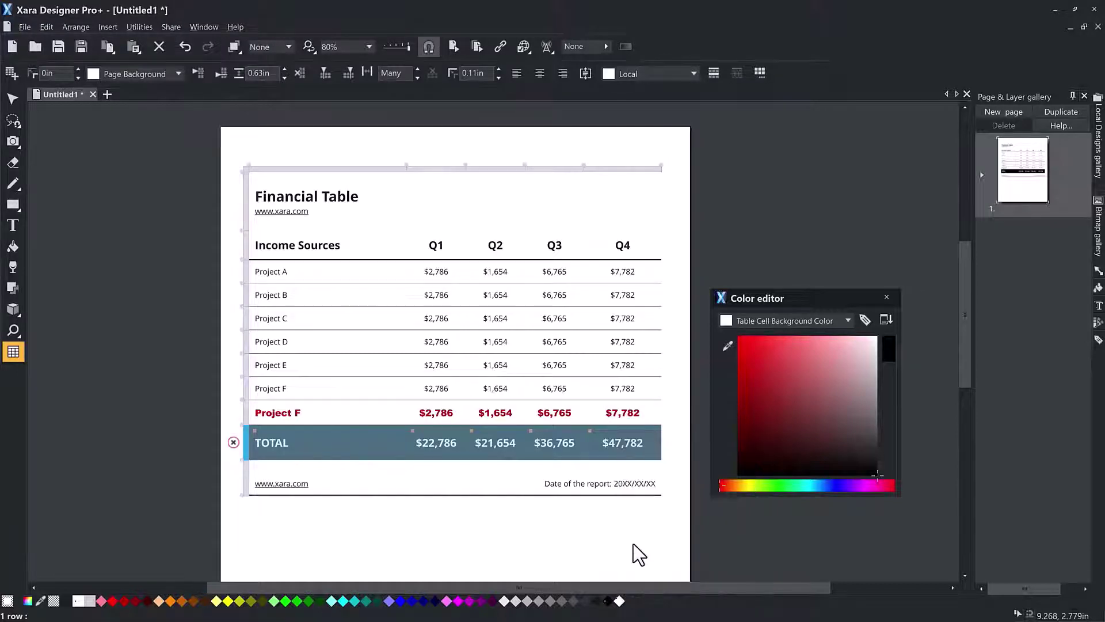
right_click(609, 600)
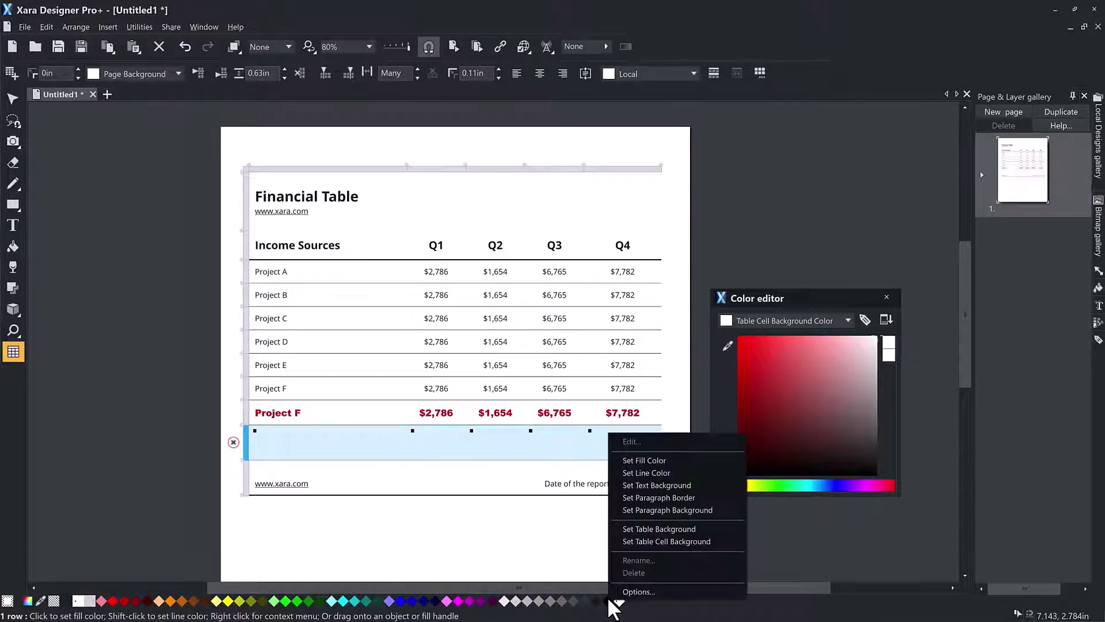
left_click(622, 461)
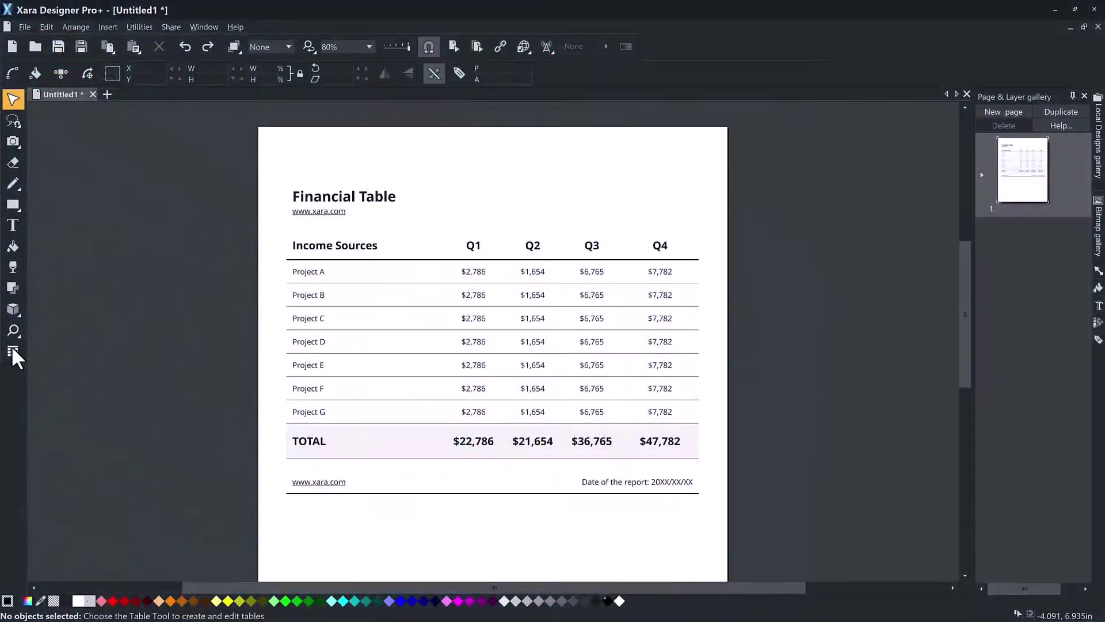
Apply a solid border style to the rows from Project A through TOTAL.
left_click(12, 352)
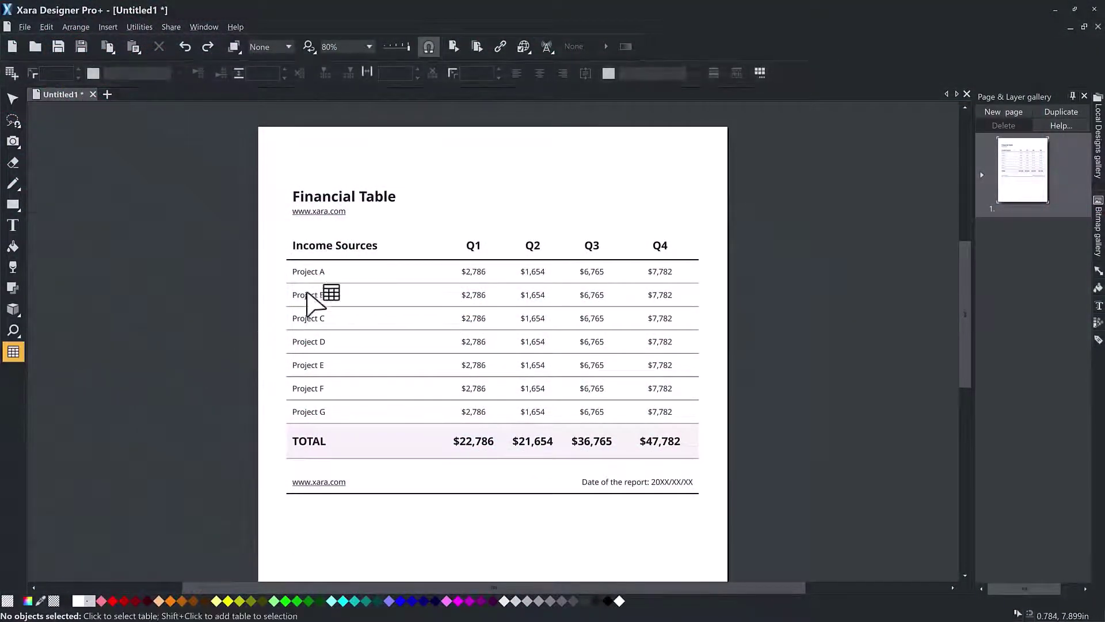
left_click(320, 275)
left_click(321, 275)
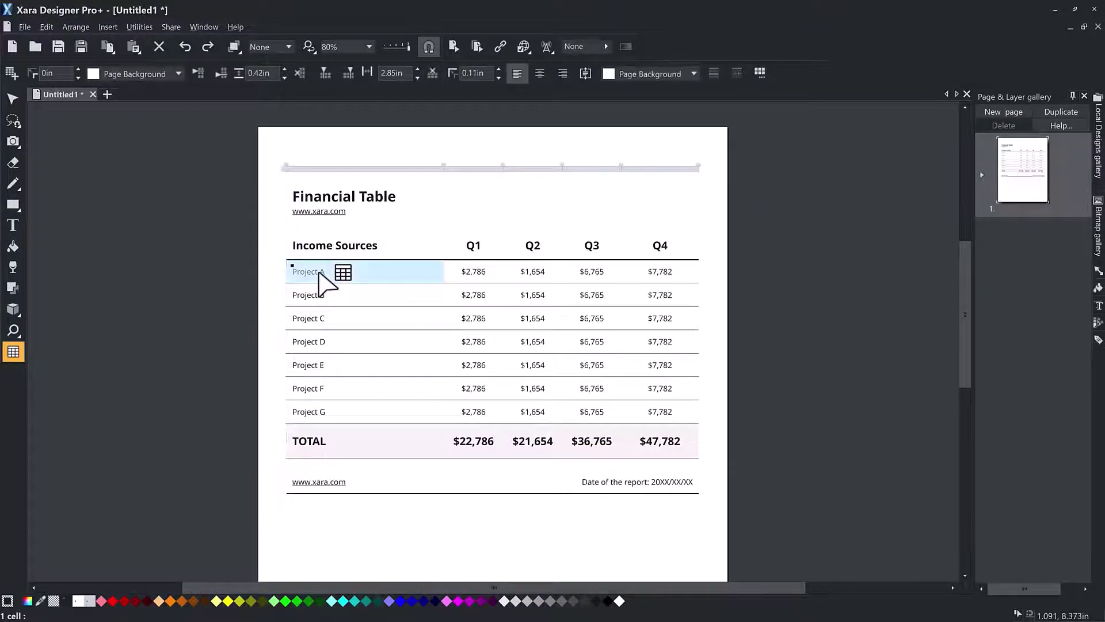
left_click(676, 444, "shift")
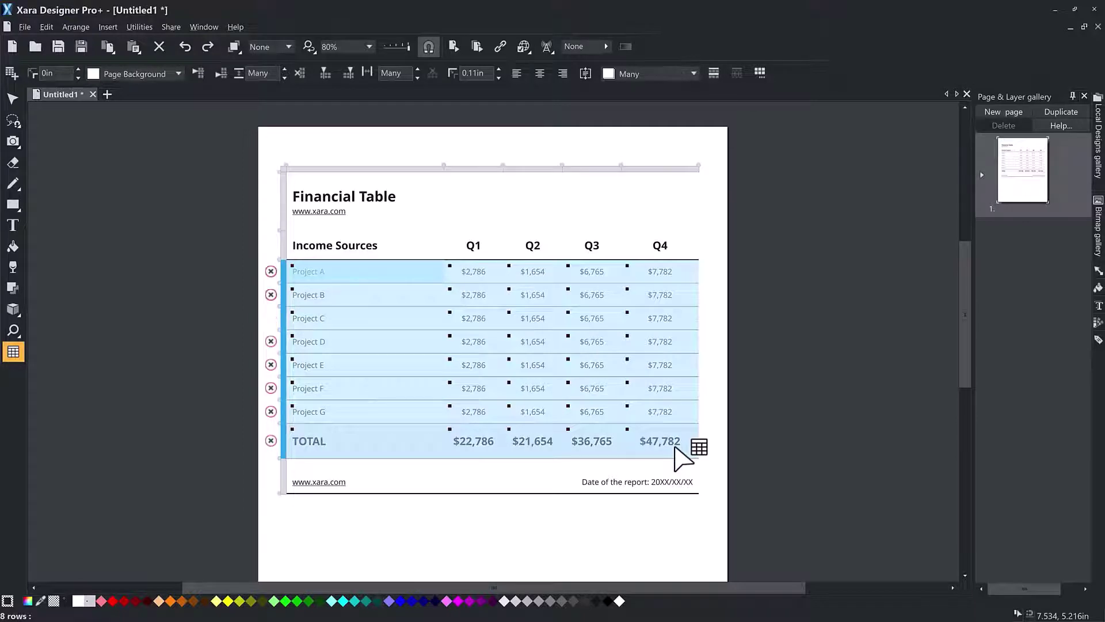
left_click(763, 71)
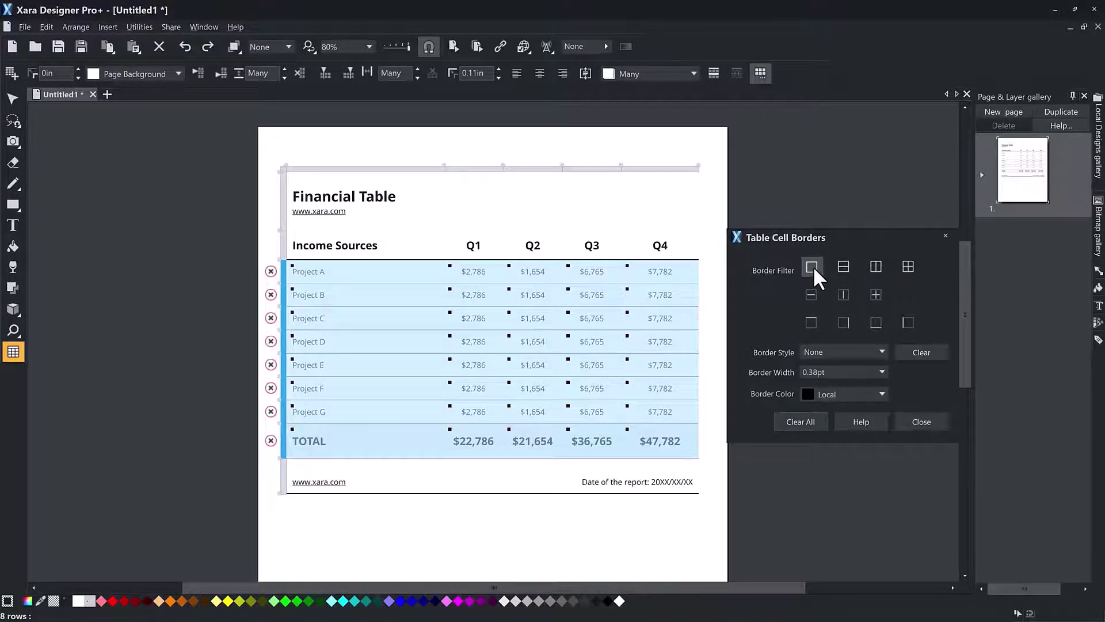
left_click(881, 350)
left_click(878, 379)
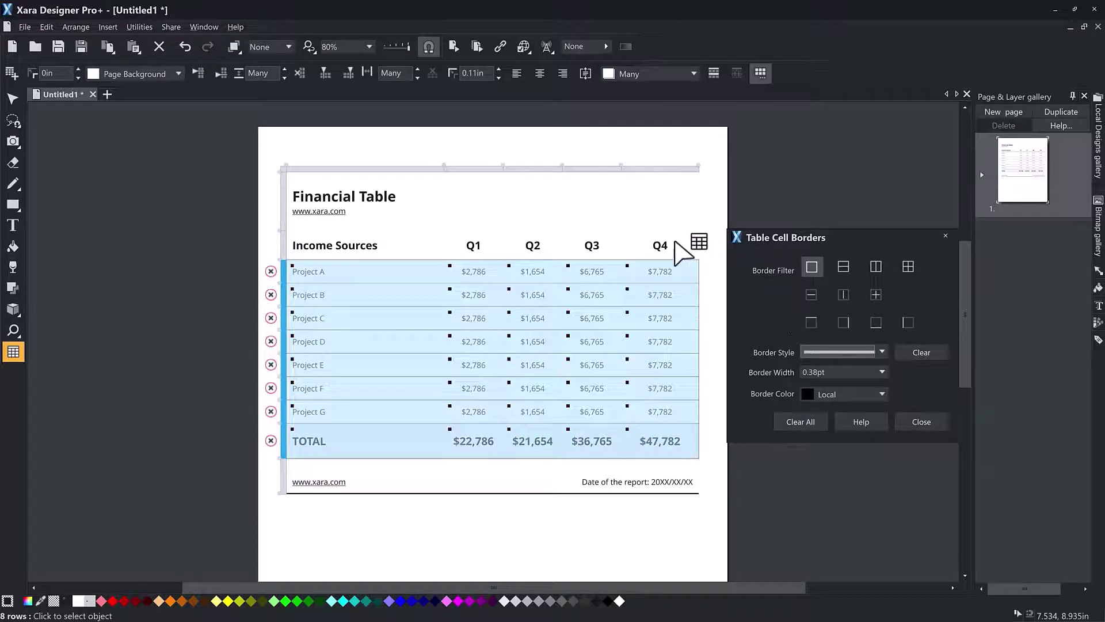
left_click(677, 243)
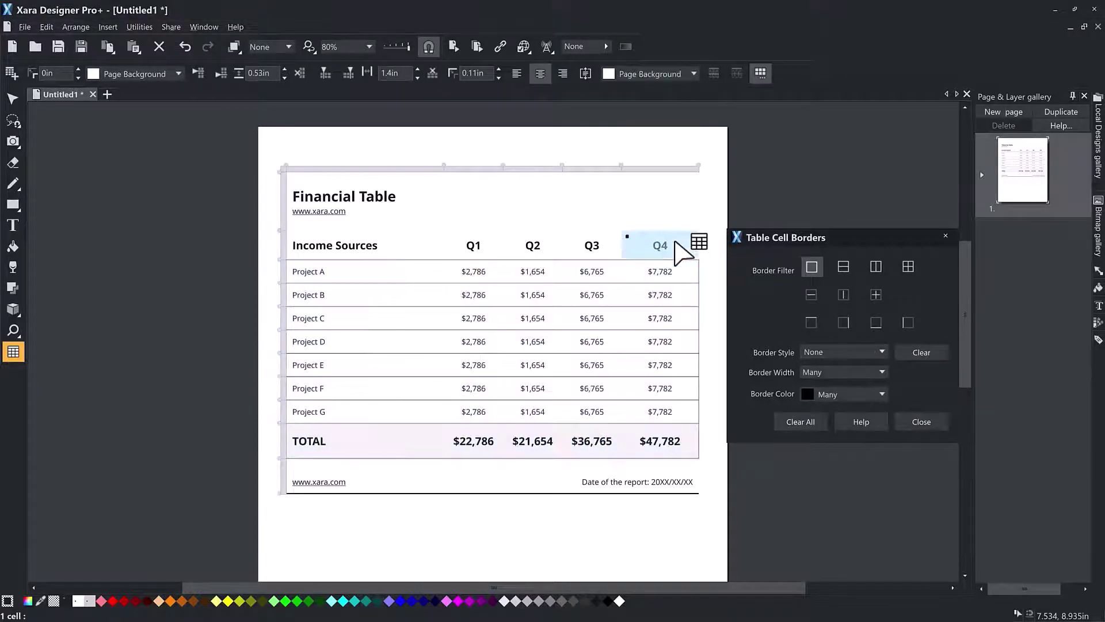
left_click(721, 250)
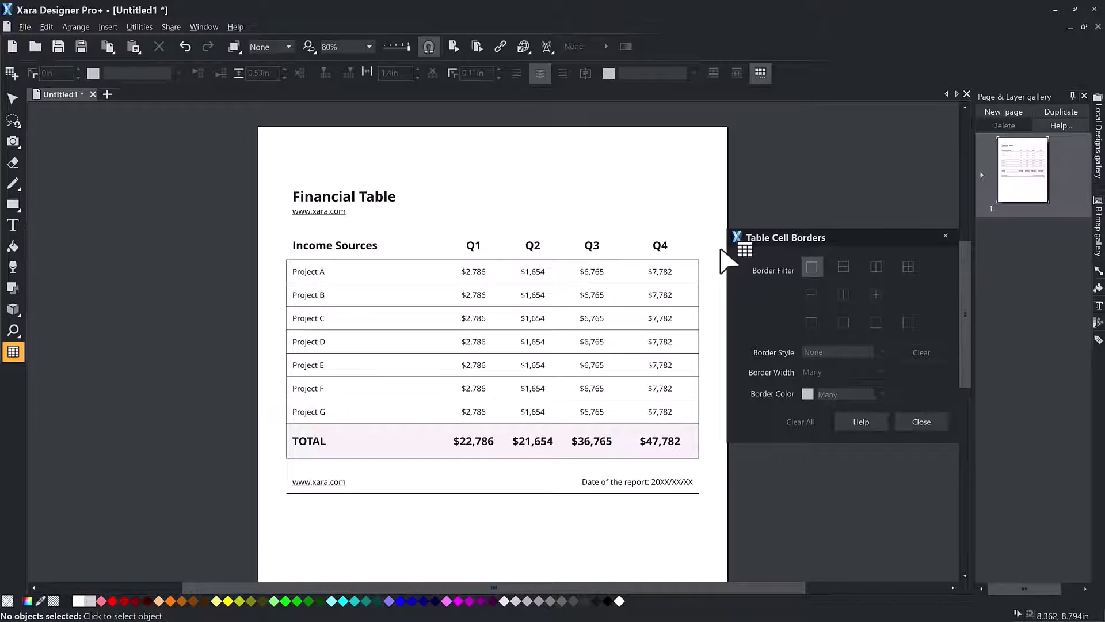
Remove the left and right borders from rows Project A–G, then close the border settings.
left_click(333, 274)
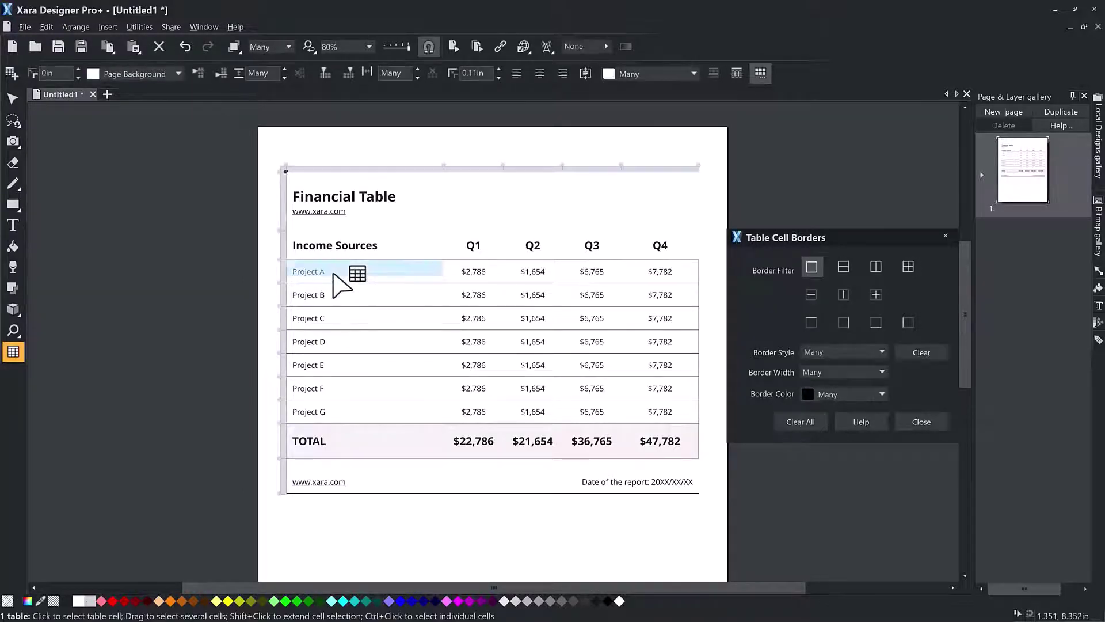
left_click(333, 274)
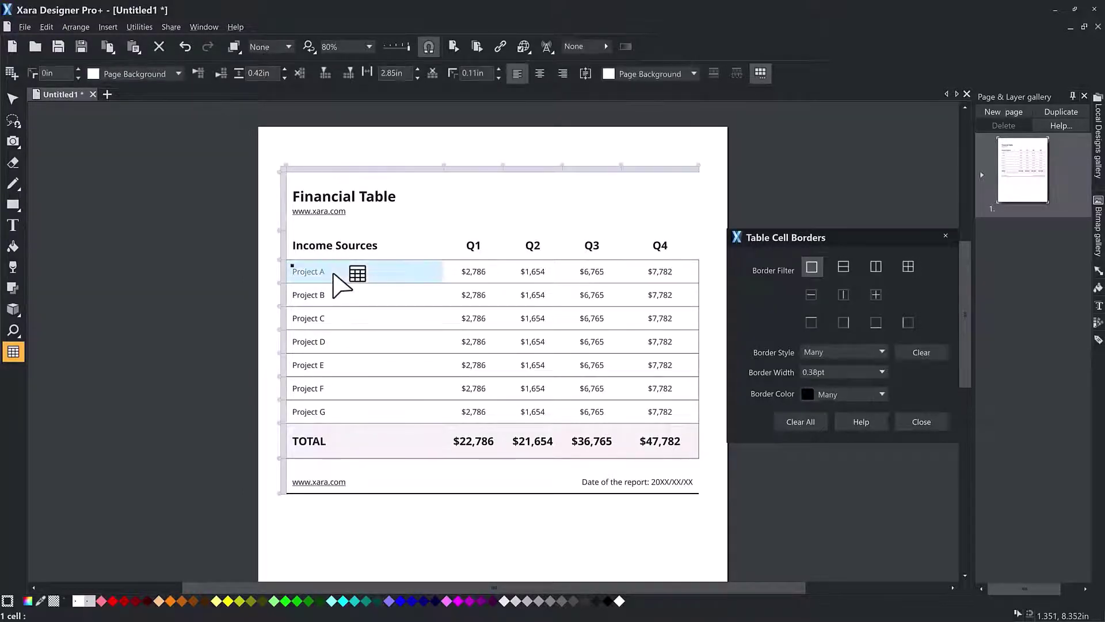
left_click(684, 413, "shift")
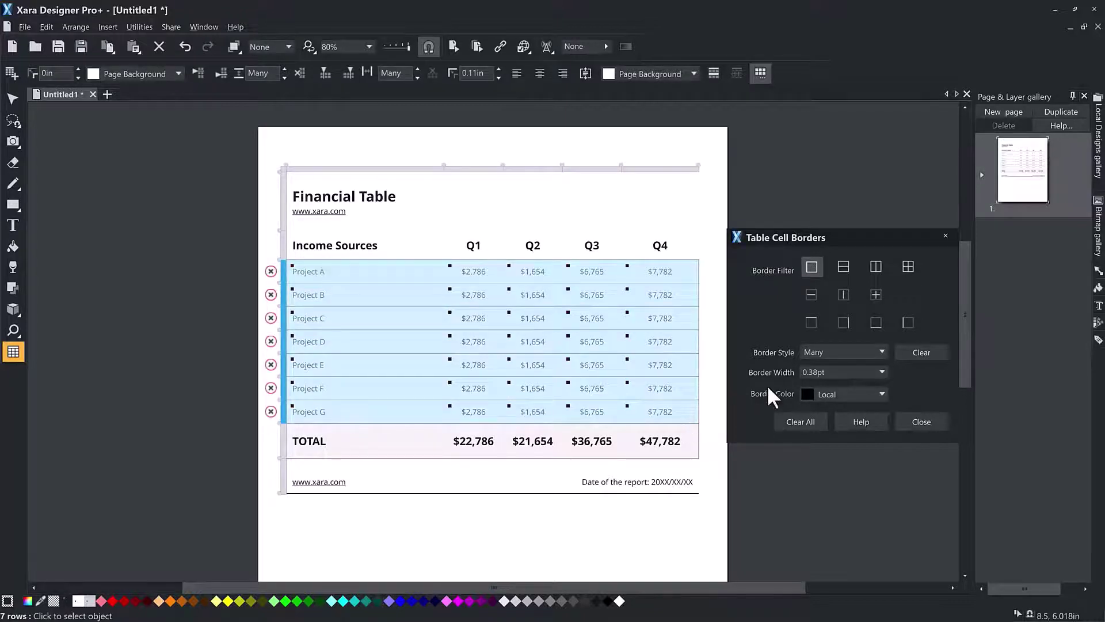
left_click(841, 320)
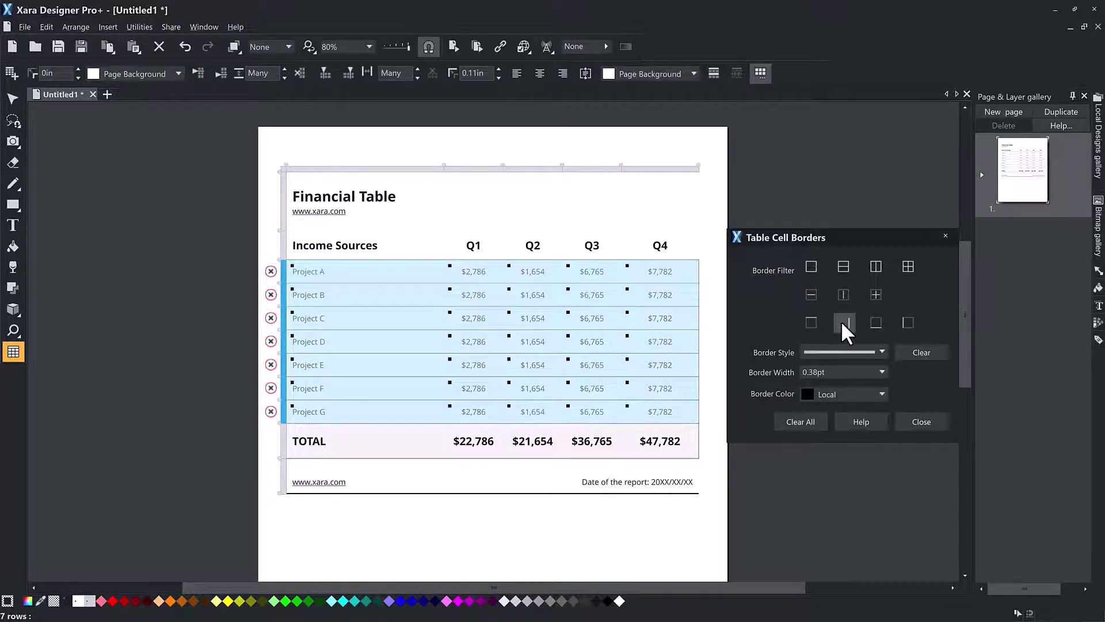
left_click(919, 348)
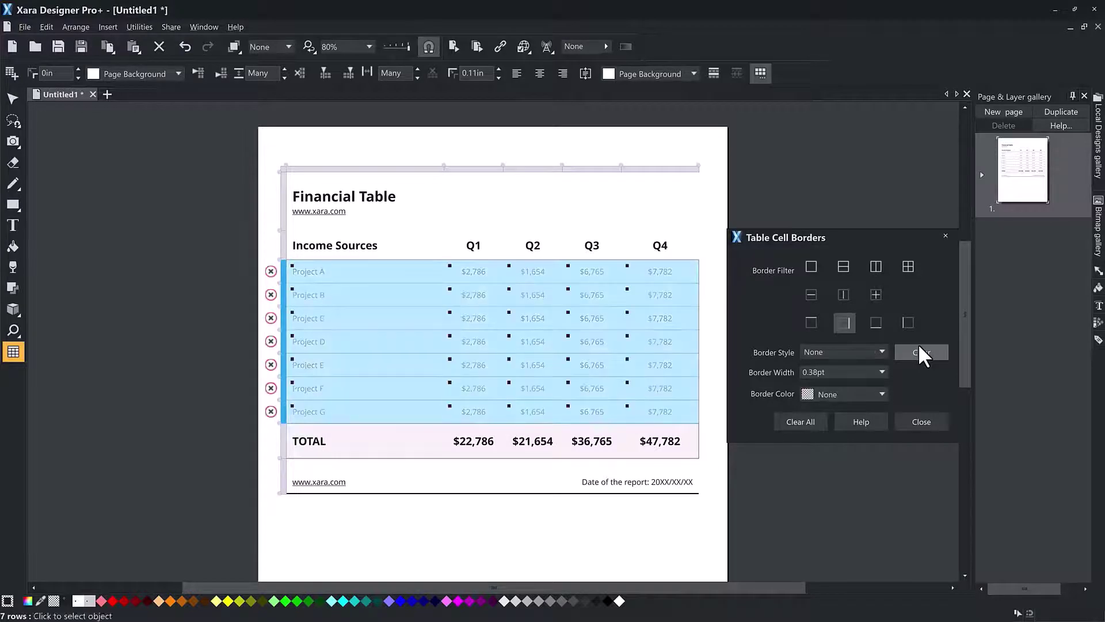
left_click(910, 323)
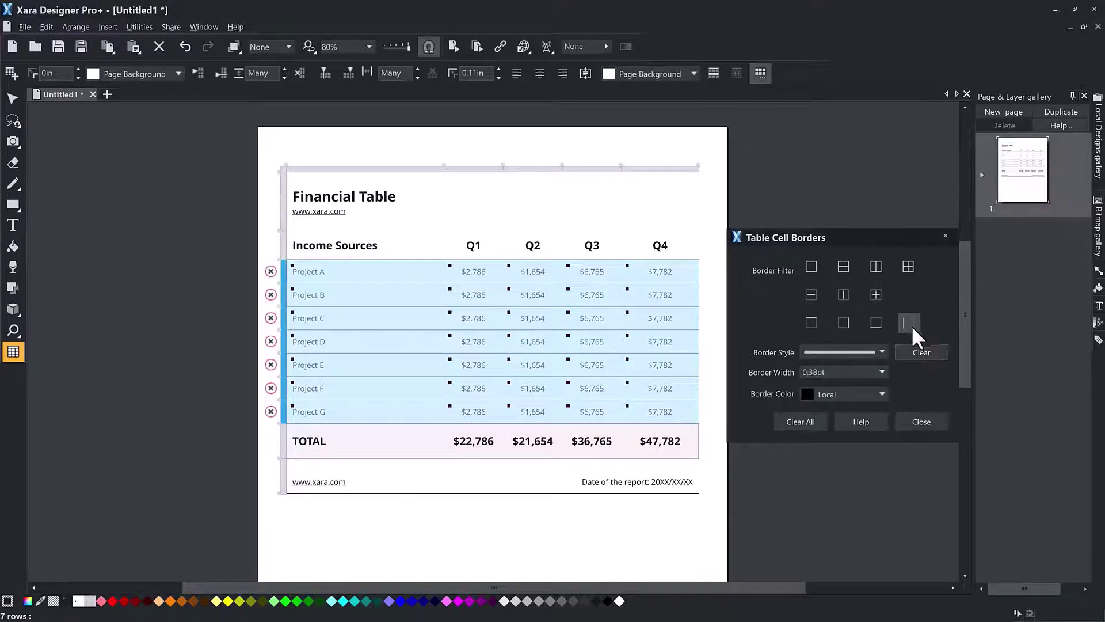
left_click(915, 350)
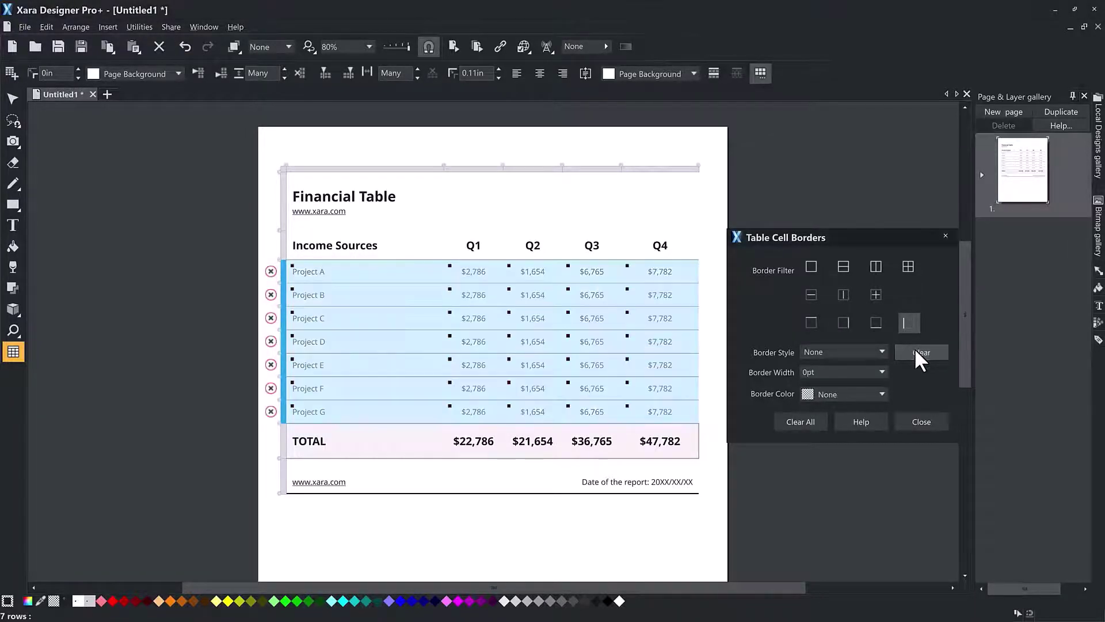
left_click(945, 236)
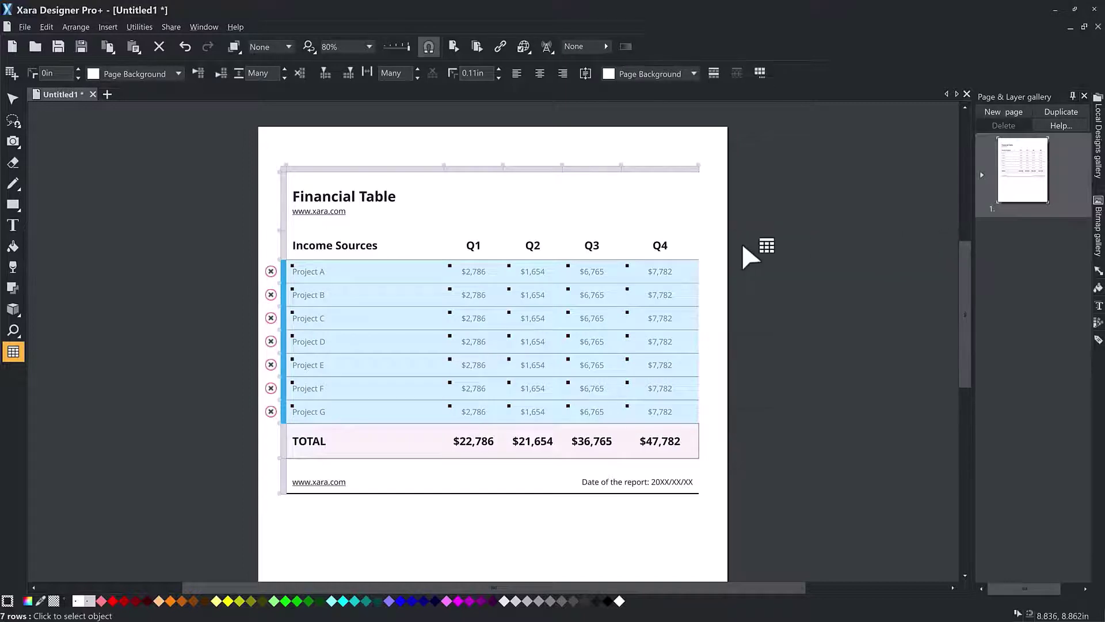
key("F2")
key("Escape")
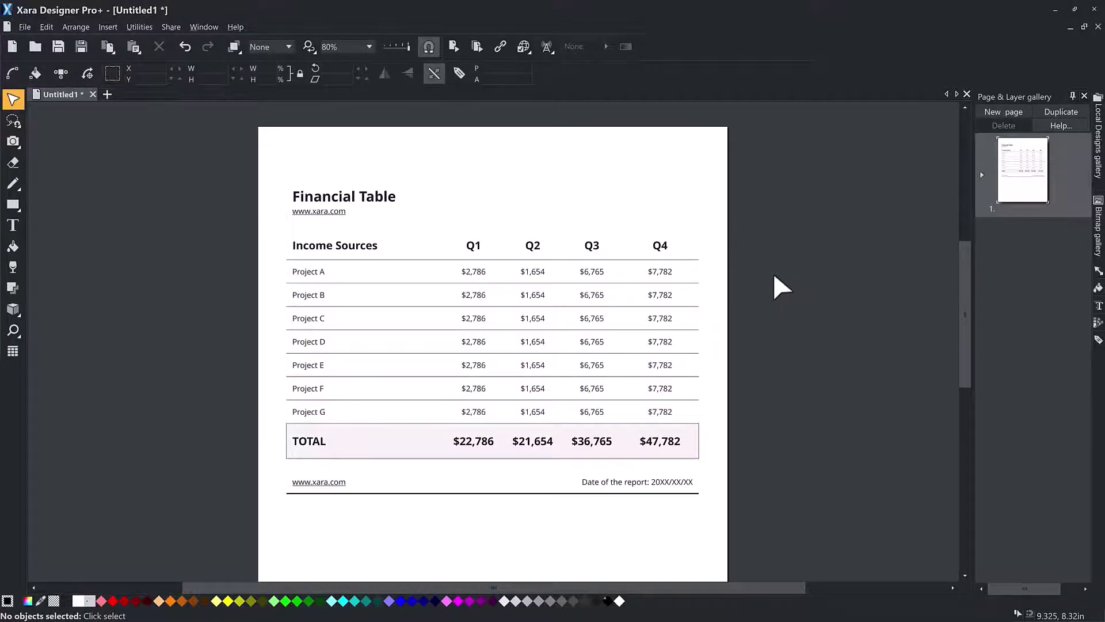
left_click(377, 209)
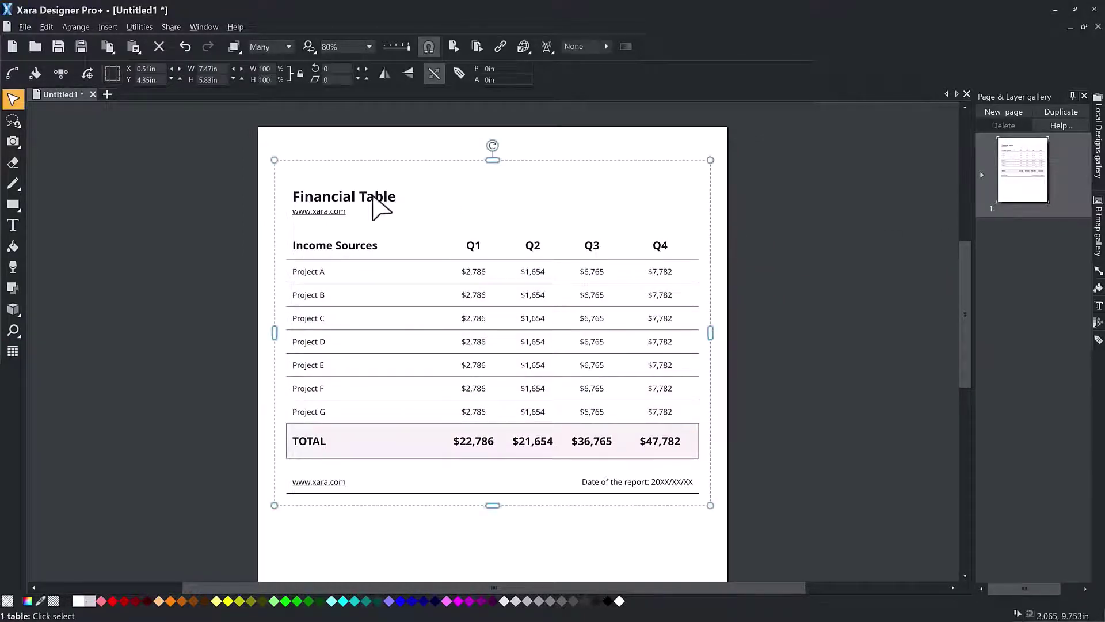
double_click(377, 209)
left_click(377, 208)
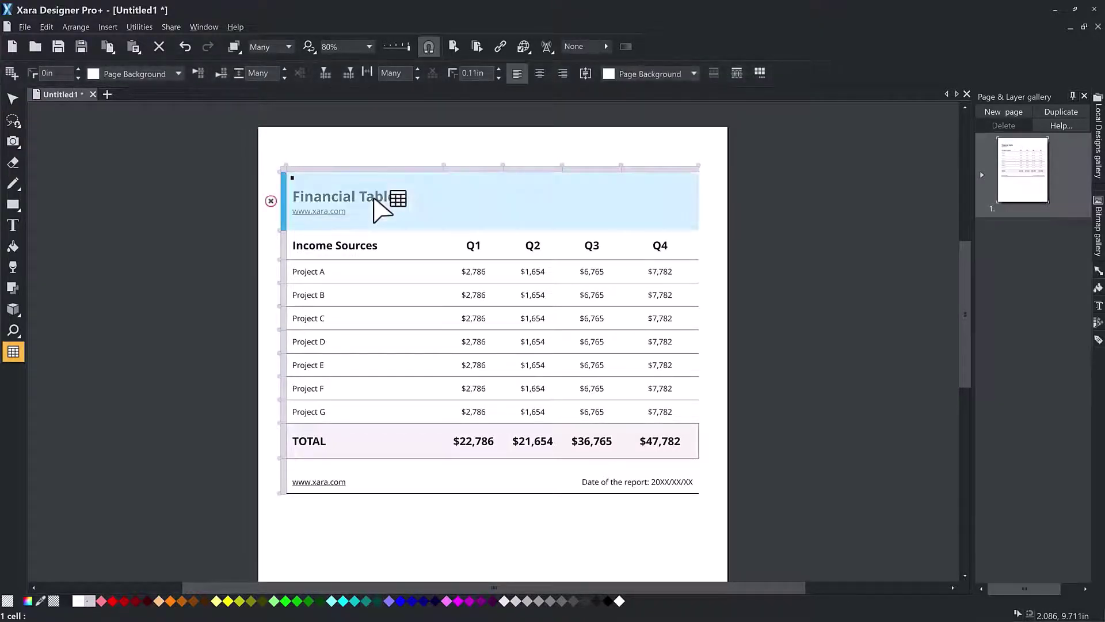
left_click(761, 73)
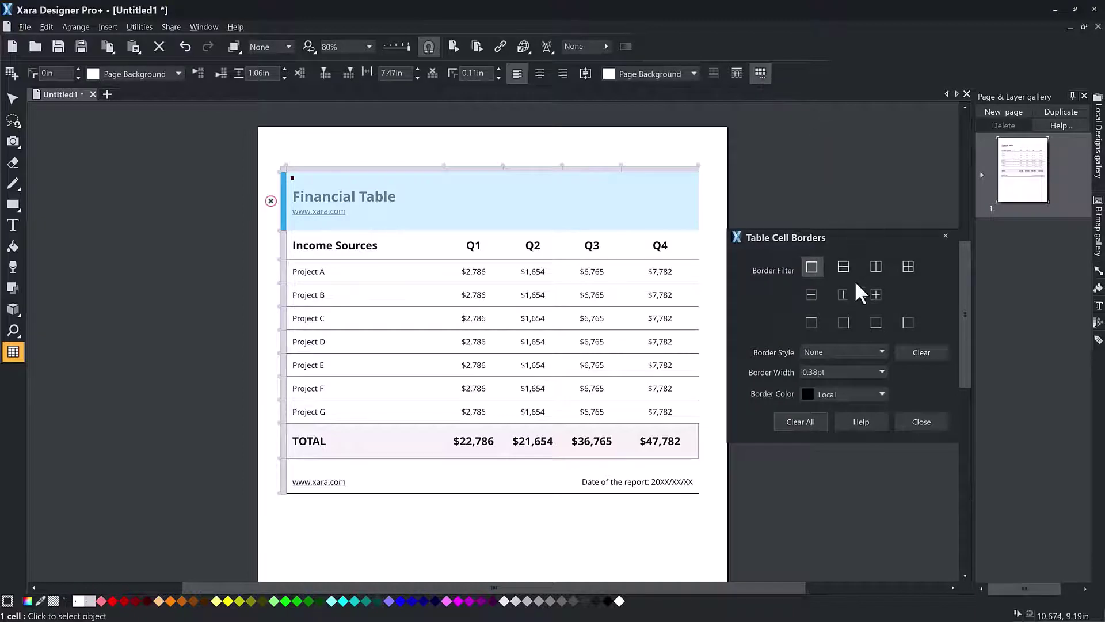
left_click(881, 324)
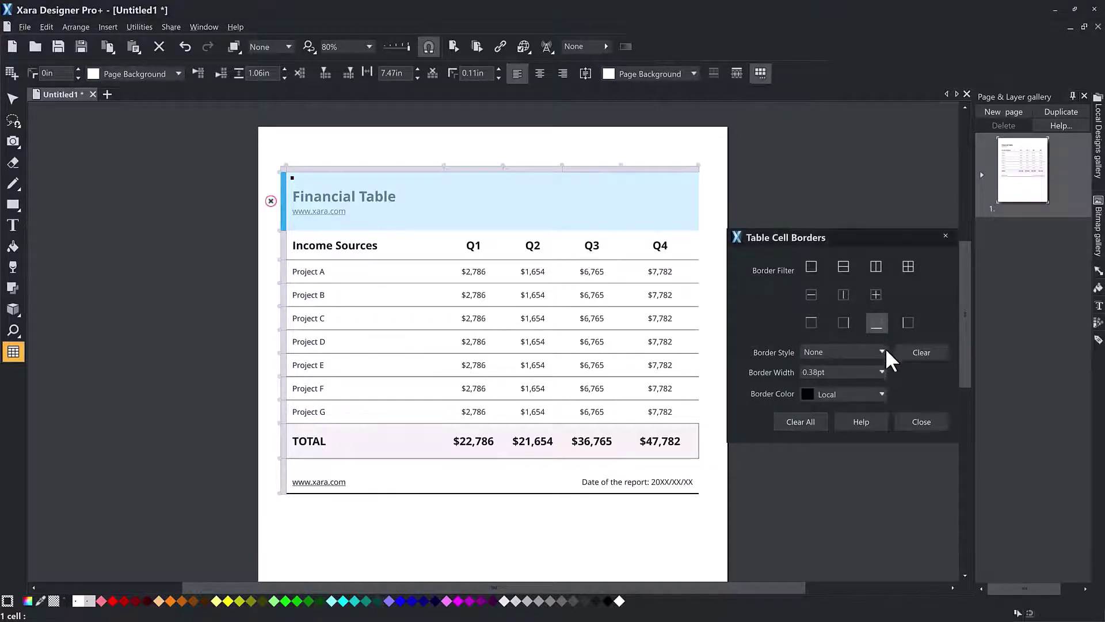
left_click(884, 351)
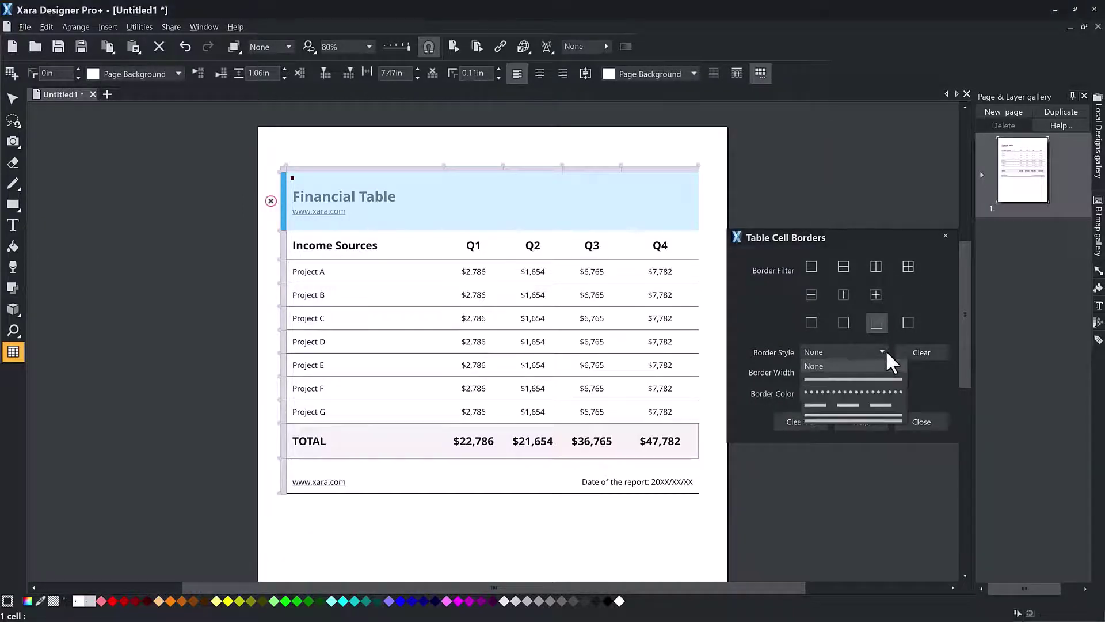
left_click(857, 403)
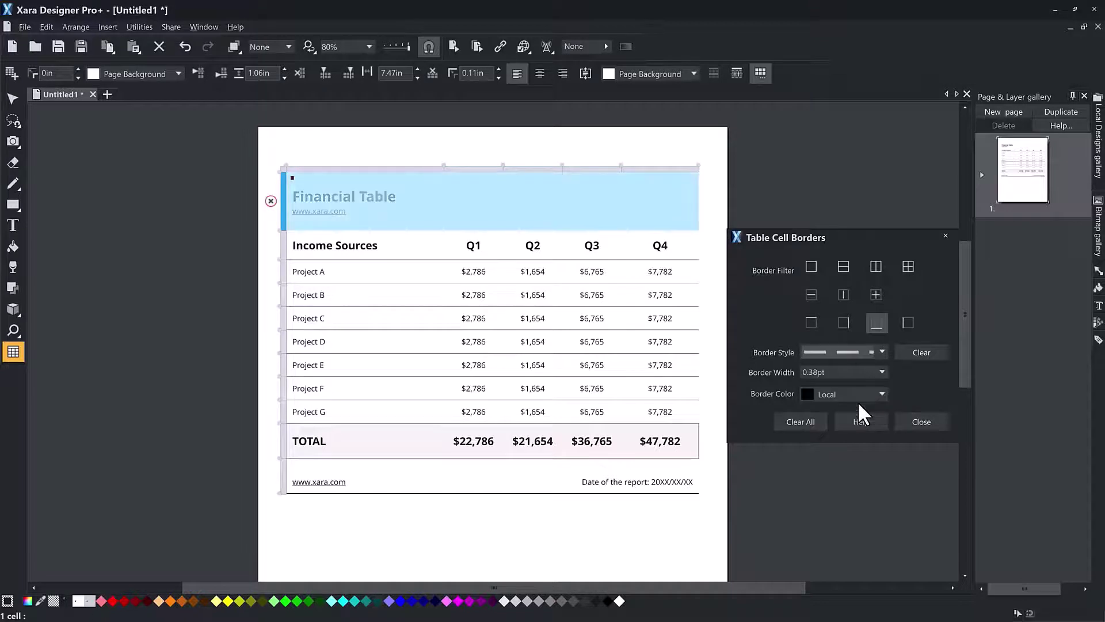
left_click(881, 371)
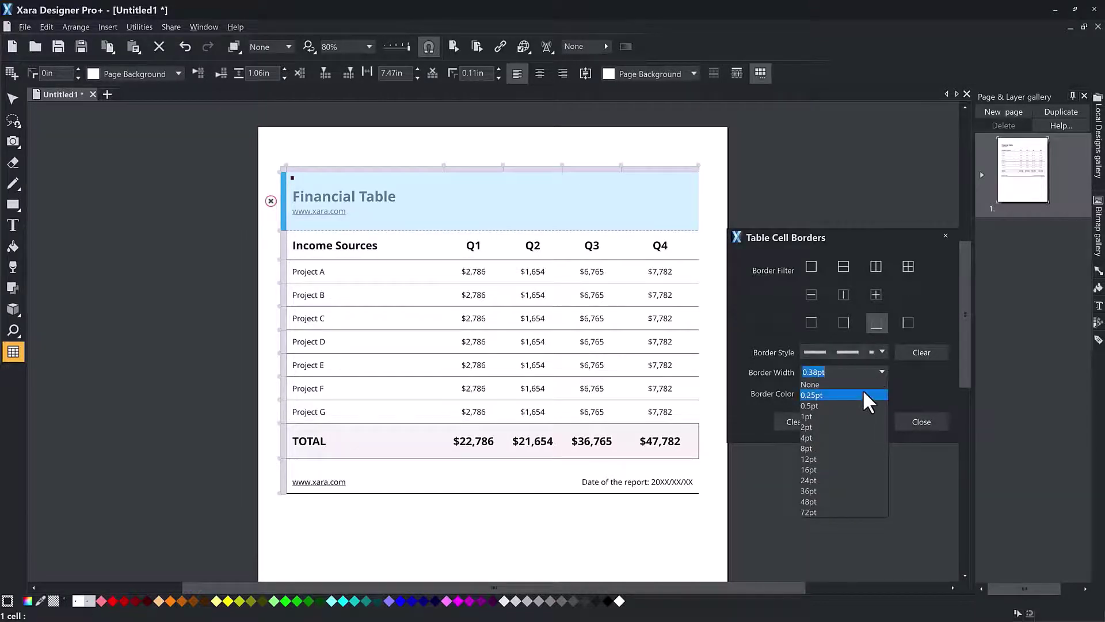
left_click(862, 395)
left_click(880, 394)
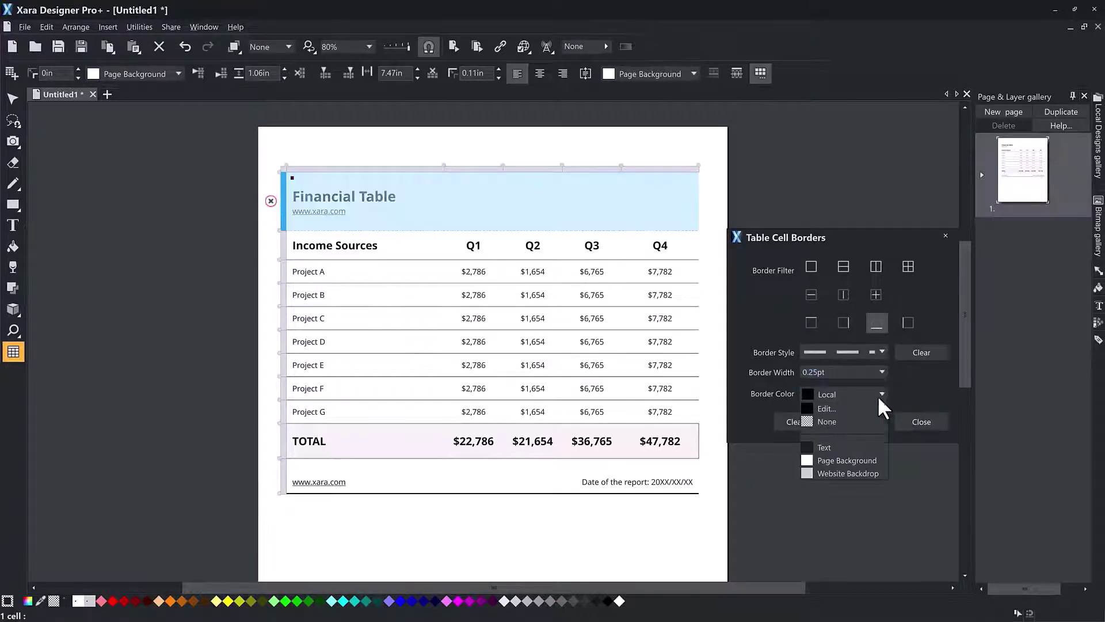
left_click(879, 398)
left_click(677, 442)
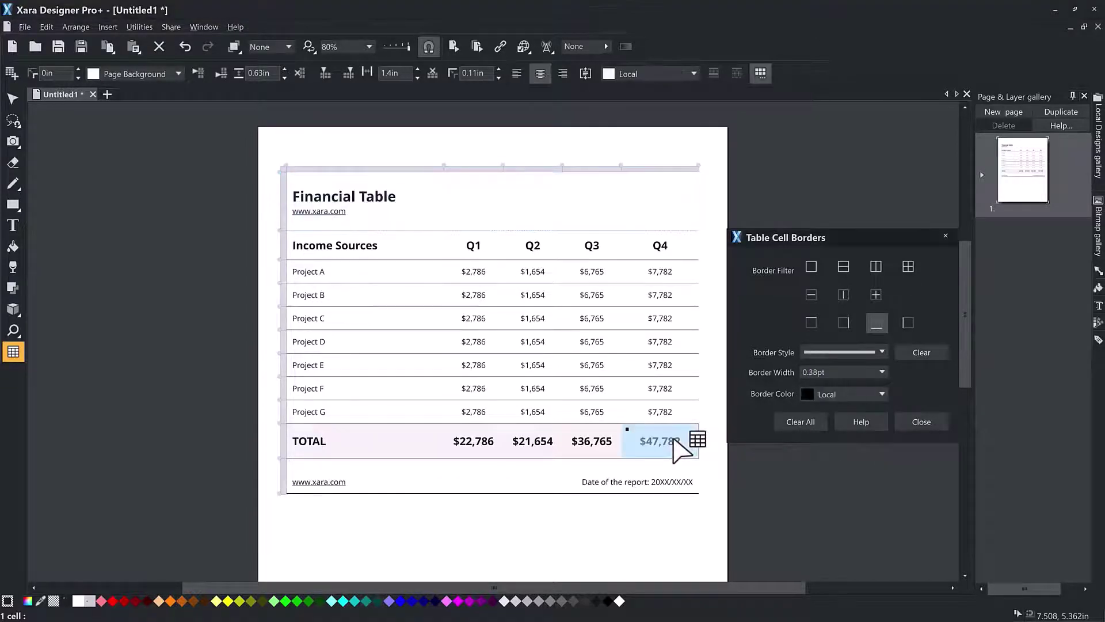
left_click(397, 202)
left_click(882, 371)
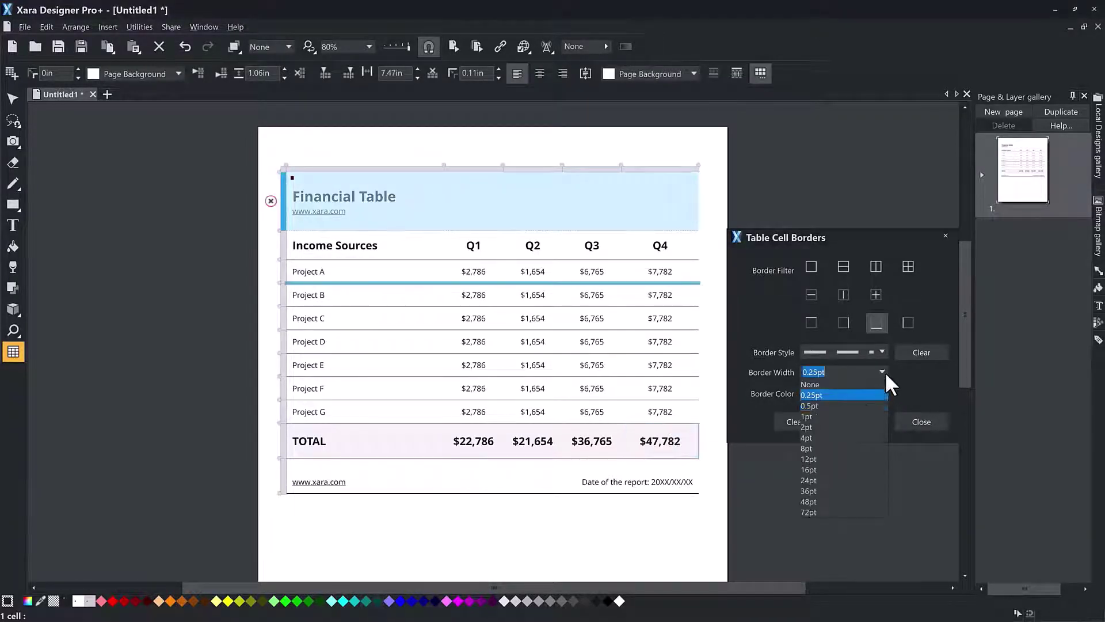
left_click(851, 429)
left_click(669, 442)
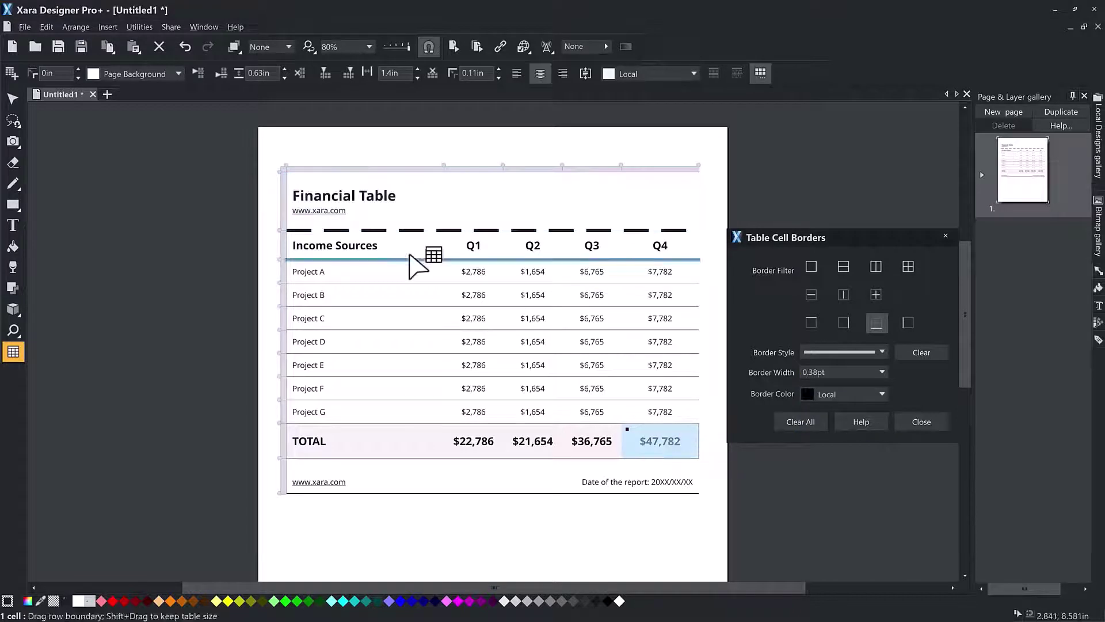
left_click(429, 198)
left_click(921, 352)
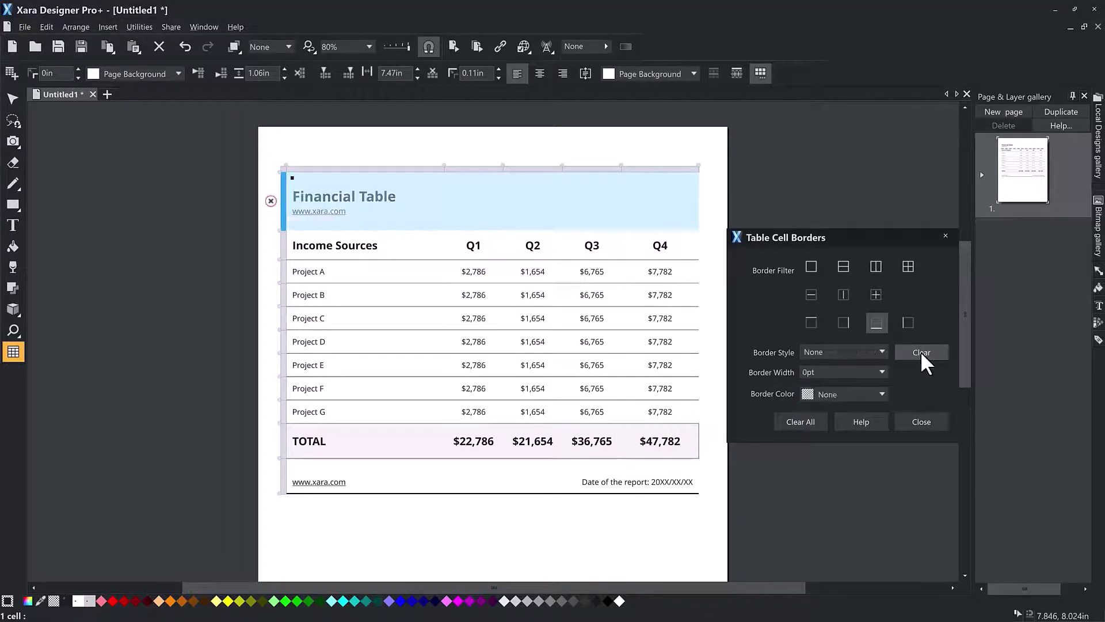
left_click(945, 236)
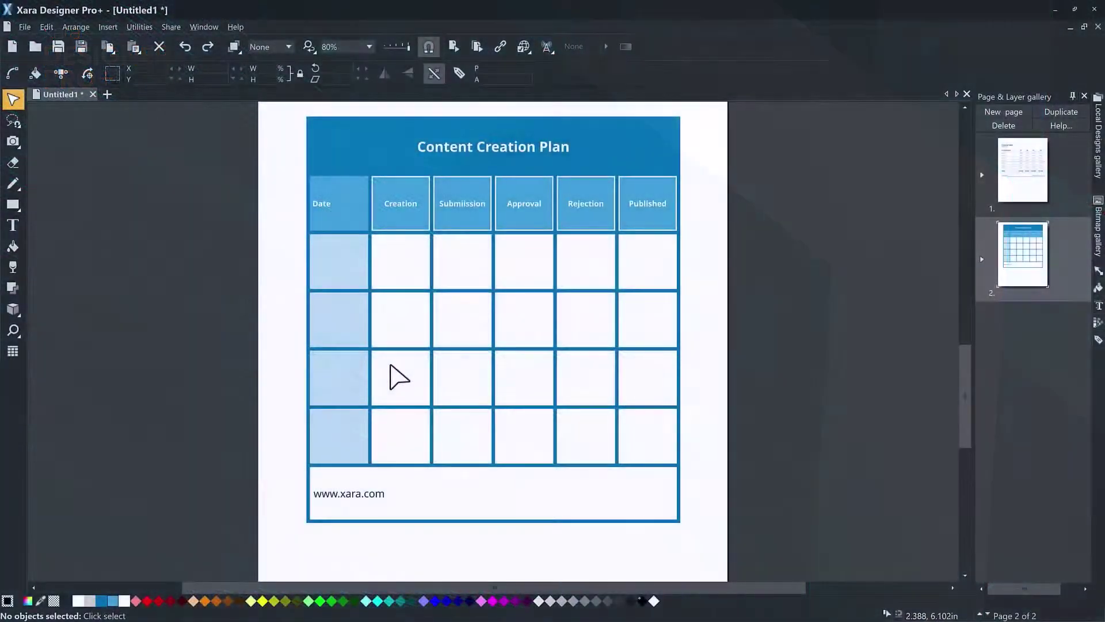
left_click(391, 366)
left_click(12, 352)
left_click(475, 498)
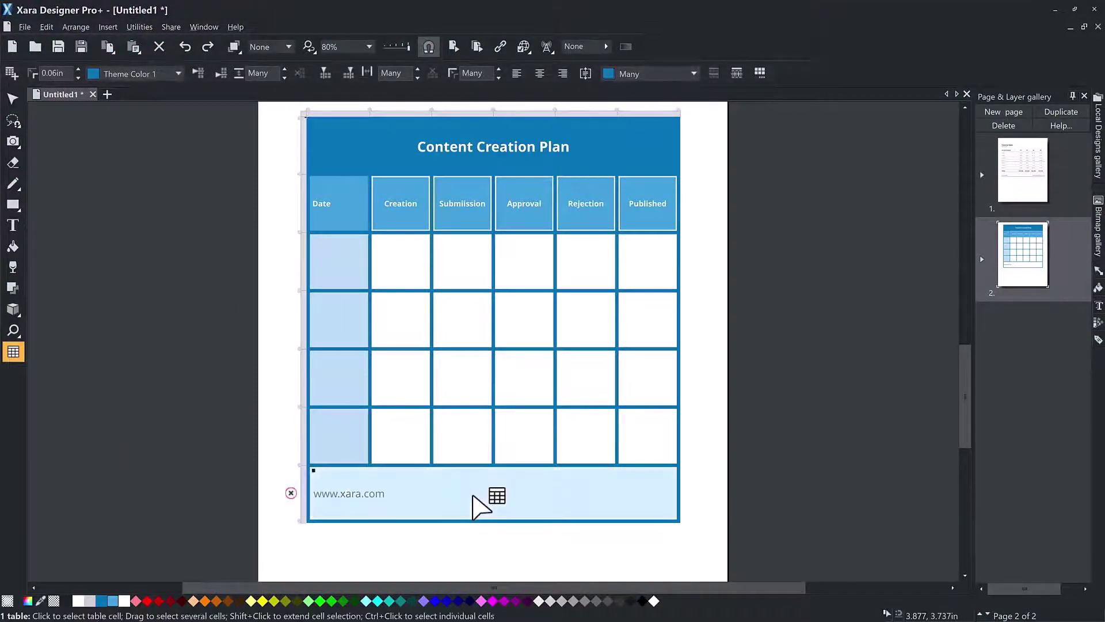
key("Delete")
double_click(473, 496)
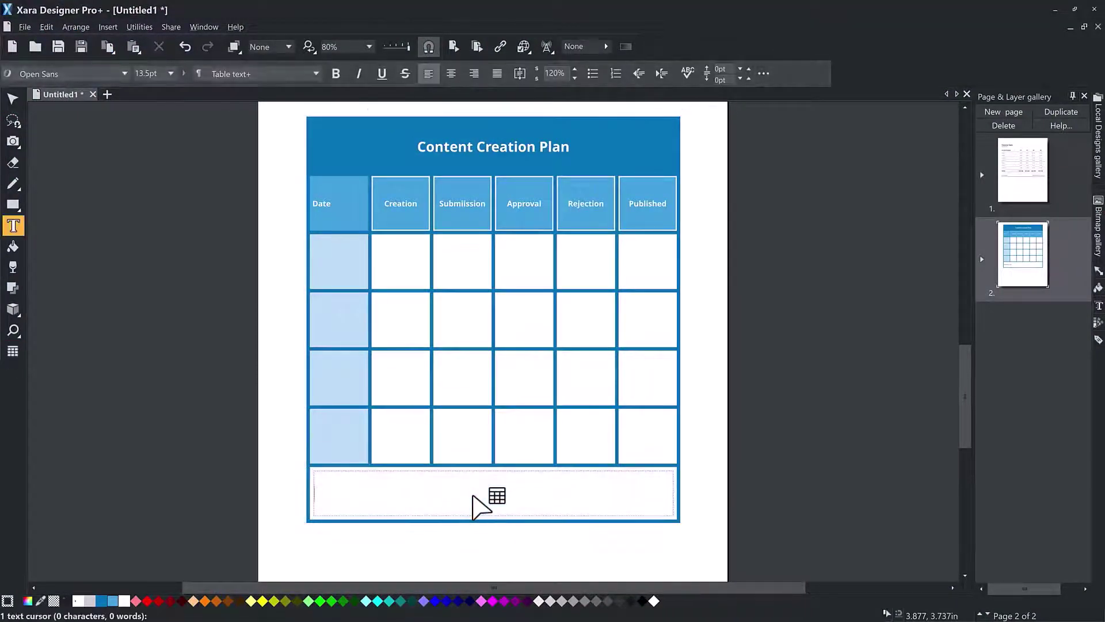
type("Duis veniam ad voluptate excepteur sunt dolor eiusmod ad culpa in. Et minim ipsum anim ut ea ad dolore sit lorem do, reprehenderit elit pariatur esse consequat ea ut. Laboris qui voluptate deserunt occaecat elit qui velit dolor aute ea ut veniam qui aliquip labore ullamco aute in tempor labore id. Ea reprehenderit adipisicing culpa lorem labore, adipisicing elit dolore sint velit nostrud esse adipisicing velit.")
Set the table's cell padding to 0.12in.
left_click(13, 351)
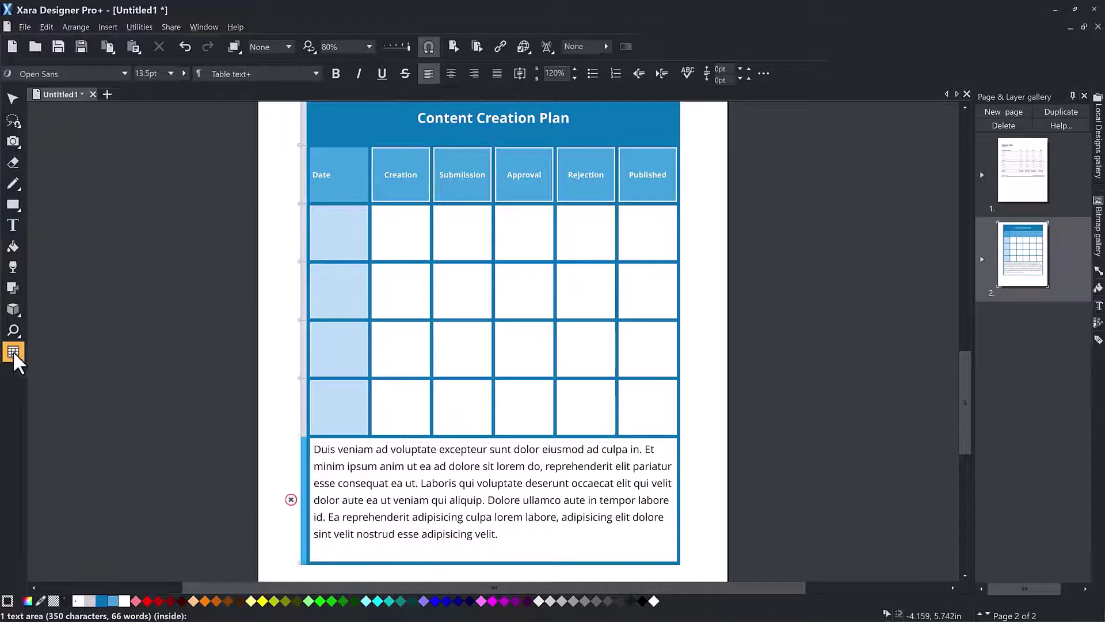
left_click(499, 69)
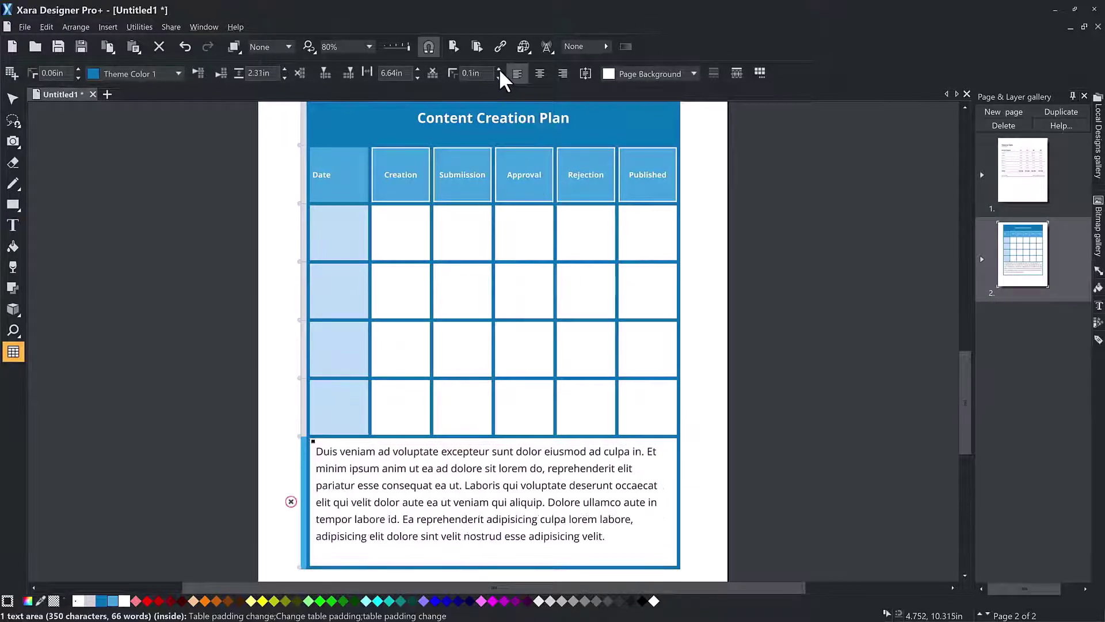
left_click(499, 69)
left_click(499, 69)
left_click(499, 69)
left_click(499, 78)
left_click(499, 79)
left_click(499, 79)
left_click(499, 78)
left_click(499, 79)
left_click(499, 78)
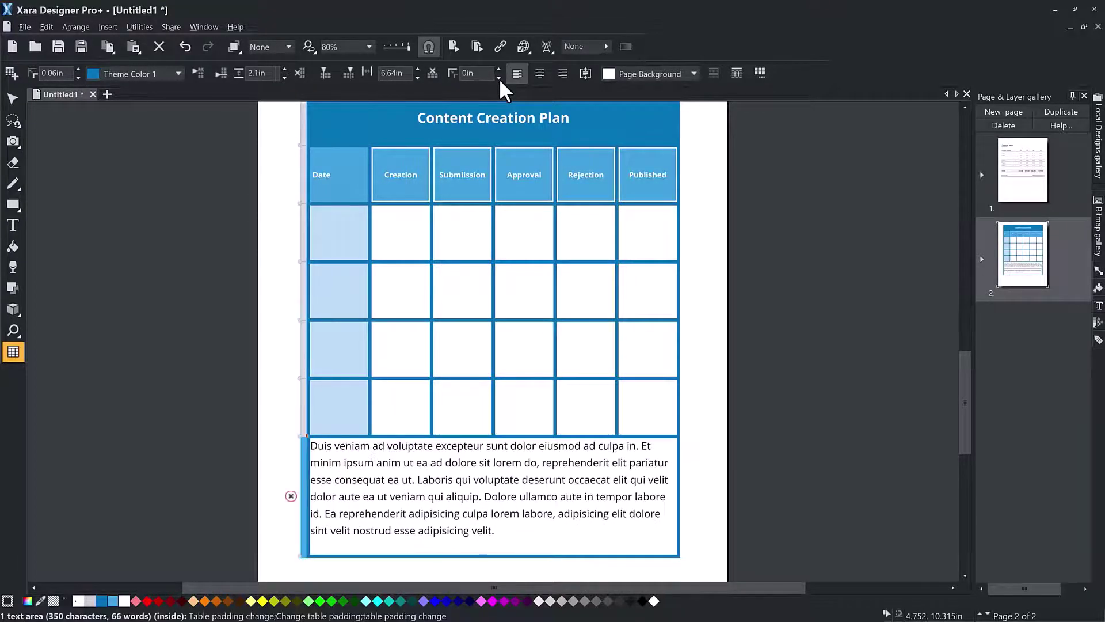
left_click(499, 69)
left_click(499, 69)
left_click(499, 69)
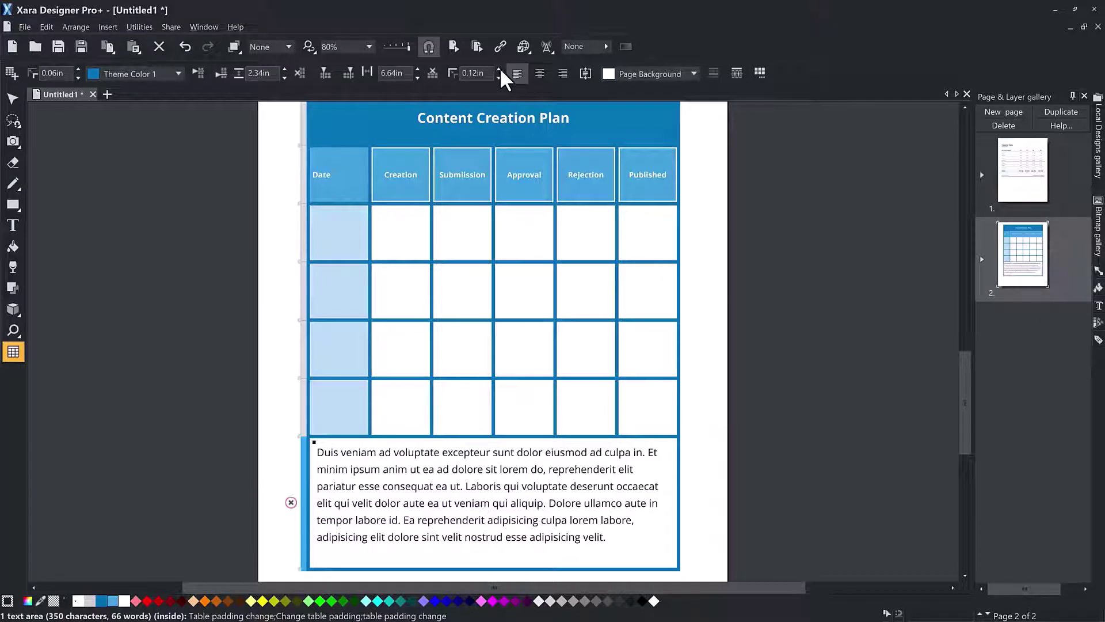
Select the whole table and widen its cell spacing to 0.14in.
scroll(413, 132, "up", 1)
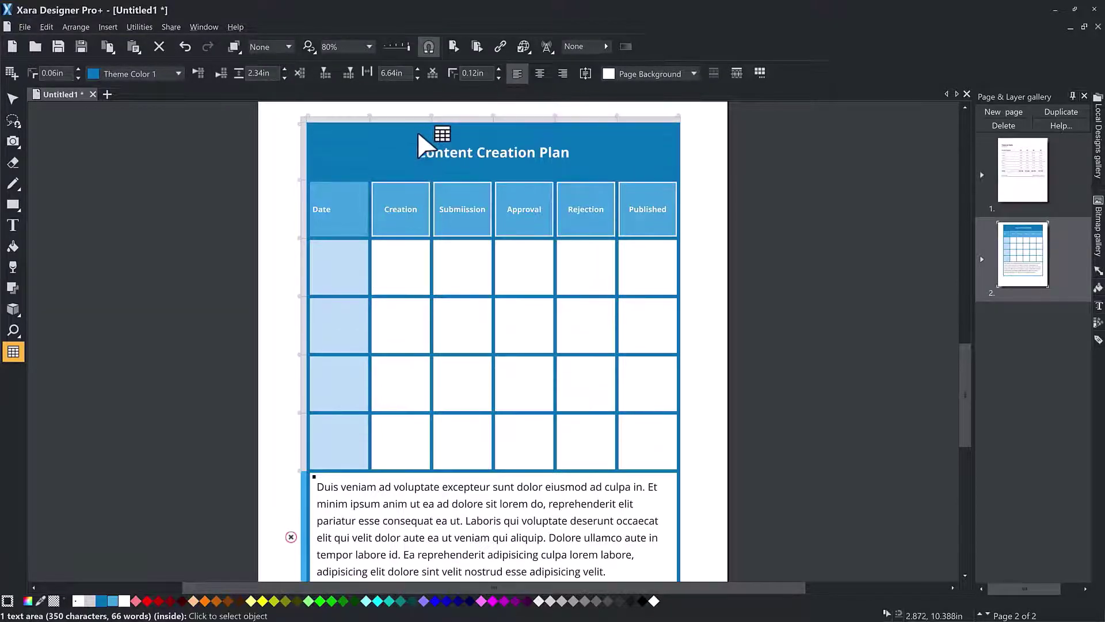
key("ctrl+z")
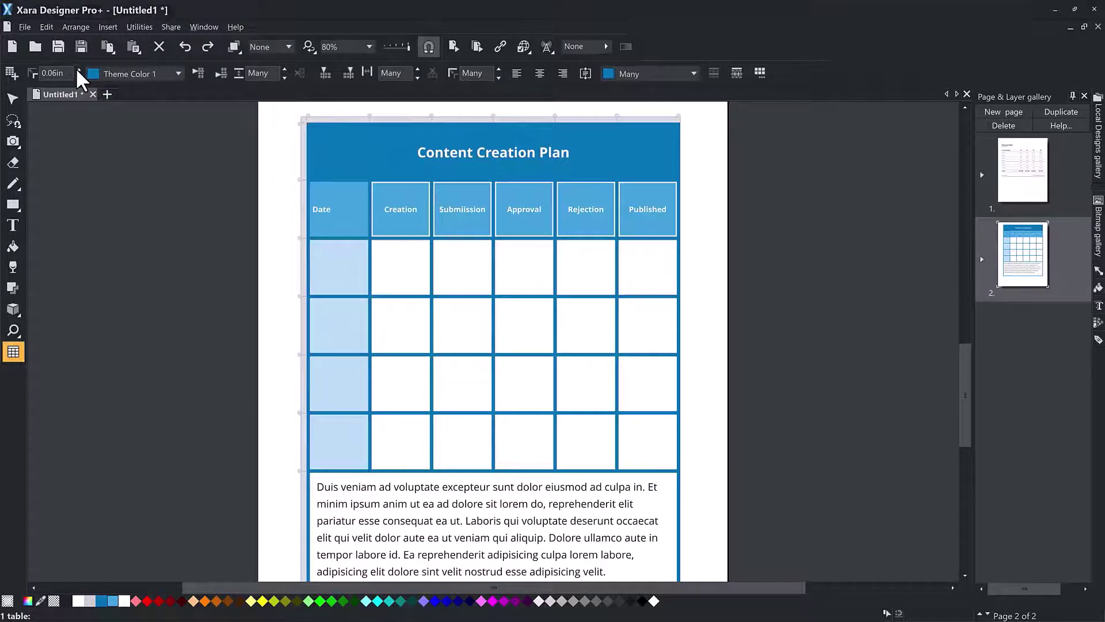
left_click(78, 69)
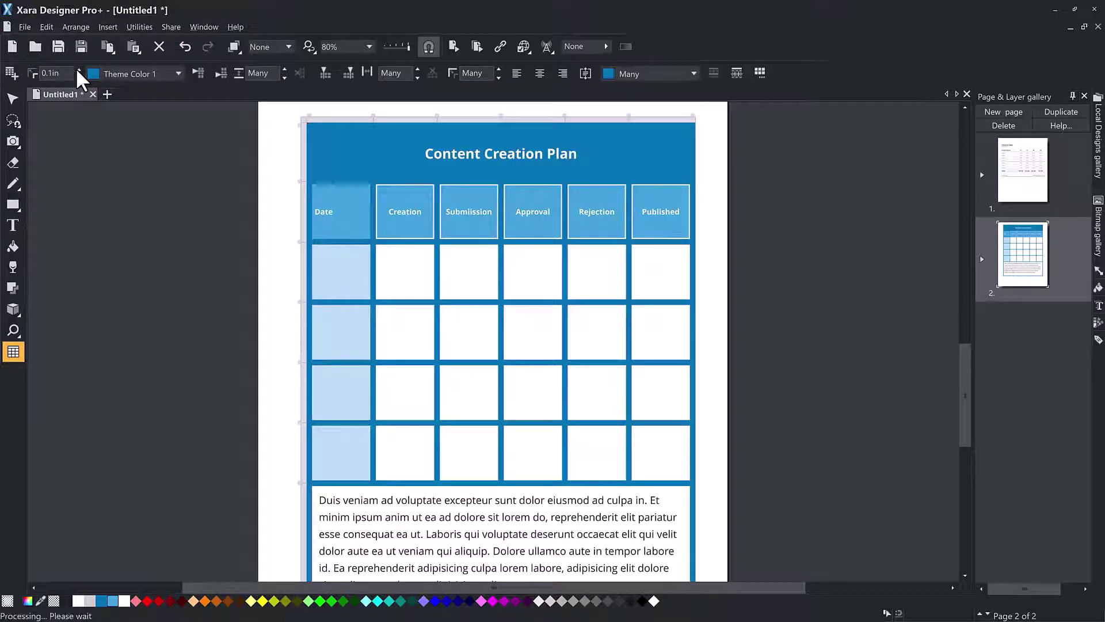
left_click(78, 70)
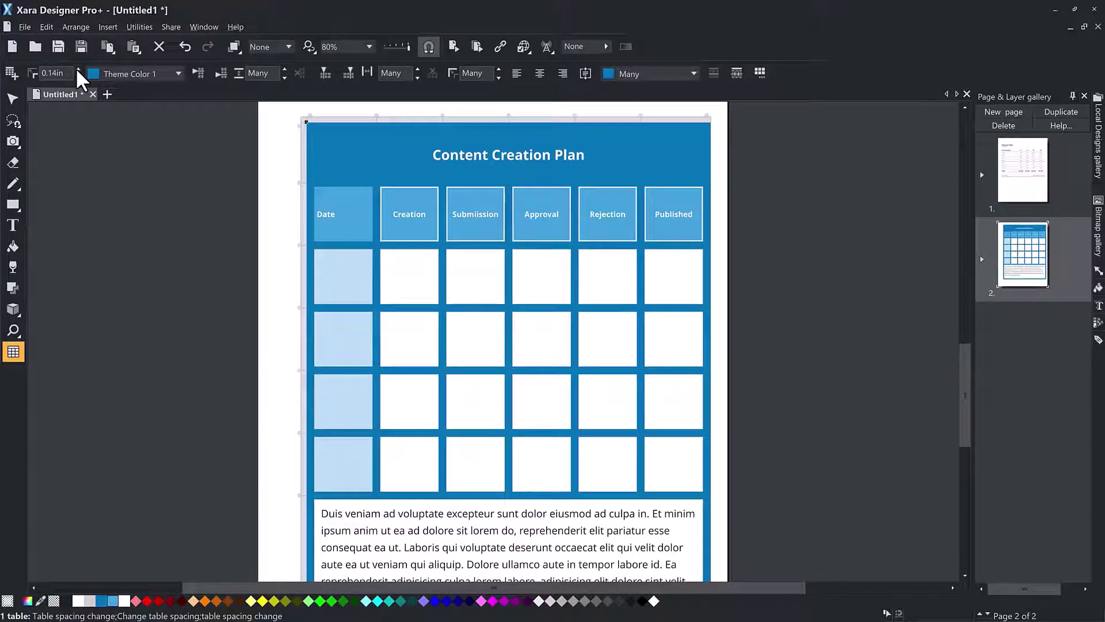
Change the table background to the Website Backdrop colour instead of Text.
left_click(178, 73)
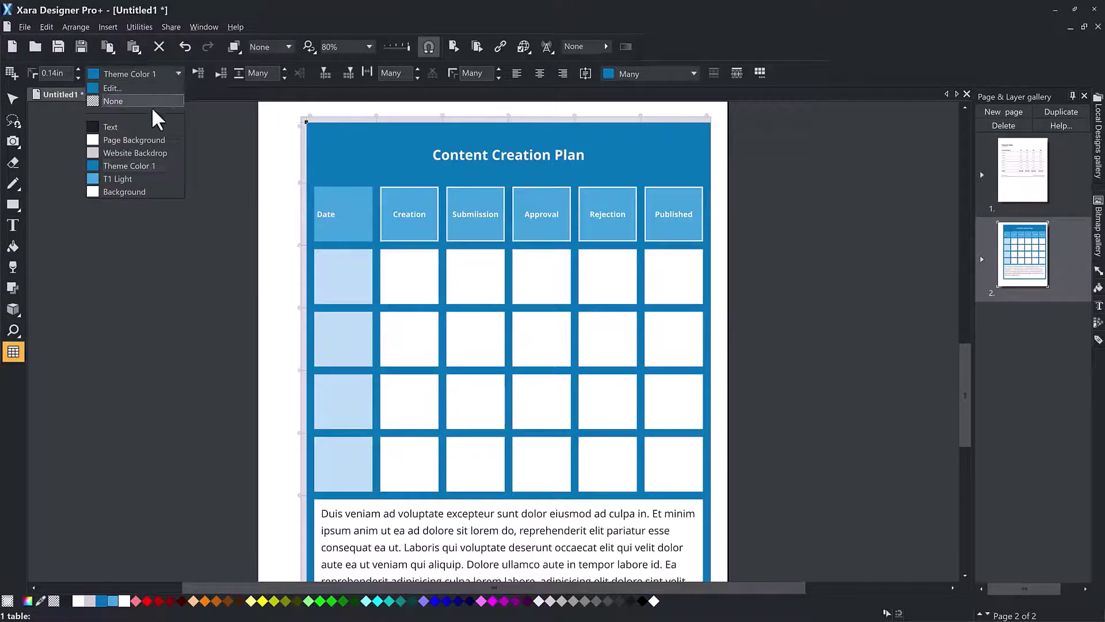
left_click(134, 127)
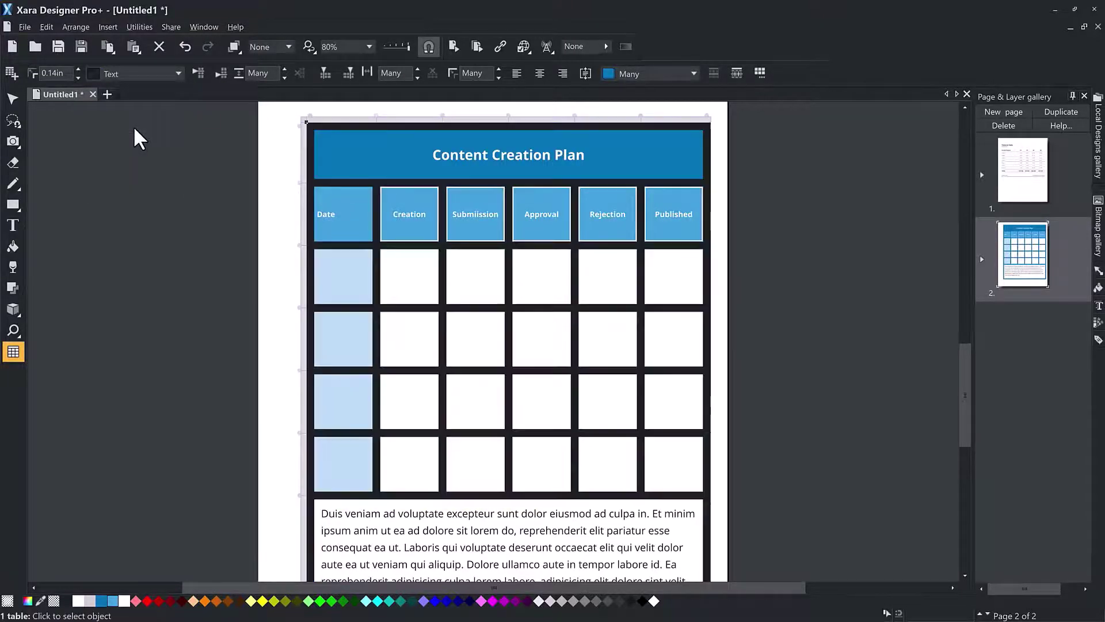
left_click(176, 71)
left_click(159, 151)
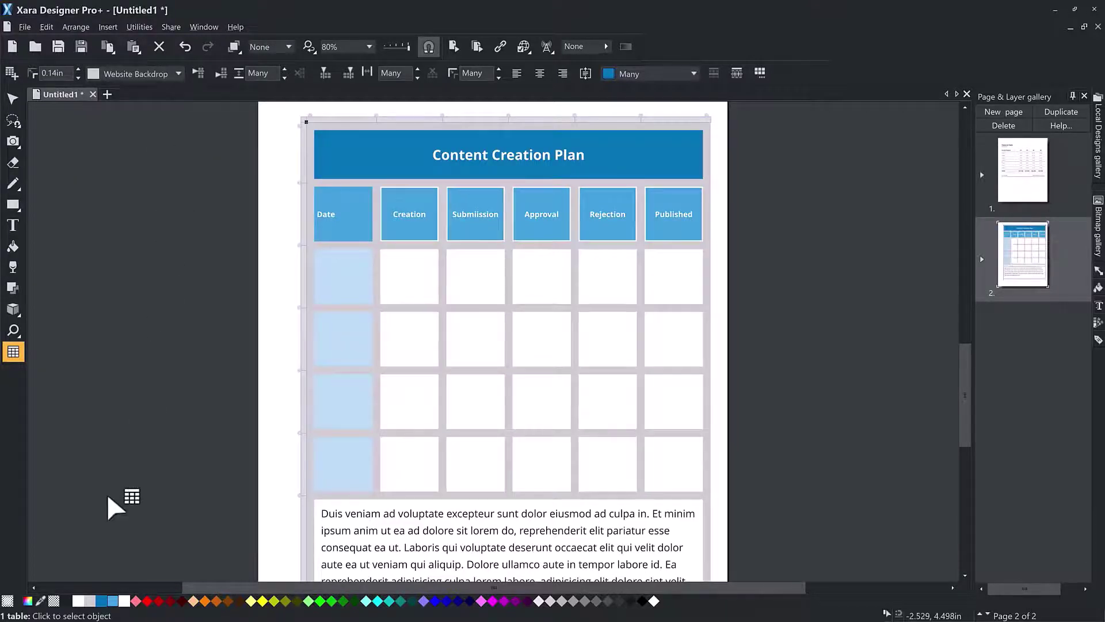
right_click(102, 603)
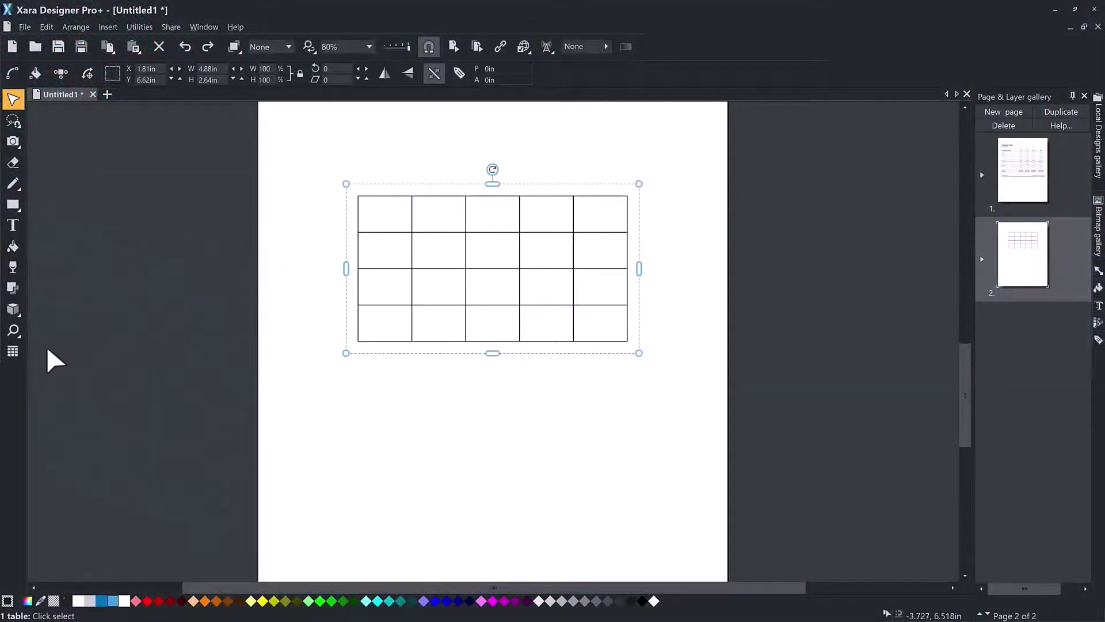
Merge the first row into one cell, then the second row into one cell.
left_click(13, 352)
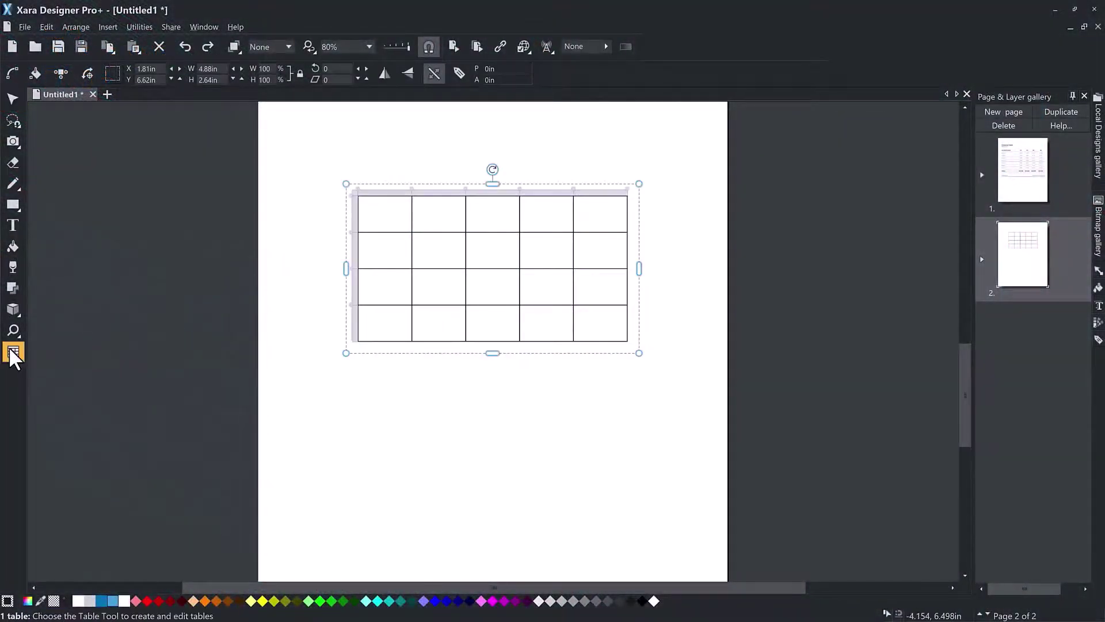
left_click(393, 220)
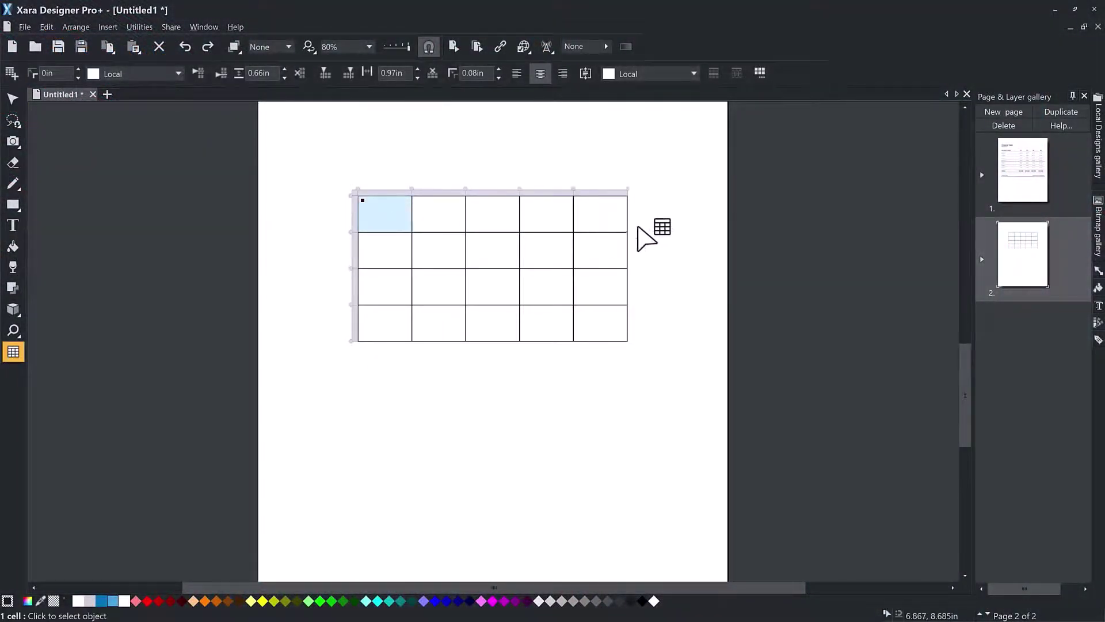
left_click(603, 216, "shift")
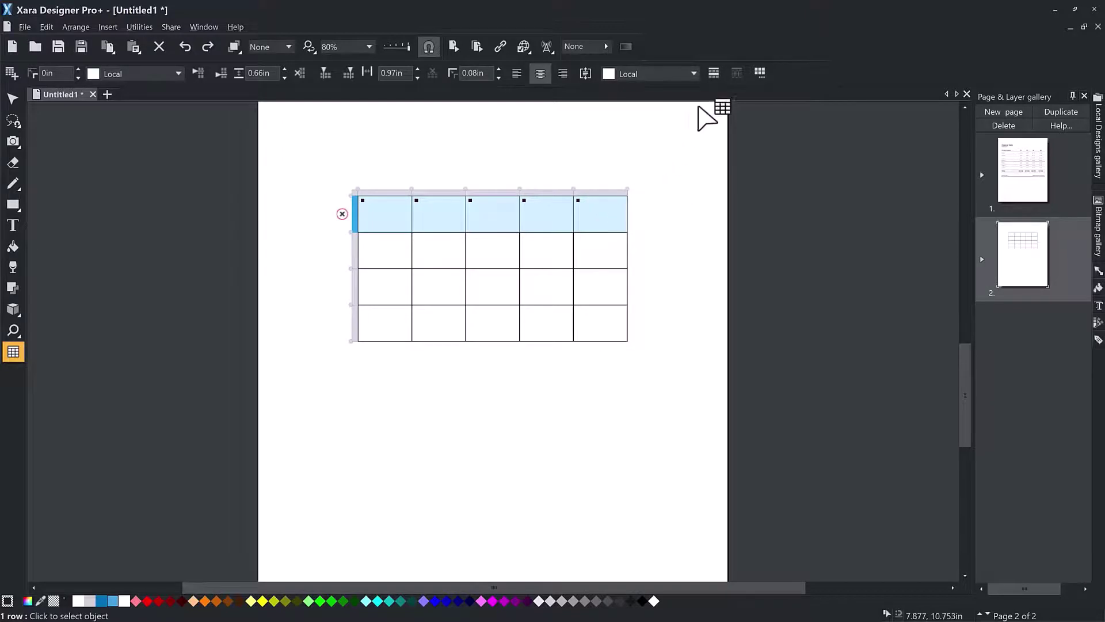
left_click(714, 72)
left_click(398, 255)
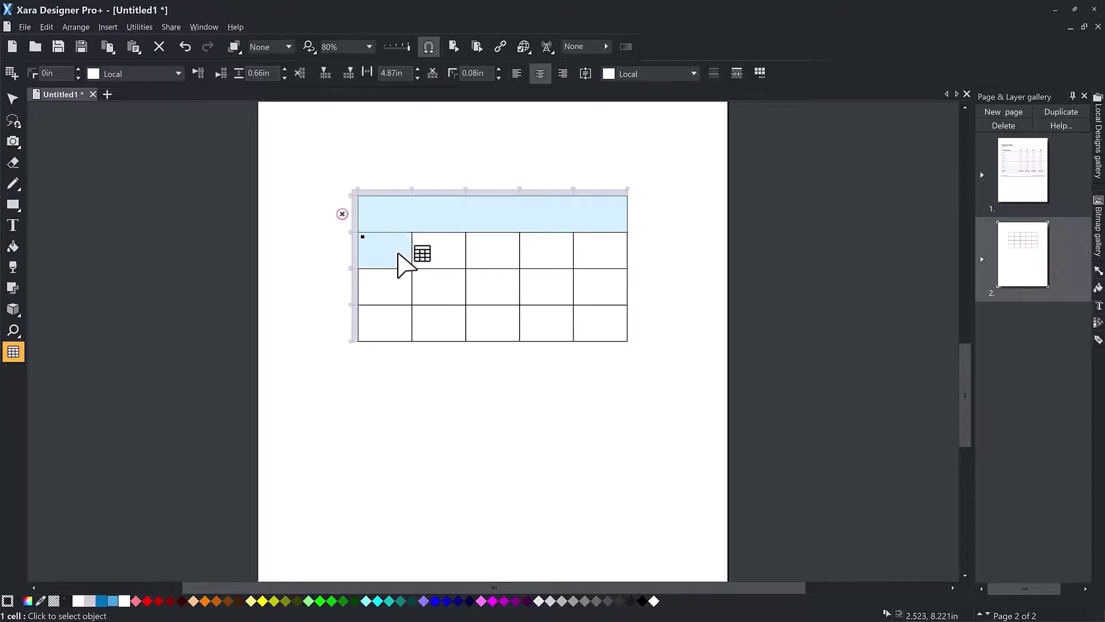
left_click(605, 252, "shift")
left_click(714, 73)
Type 'Table Caption' in the top cell at 16pt, centred vertically.
left_click(505, 214)
left_click(506, 217)
type("Table Caption")
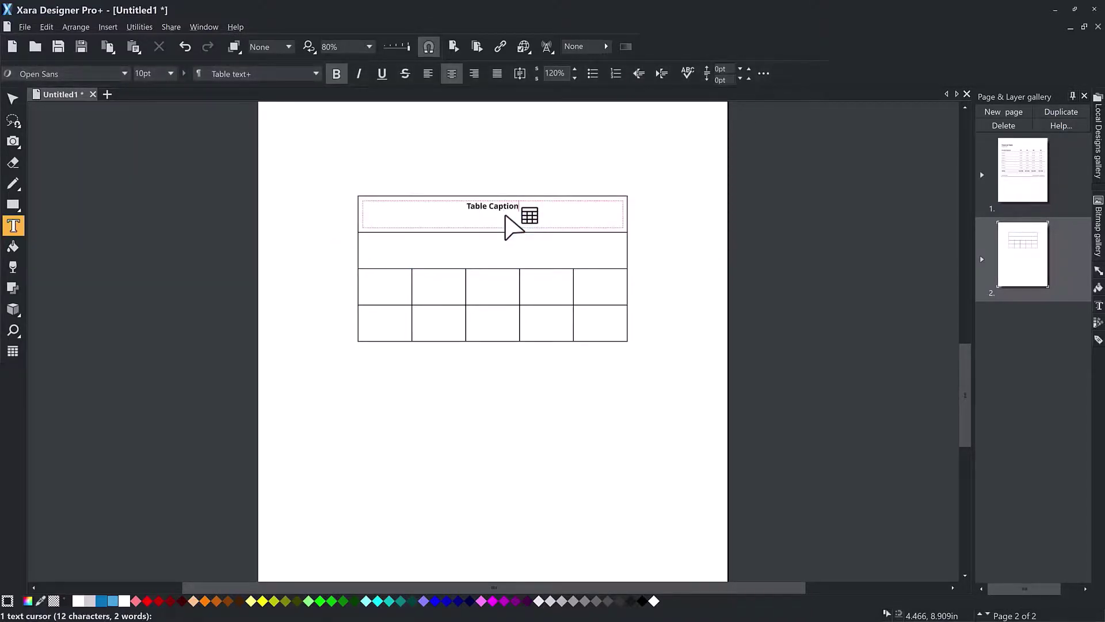
triple_click(504, 216)
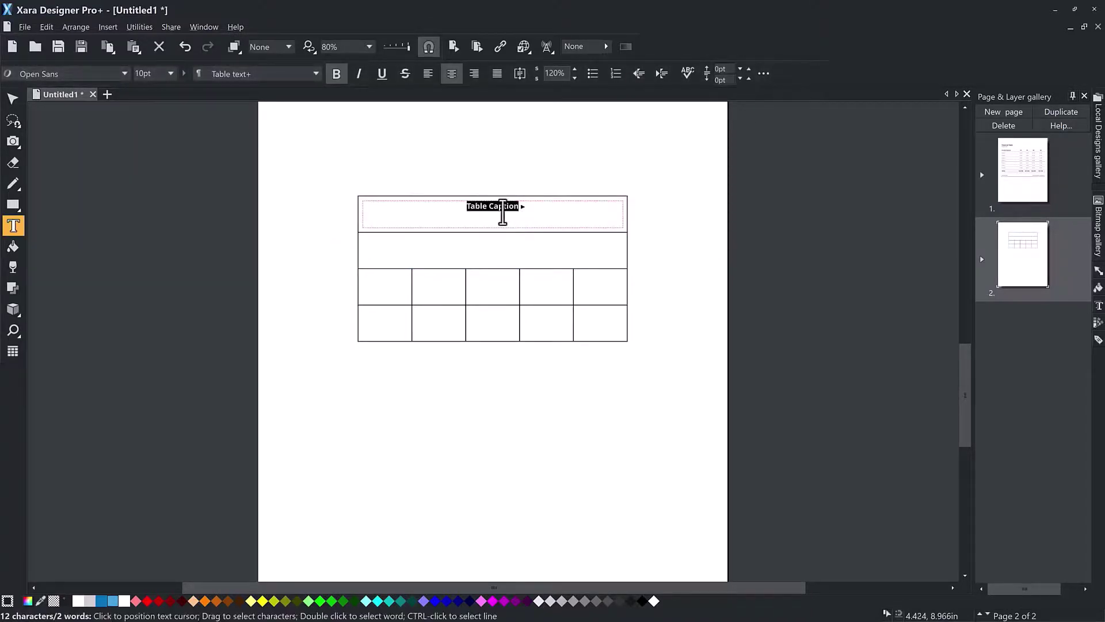
left_click(172, 74)
left_click(143, 152)
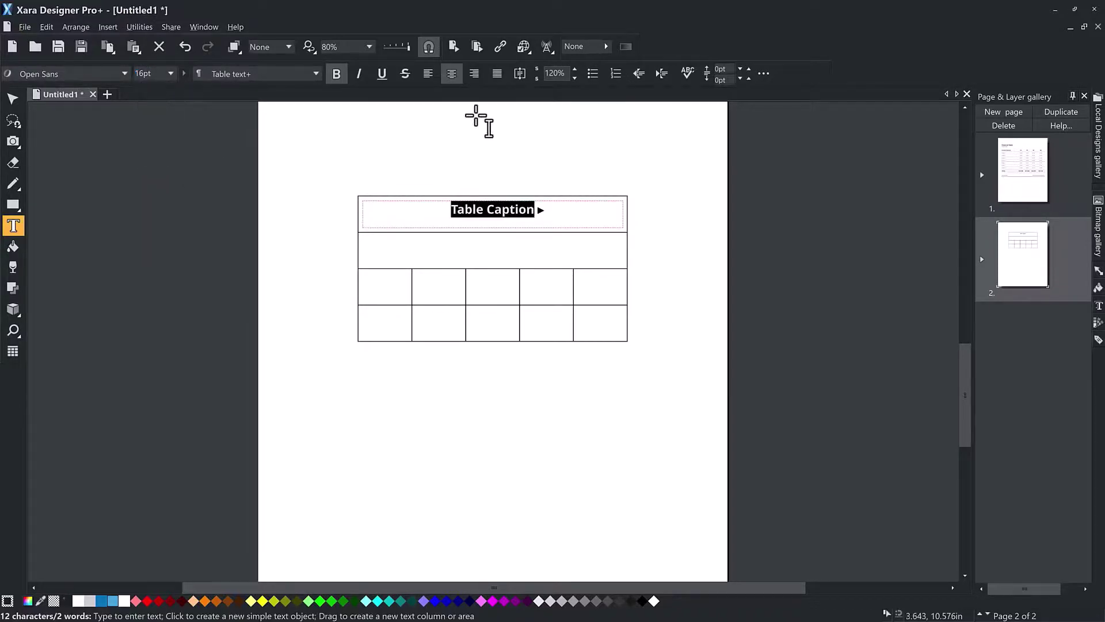
left_click(520, 73)
left_click(542, 96)
left_click(12, 96)
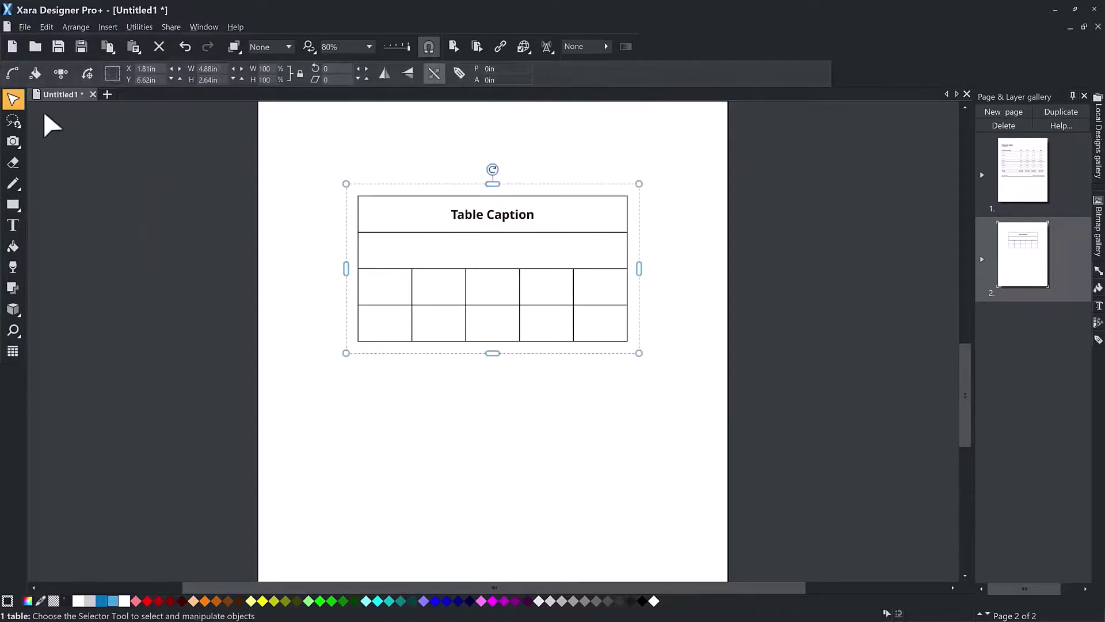
Split the merged second row back into five cells.
left_click(500, 389)
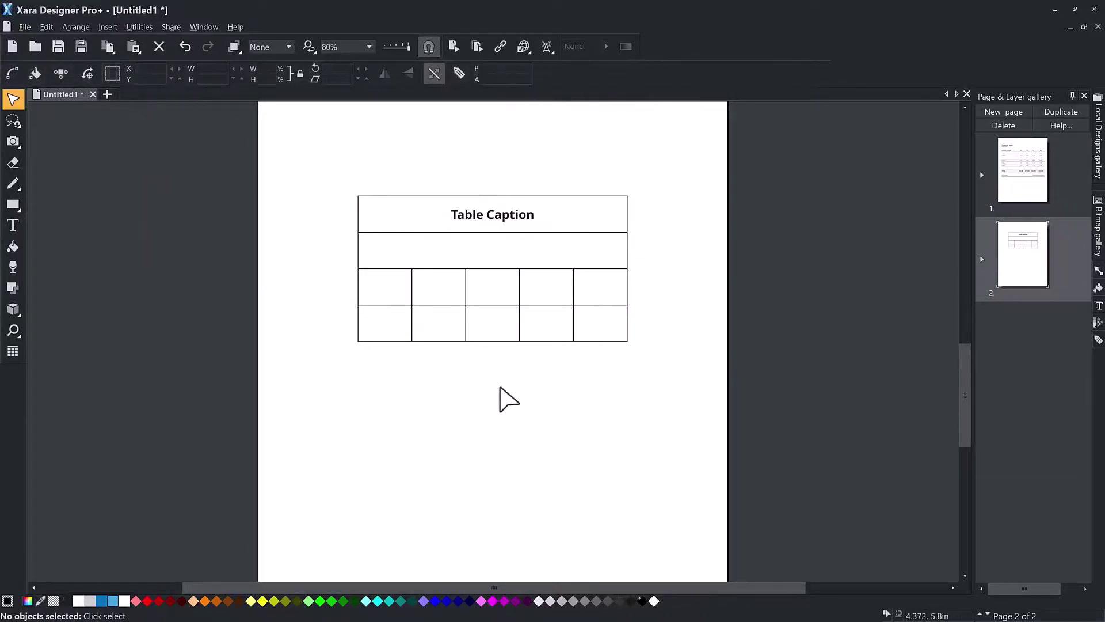
left_click(497, 257)
left_click(489, 257)
left_click(389, 256)
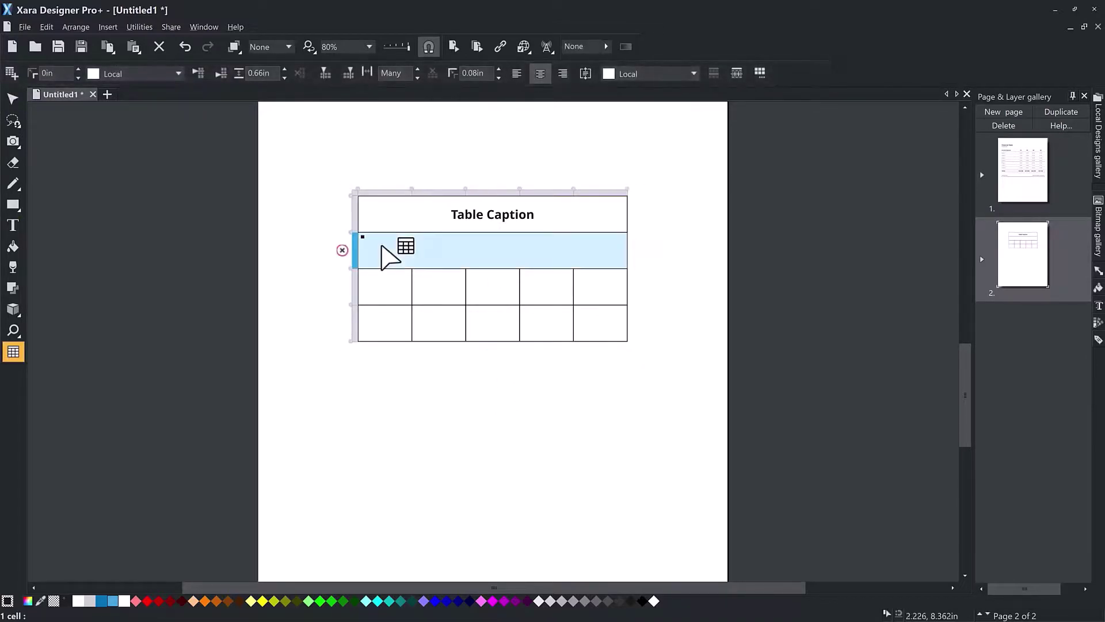
left_click(737, 72)
Merge the bottom row into one cell and shorten it to 0.36in.
left_click(384, 326)
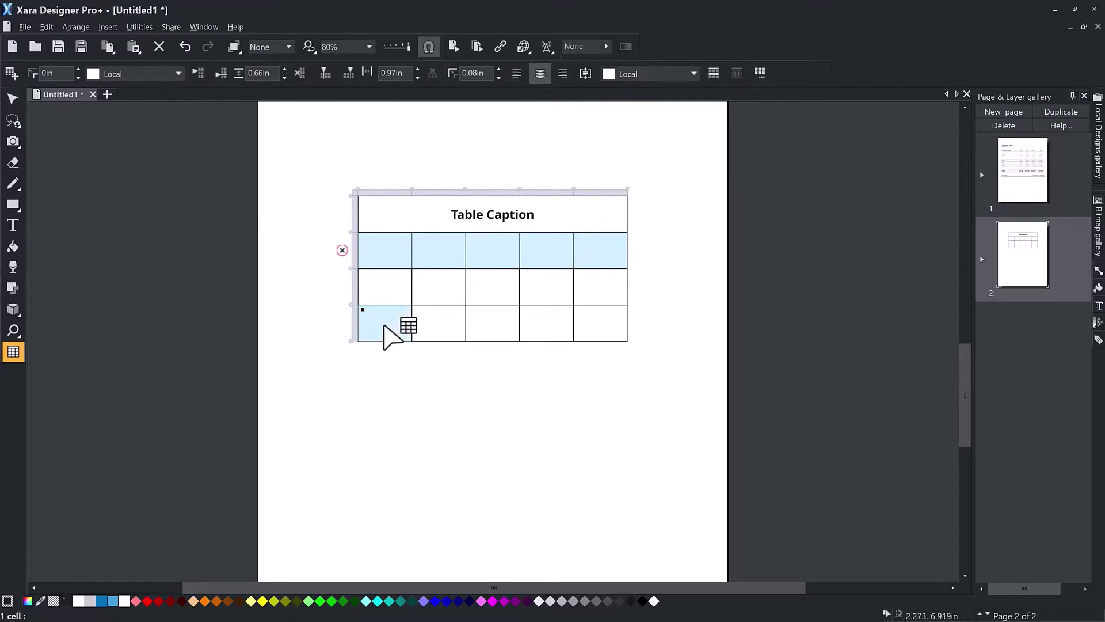
left_click(598, 325, "shift")
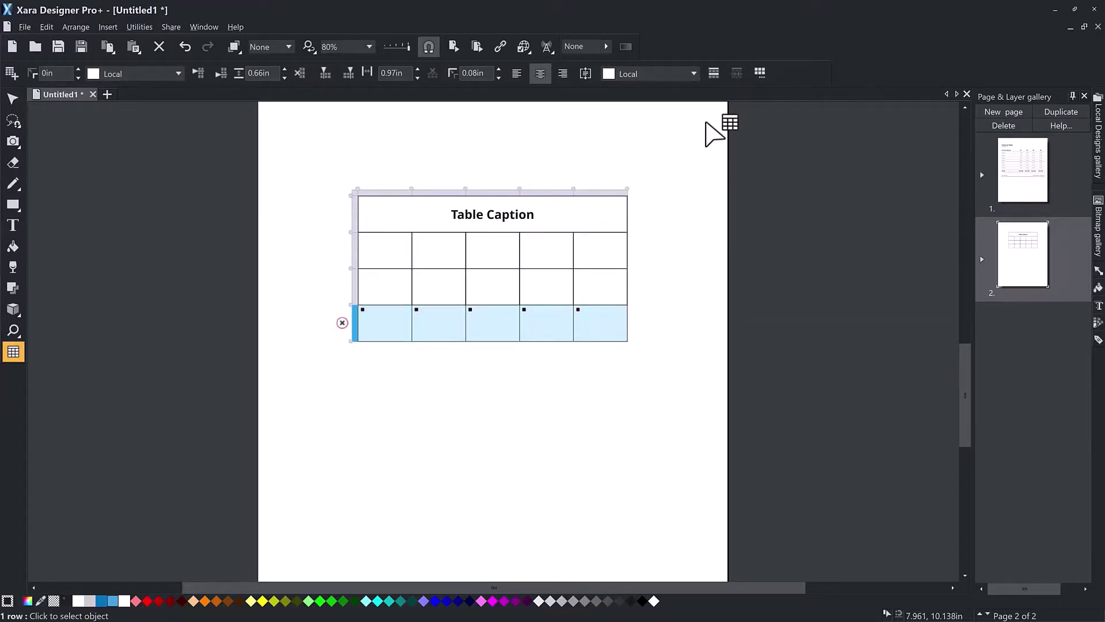
left_click(712, 73)
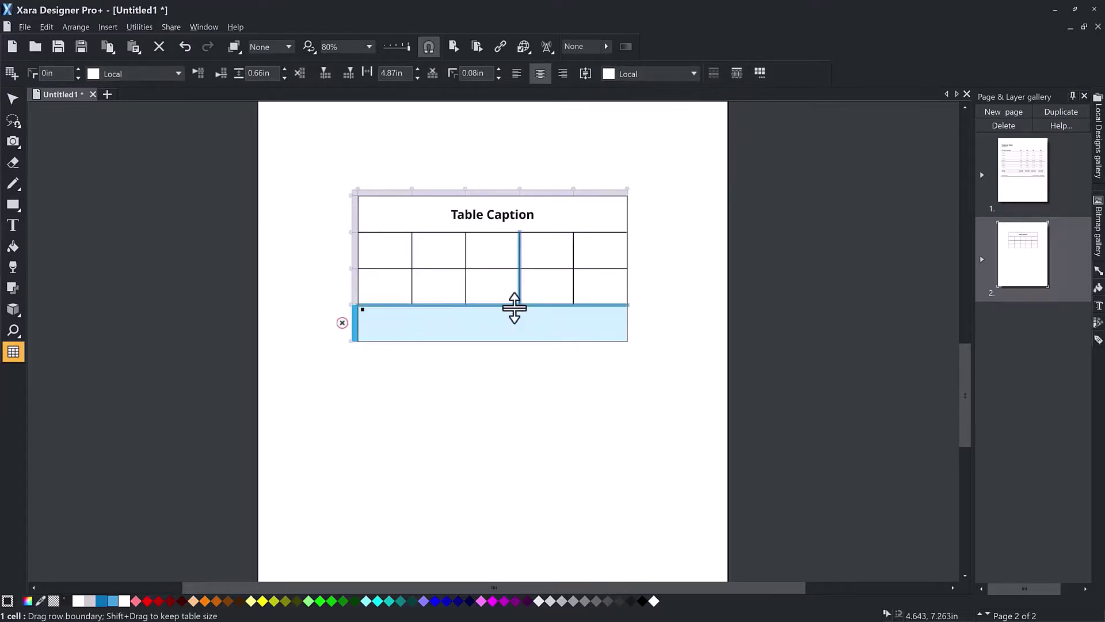
left_click_drag(488, 341, 501, 325)
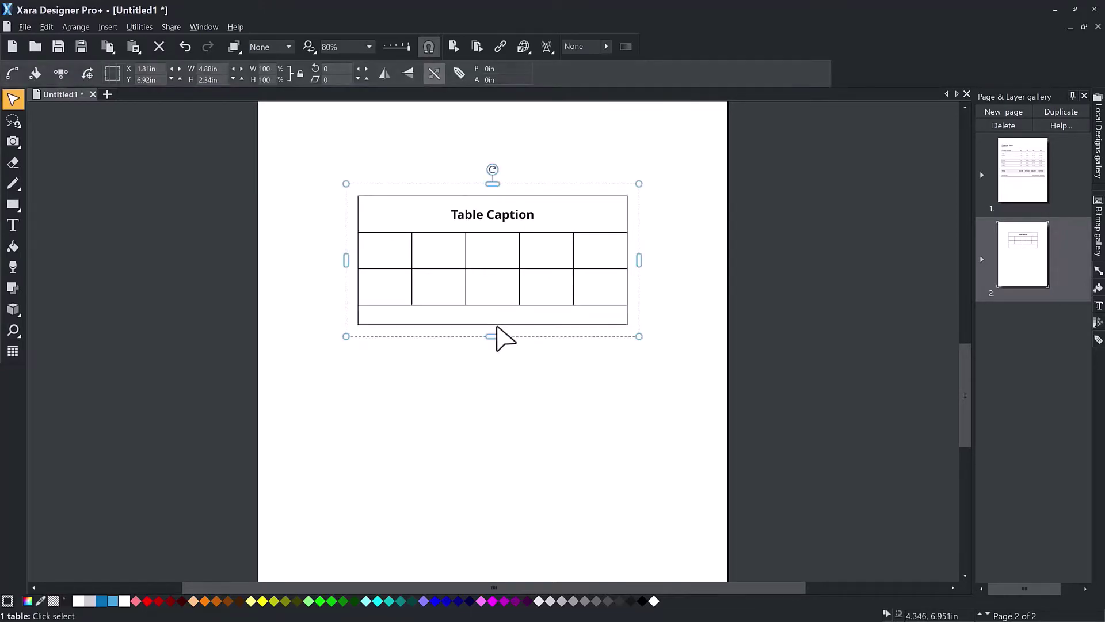